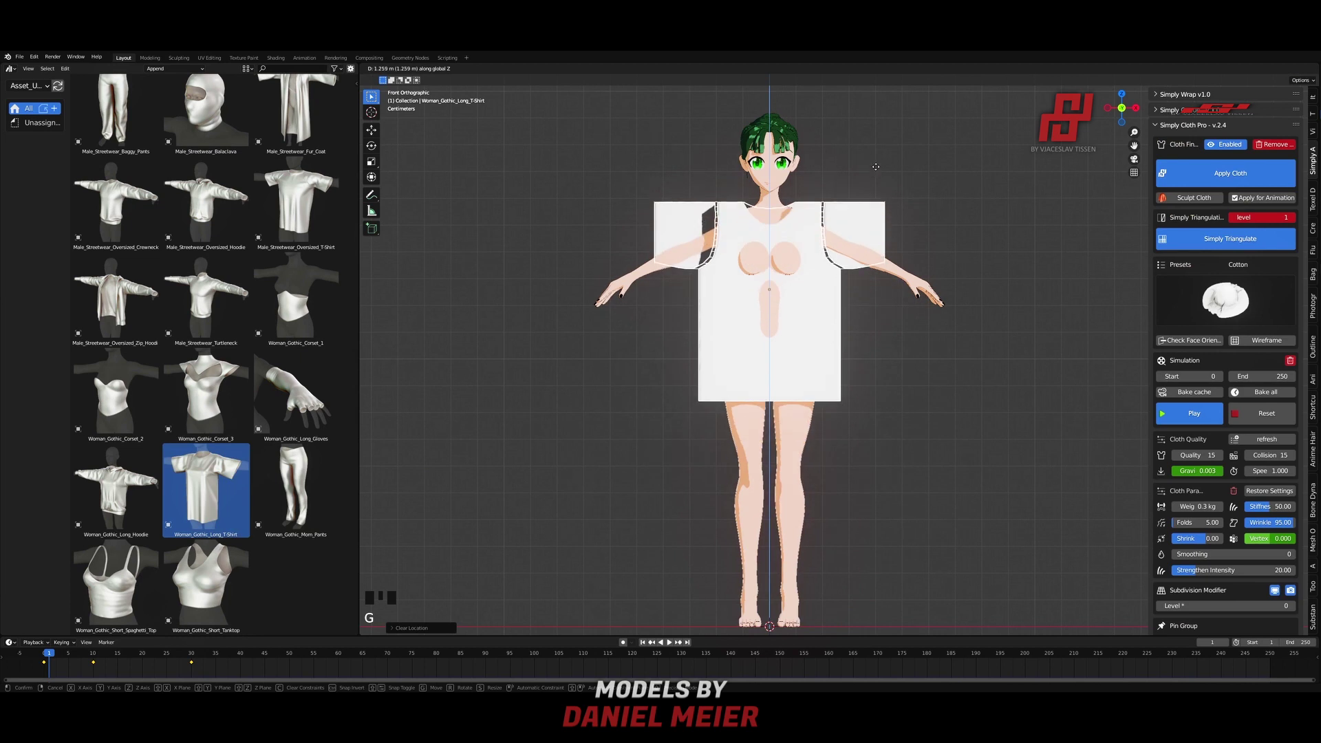
Step: Display the scene in solid shading with random object colours
click(1287, 69)
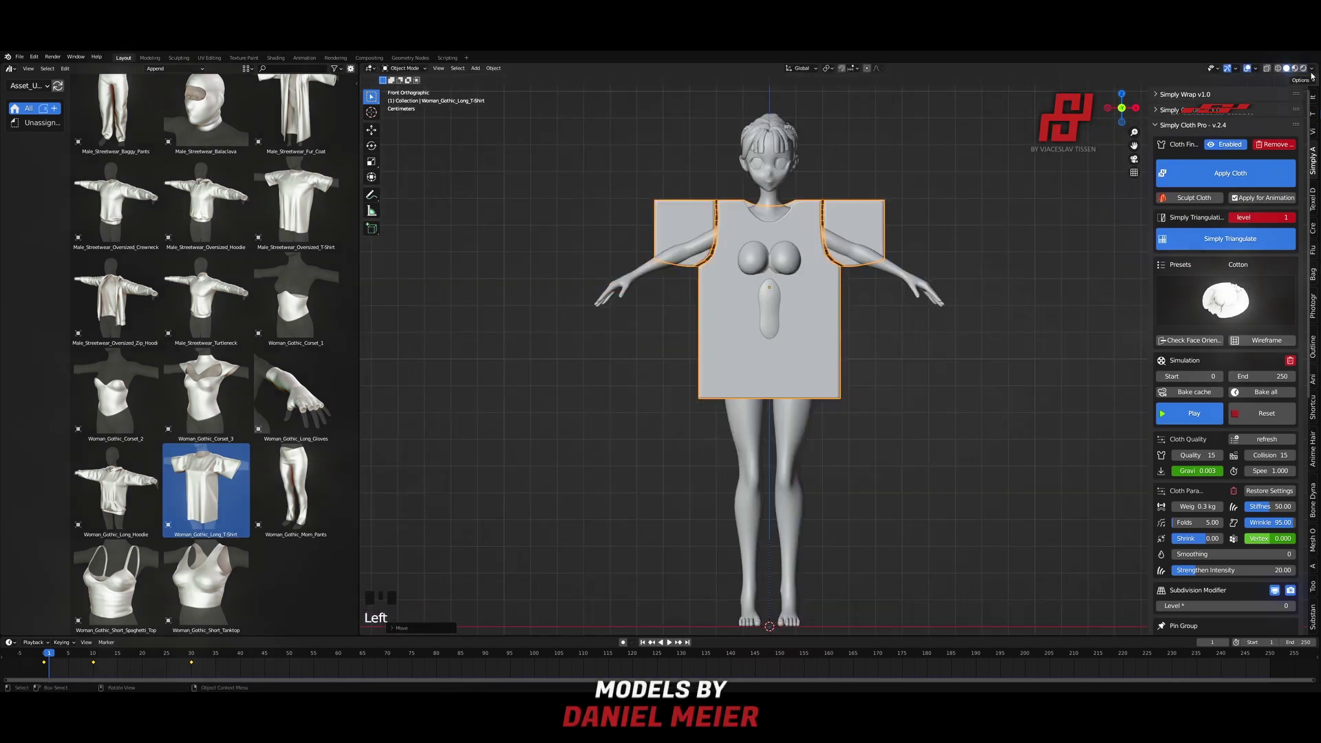
click(1311, 68)
click(1307, 190)
Step: Select the T-shirt's linked front panel in face mode and move it forward along Y, clear of the chest
scroll(891, 331, up, 3)
mouse_move(892, 331)
shift+middle_down()
mouse_move(925, 391)
mouse_move(806, 432)
shift+middle_up()
key(Tab)
click(557, 228)
click(451, 68)
click(826, 412)
key(l)
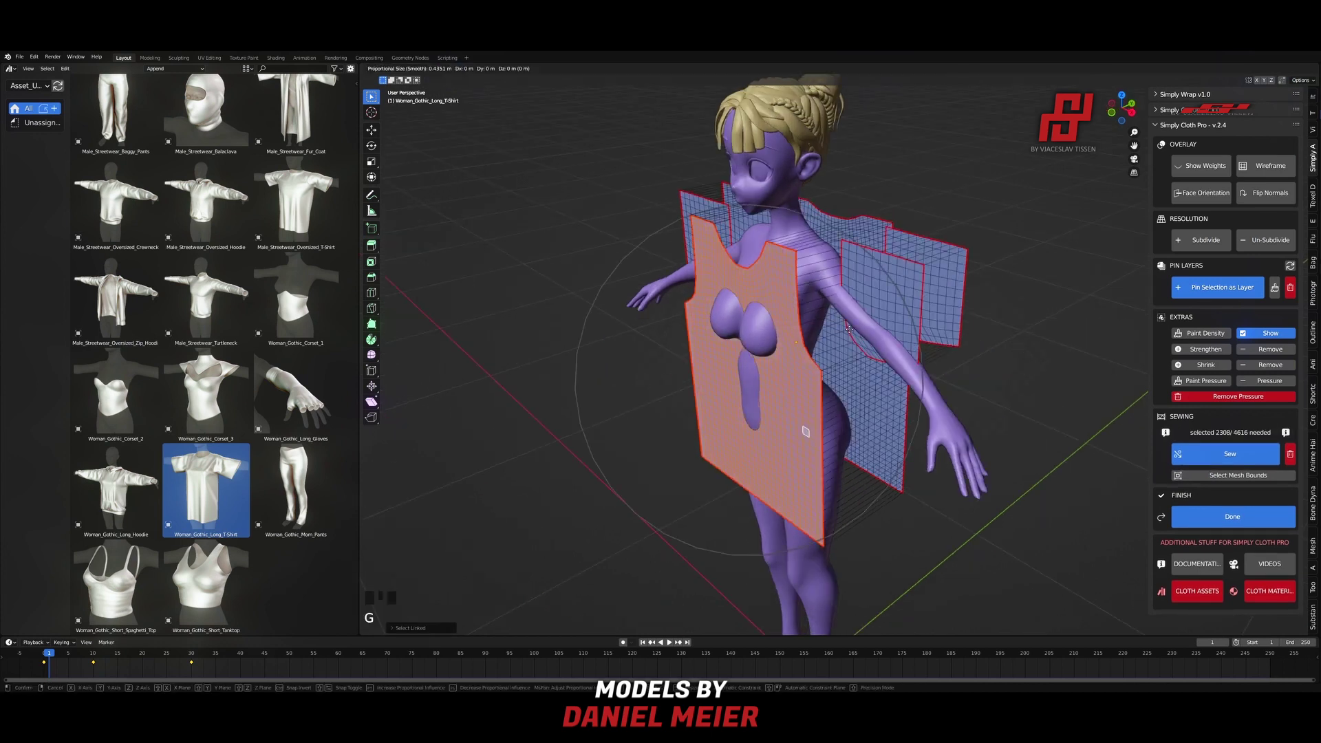
key(y)
click(829, 338)
Step: Select the T-shirt's linked back panel and move it backward along Y, clear of the body
middle_drag(991, 375, 883, 380)
click(883, 381)
key(l)
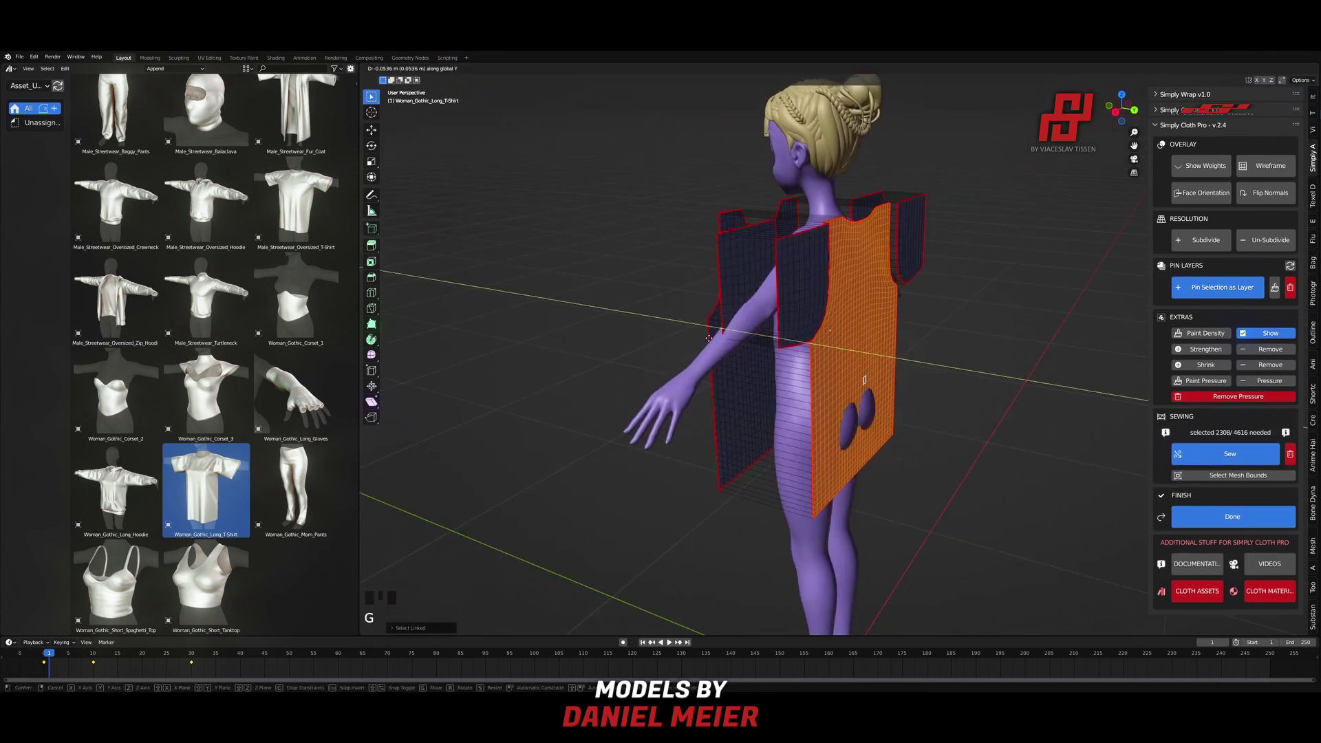
click(784, 360)
Step: Select all four sleeve panels and move them forward along Y to centre them around the arms
middle_drag(784, 360, 762, 363)
click(749, 306)
key(l)
key(l)
key(l)
key(l)
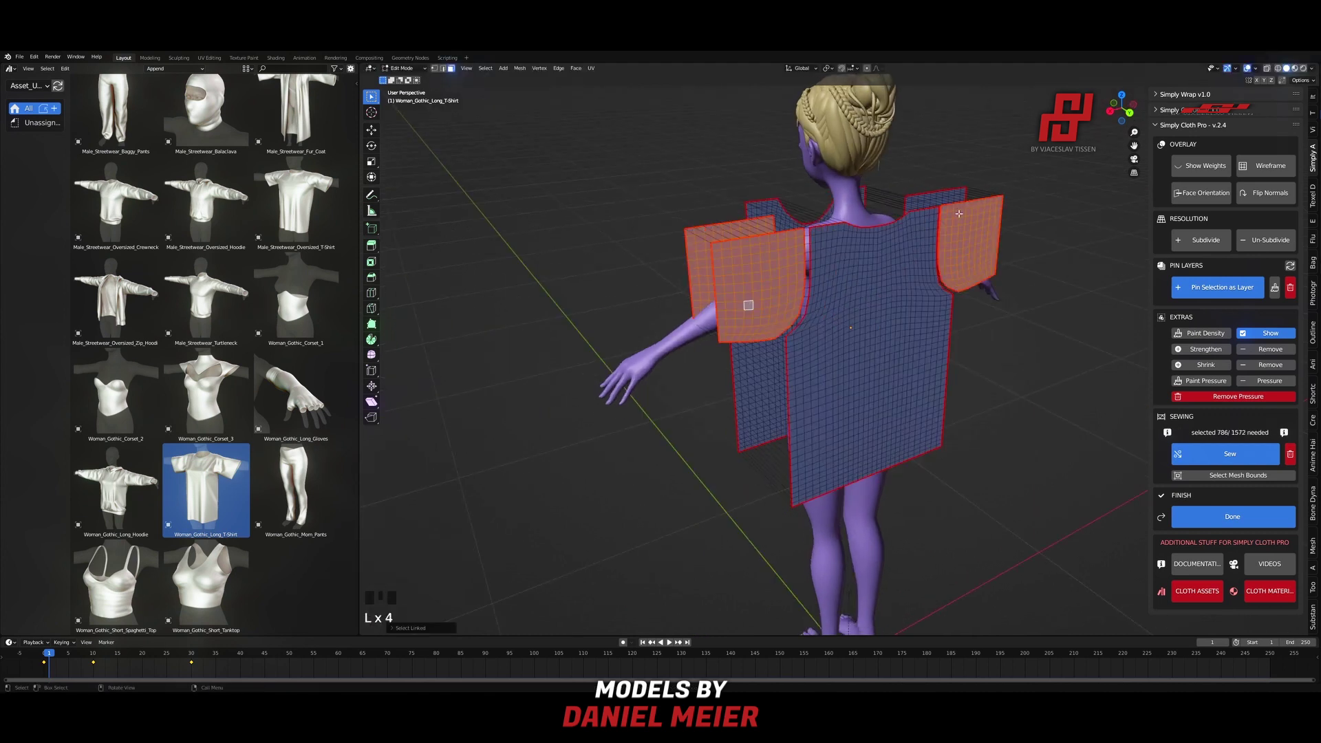
middle_drag(938, 195, 961, 289)
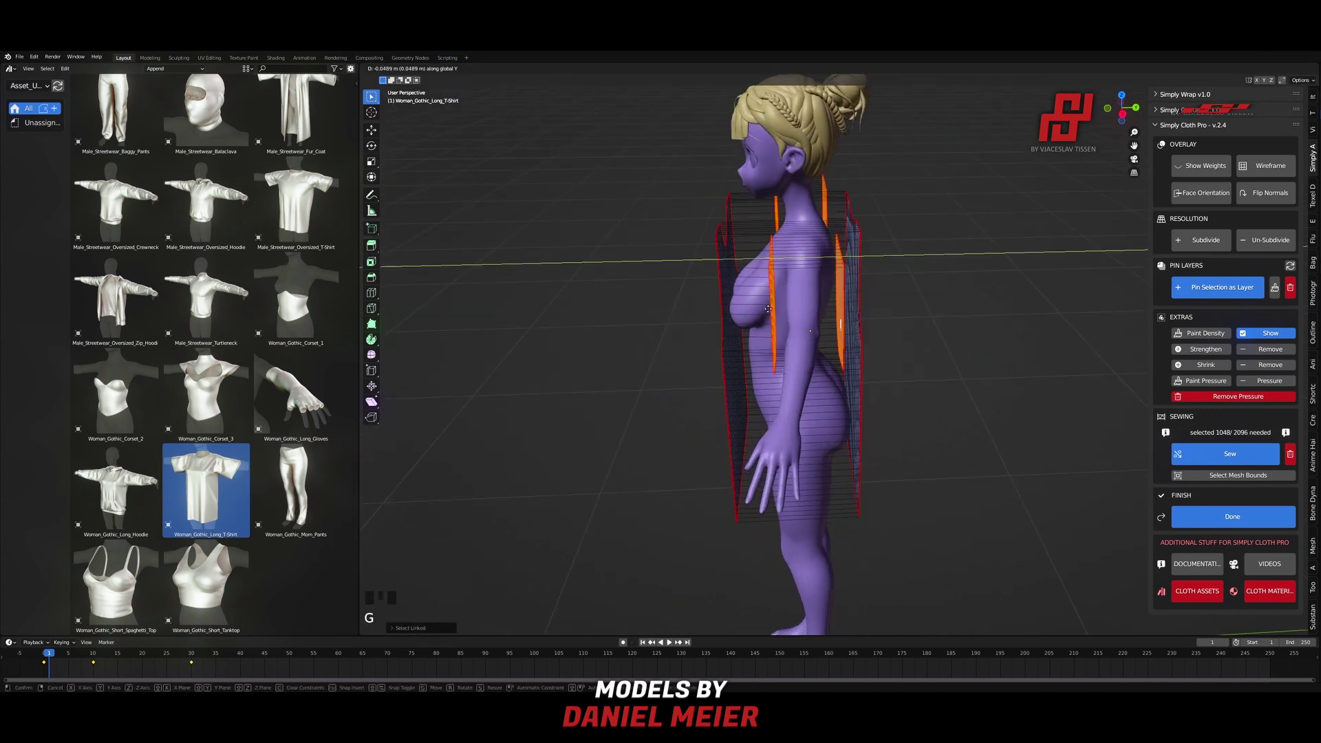
click(821, 293)
Step: Rotate both sleeves downward to follow the arms and reposition the sleeve panels beside the body panels
middle_drag(821, 293, 950, 256)
click(966, 257)
key(KP_1)
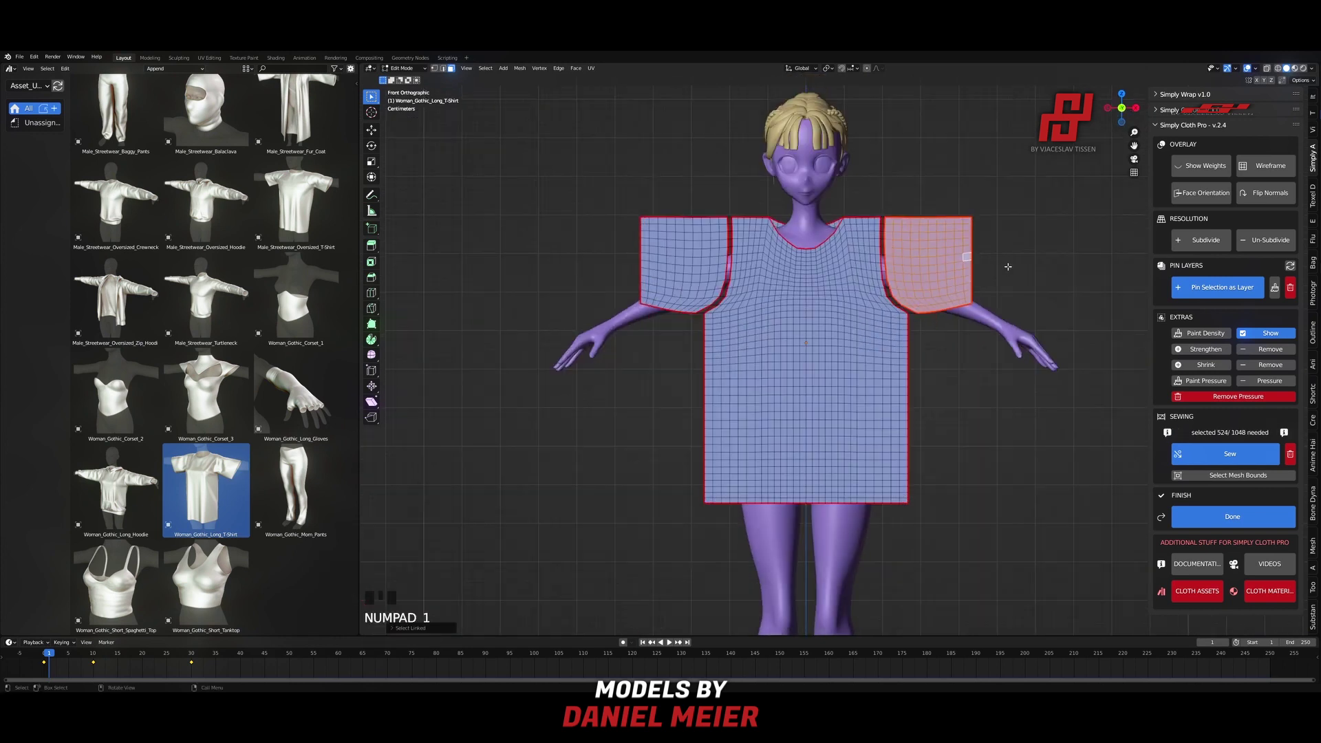
double_click(712, 275)
middle_drag(711, 275, 699, 278)
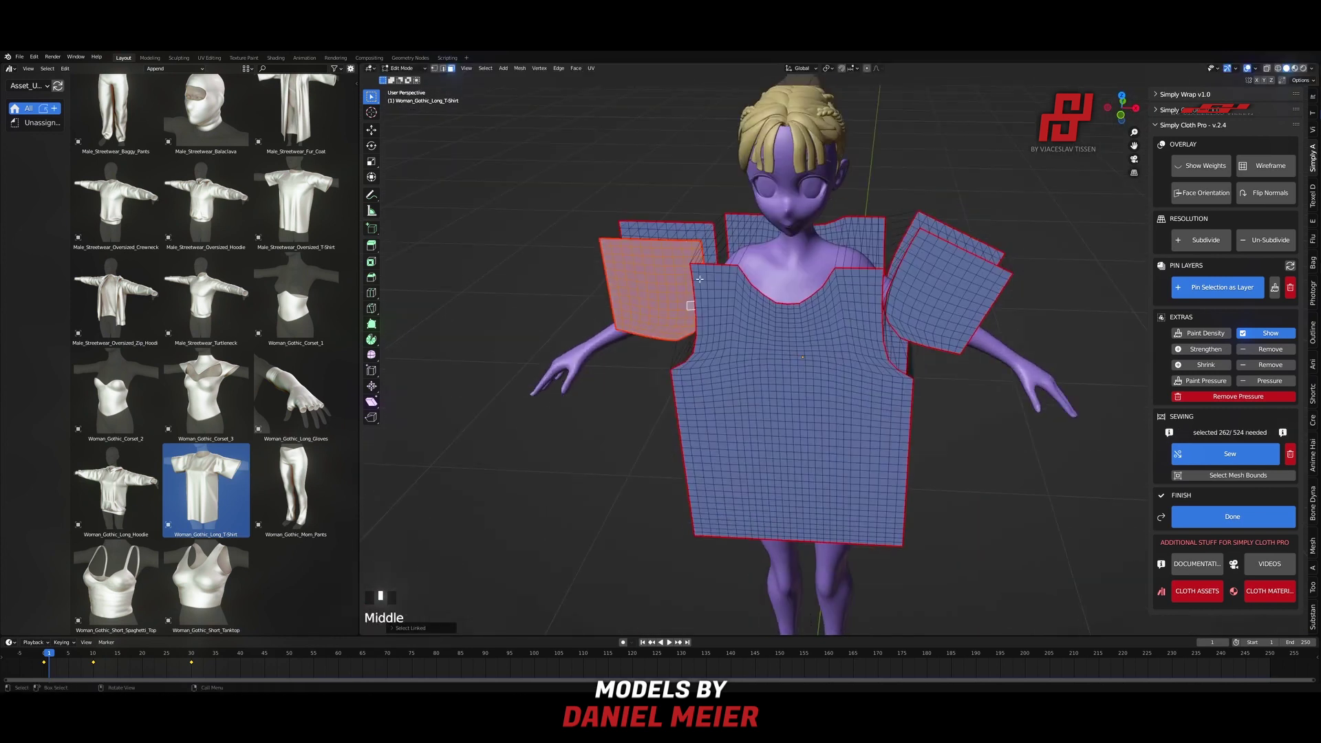
key(KP_1)
key(r)
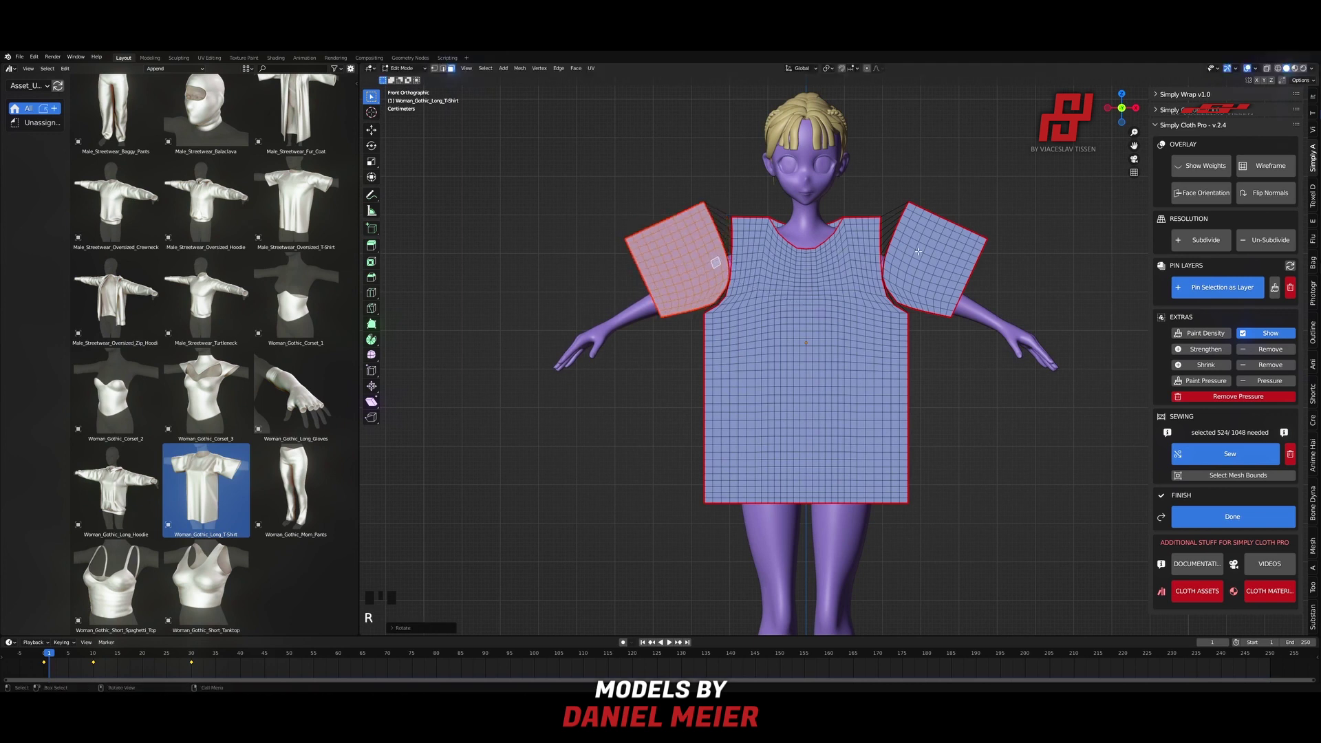
middle_drag(918, 252, 936, 227)
key(l)
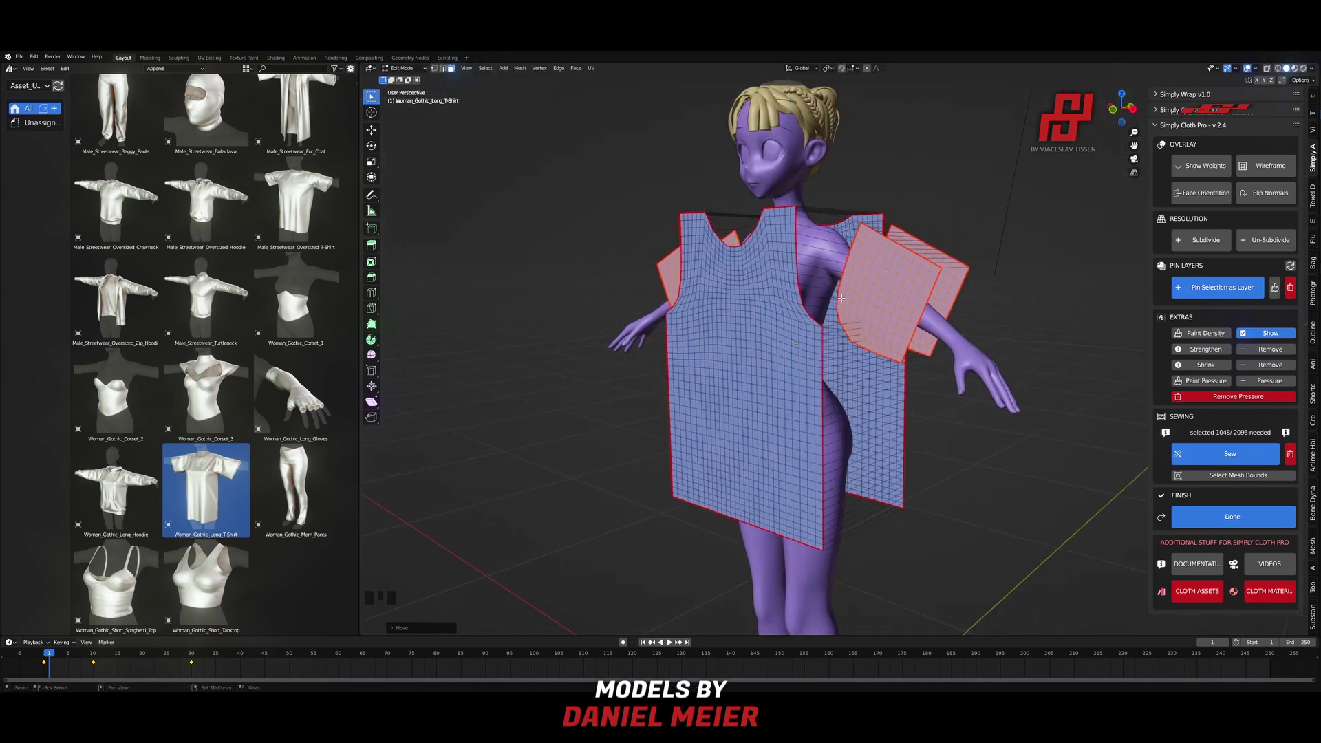
Step: Lengthen the T-shirt by moving its front and back hem edges down along Z with proportional editing
key(KP_1)
scroll(841, 298, down, 2)
shift+middle_drag(816, 447, 737, 421)
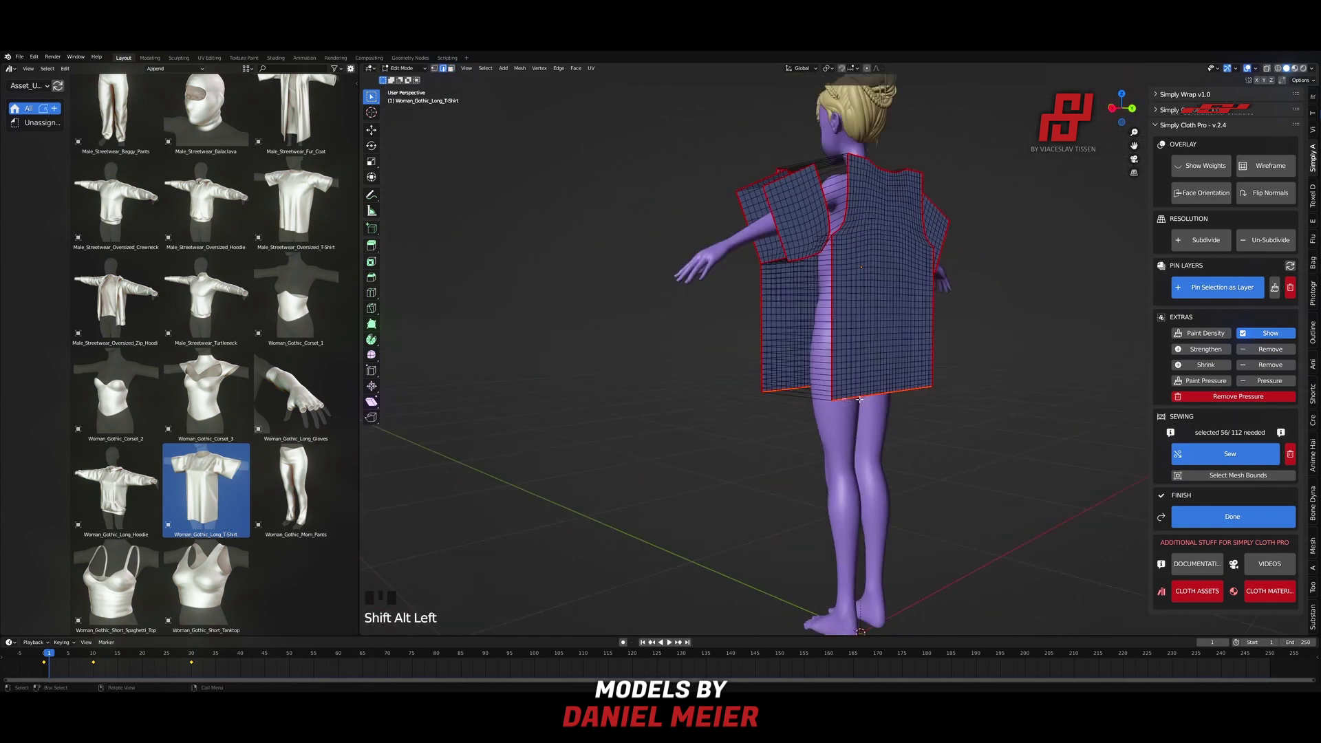
key(KP_1)
key(o)
scroll(858, 423, up, 1)
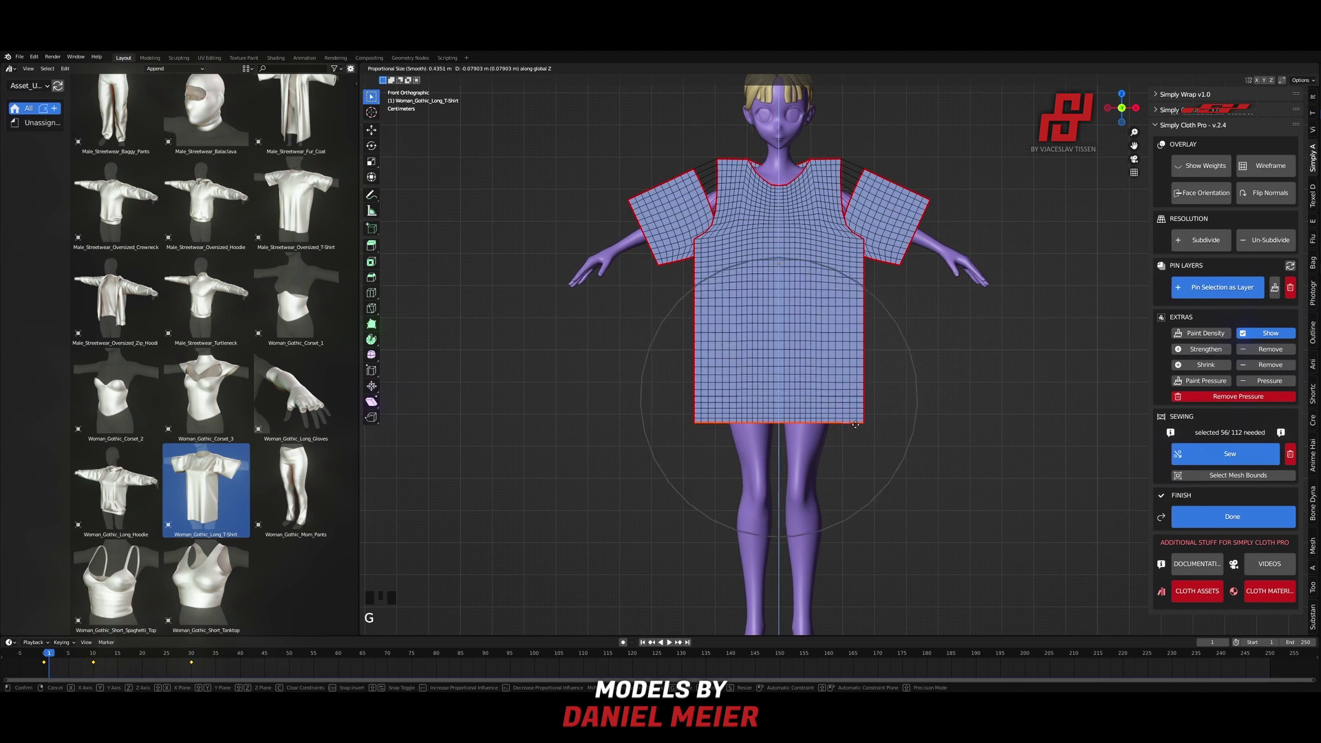
scroll(857, 425, down, 2)
click(855, 435)
key(Tab)
Step: Run the cloth simulation to frame 62 and apply the draped cloth shape to the T-shirt
shift+middle_drag(856, 435, 813, 425)
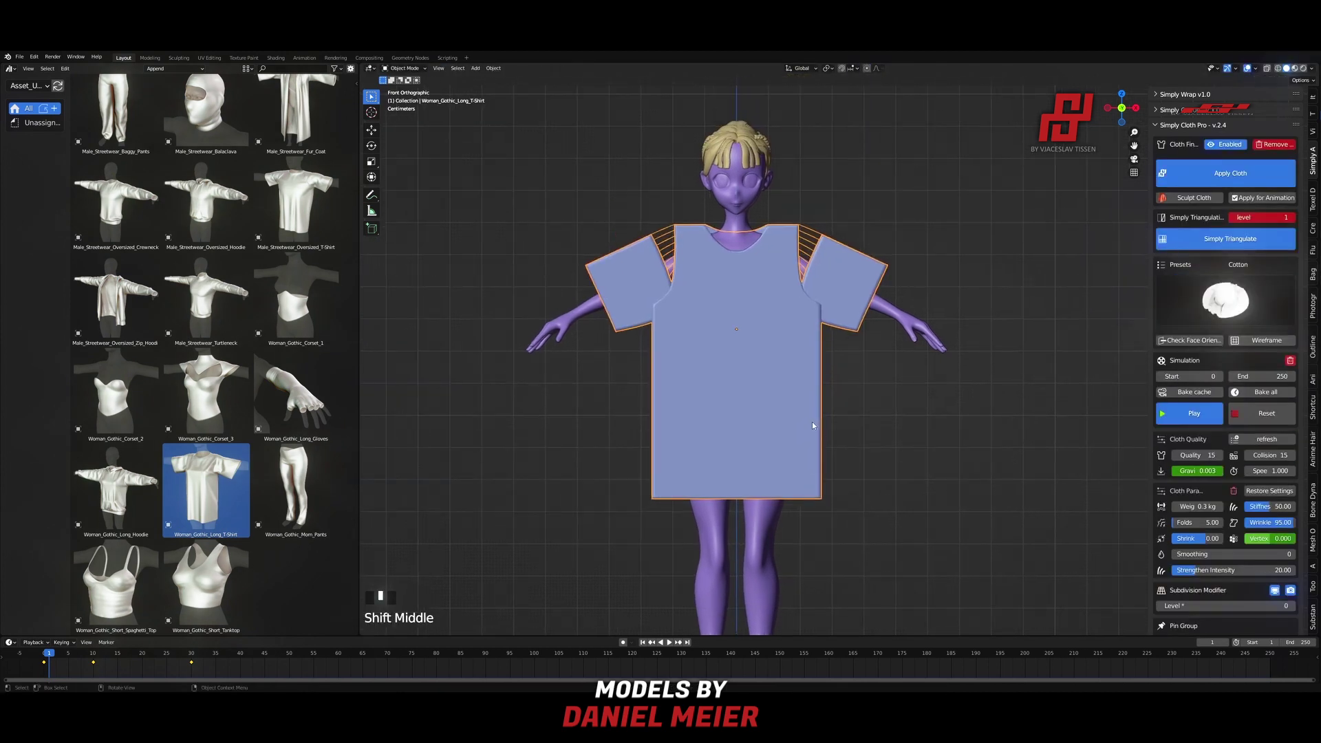
click(1176, 412)
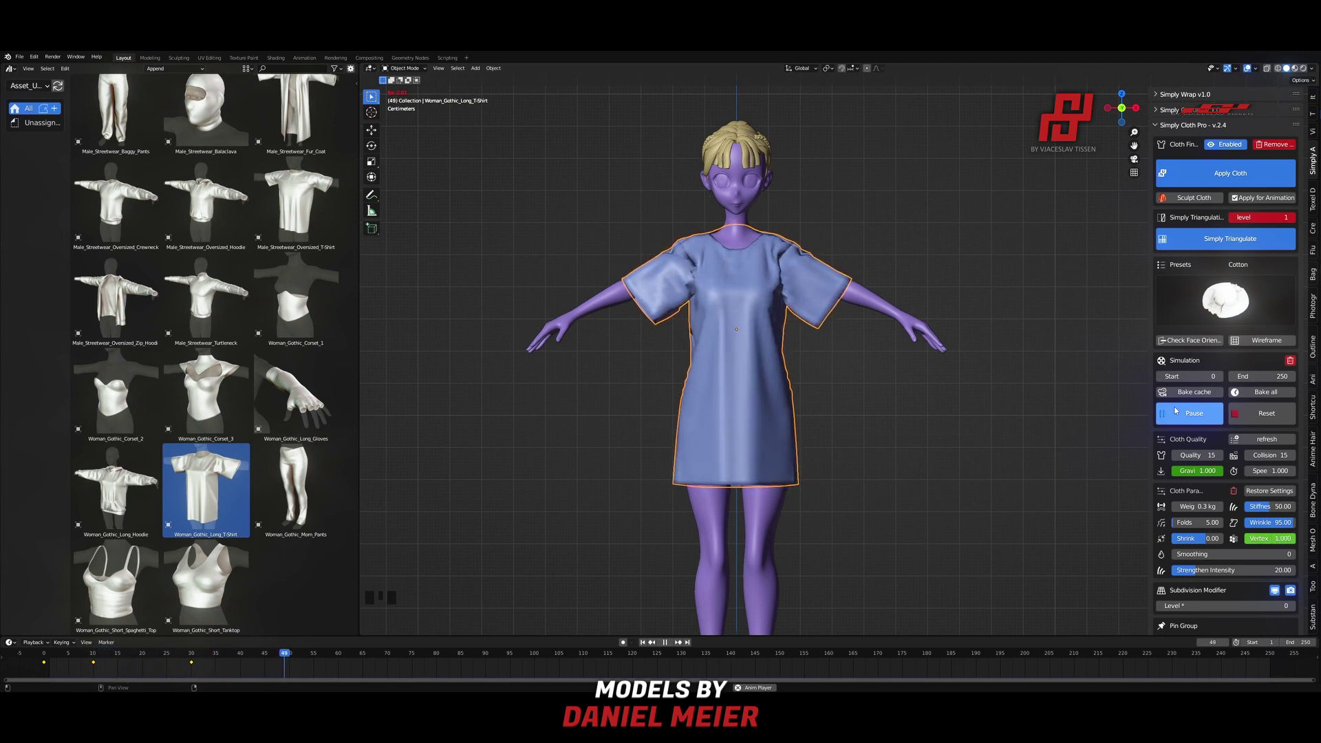
scroll(840, 360, up, 2)
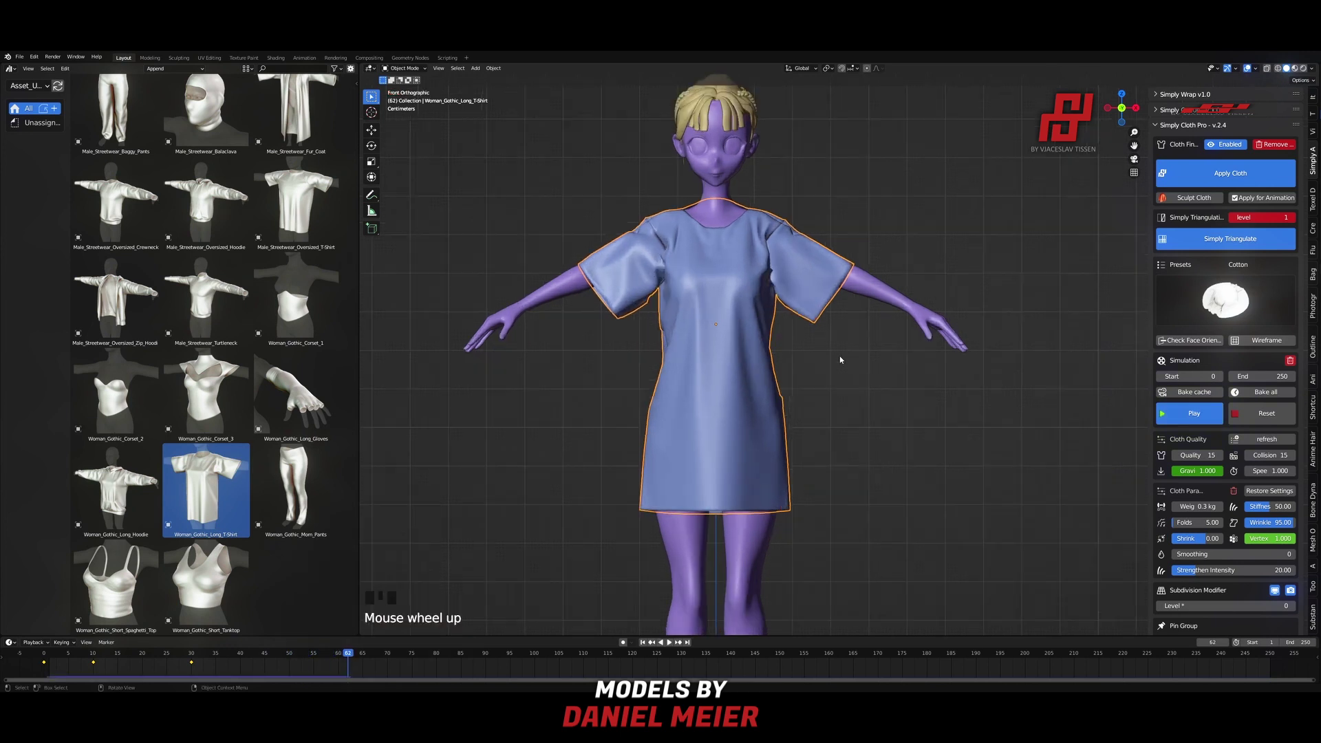
scroll(840, 360, down, 1)
middle_drag(841, 360, 766, 348)
key(KP_1)
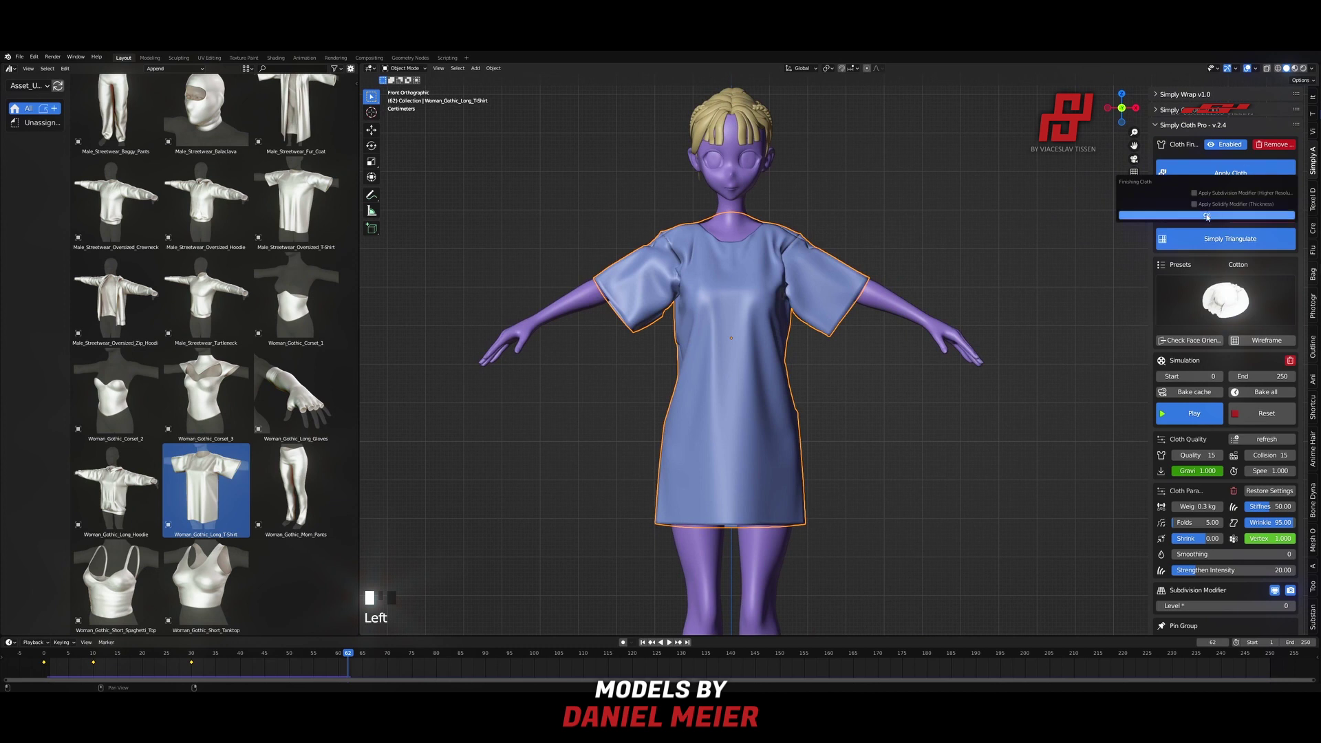
click(1207, 217)
Step: Isolate the T-shirt in edit mode and nudge the seam edges along the sleeve
scroll(1231, 405, up, 2)
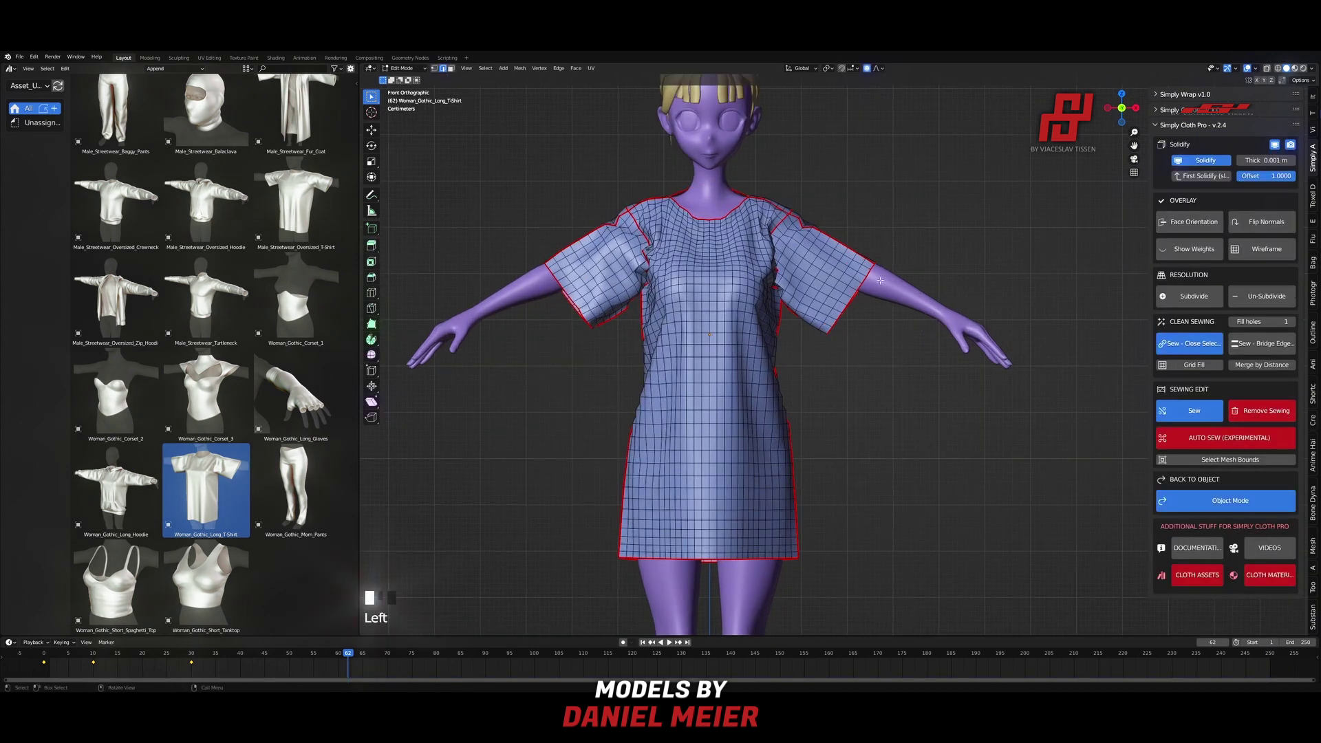
middle_drag(881, 280, 598, 440)
key(KP_Divide)
scroll(831, 341, up, 3)
scroll(681, 344, up, 2)
shift+middle_drag(682, 344, 853, 421)
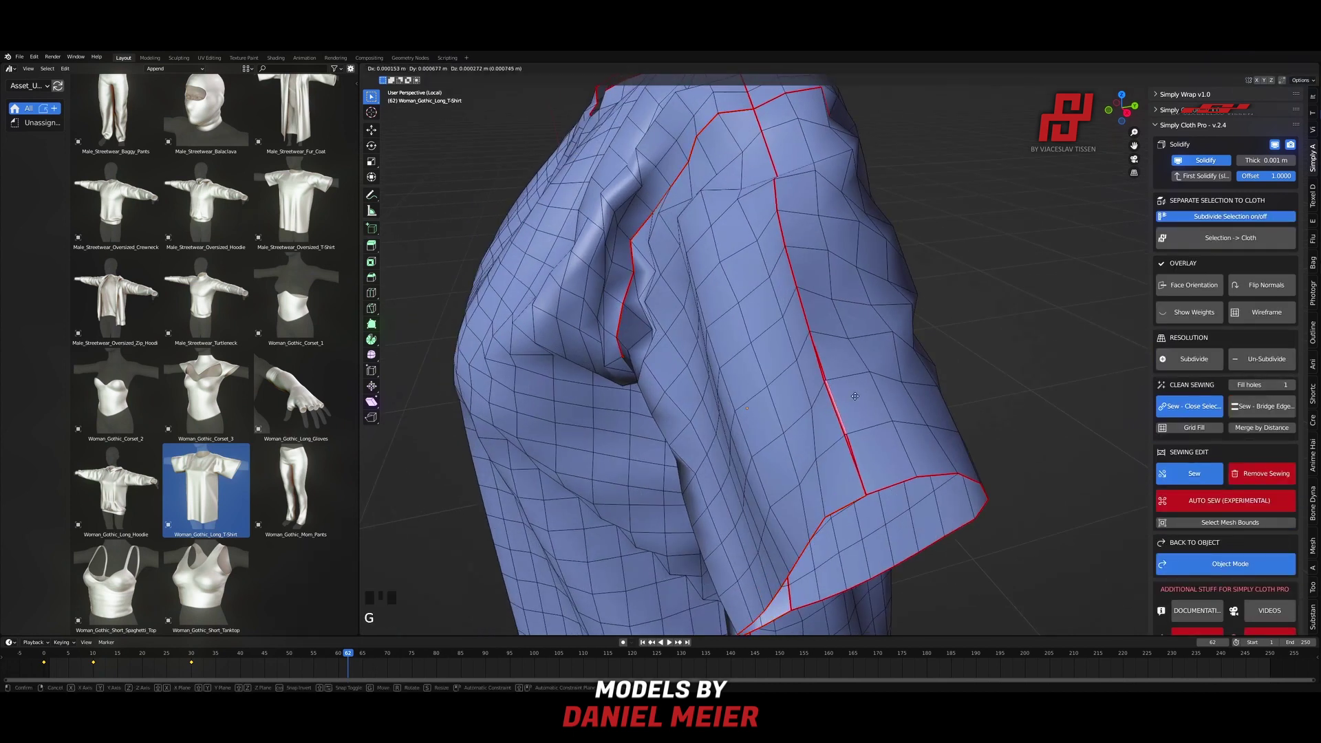
middle_drag(991, 399, 853, 342)
scroll(791, 385, up, 3)
alt+click(853, 342)
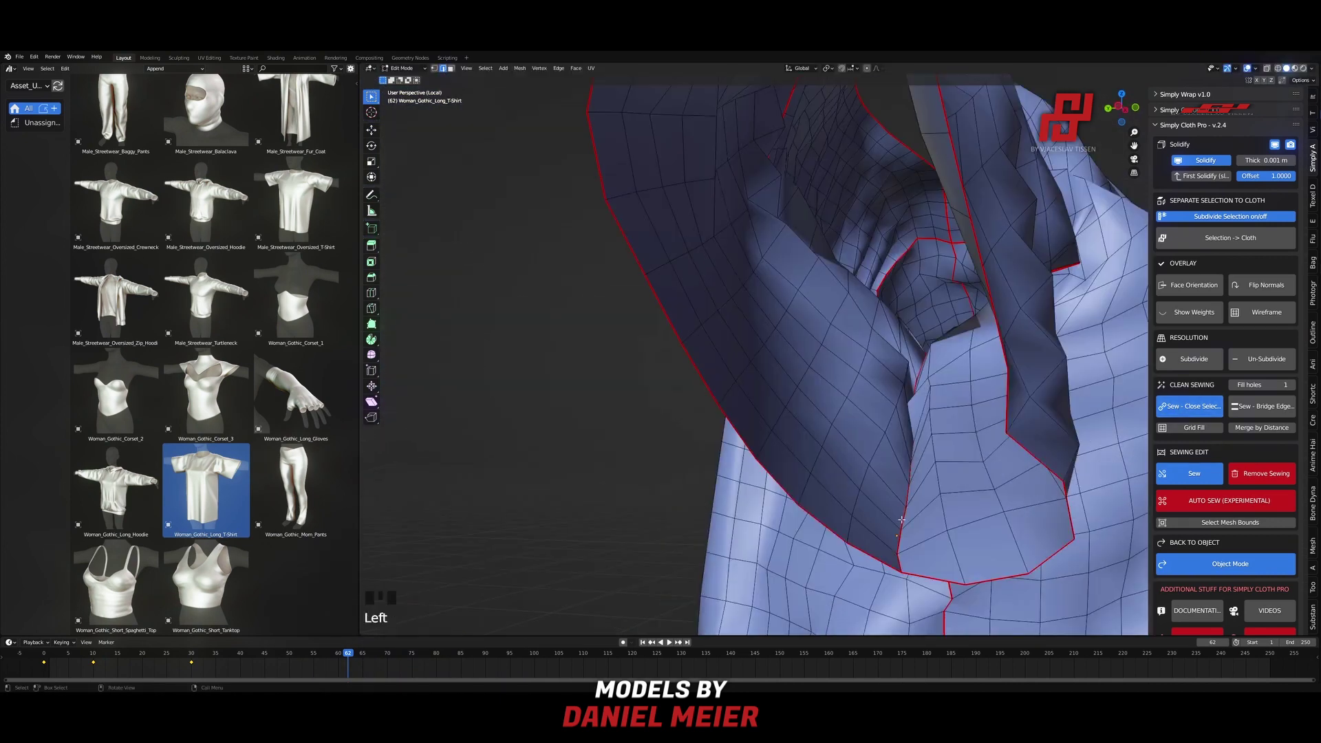
Step: Select the shoulder and armhole seam paths and adjust their edges to clean up the stitching
middle_drag(1118, 503, 752, 490)
scroll(752, 490, up, 3)
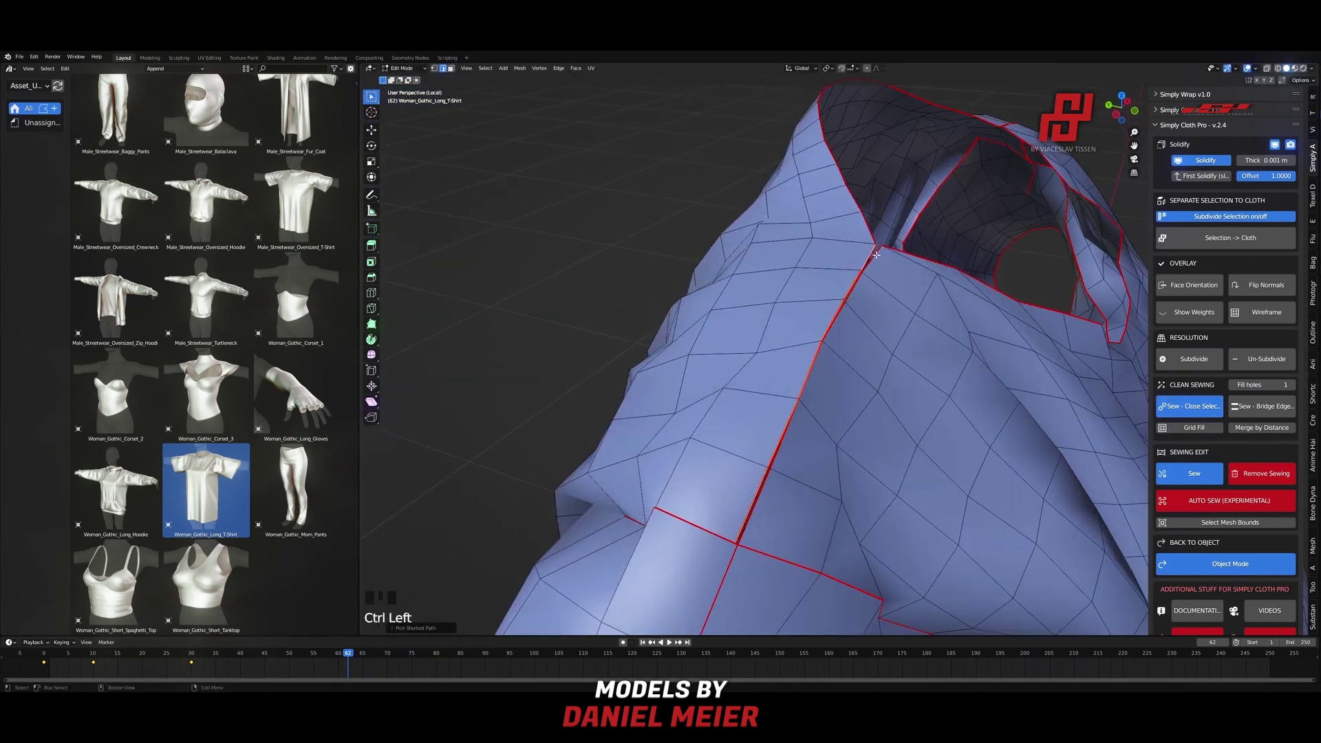
scroll(876, 255, down, 3)
scroll(838, 385, up, 3)
key(g)
middle_drag(977, 387, 791, 371)
key(q)
key(q)
scroll(894, 479, down, 4)
scroll(923, 440, up, 4)
alt+shift+click(869, 393)
mouse_move(915, 406)
middle_down()
mouse_move(859, 362)
mouse_move(878, 298)
middle_up()
key(c)
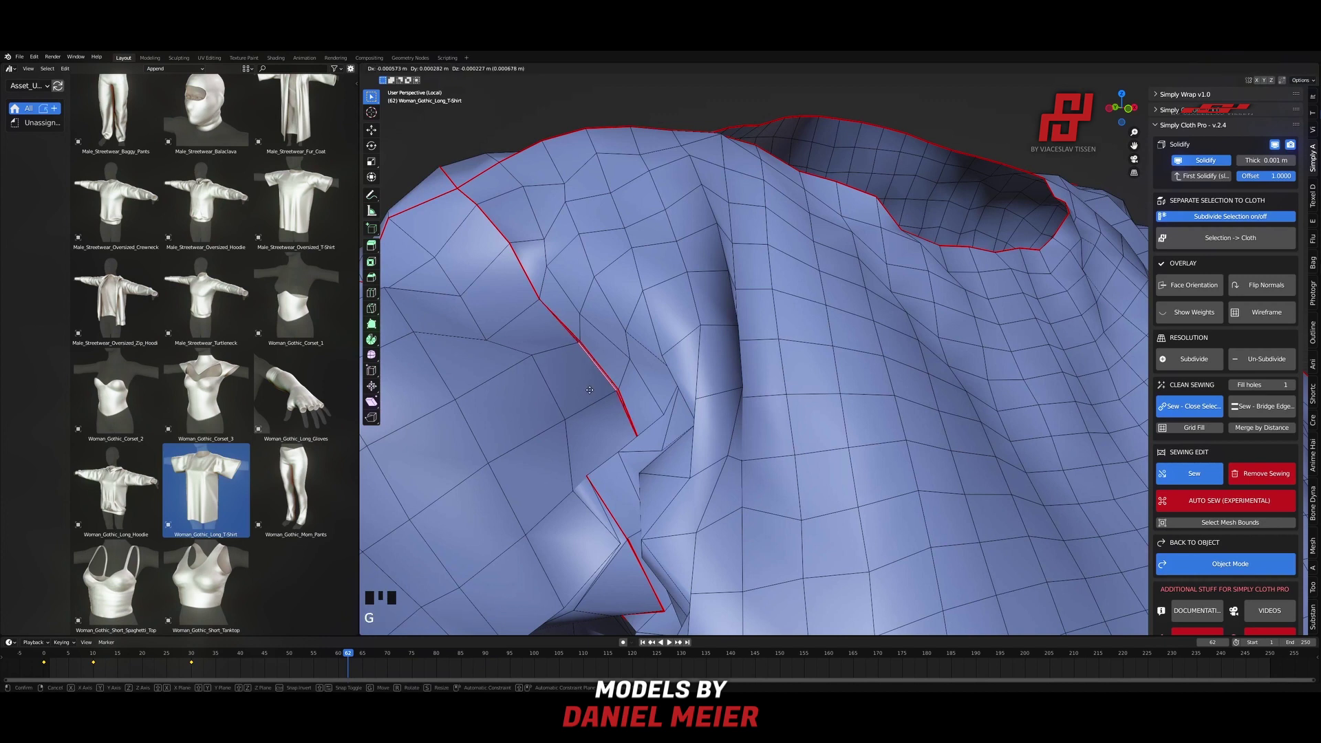
Step: Leave the isolated view of the T-shirt and show it on the full character
key(KP_1)
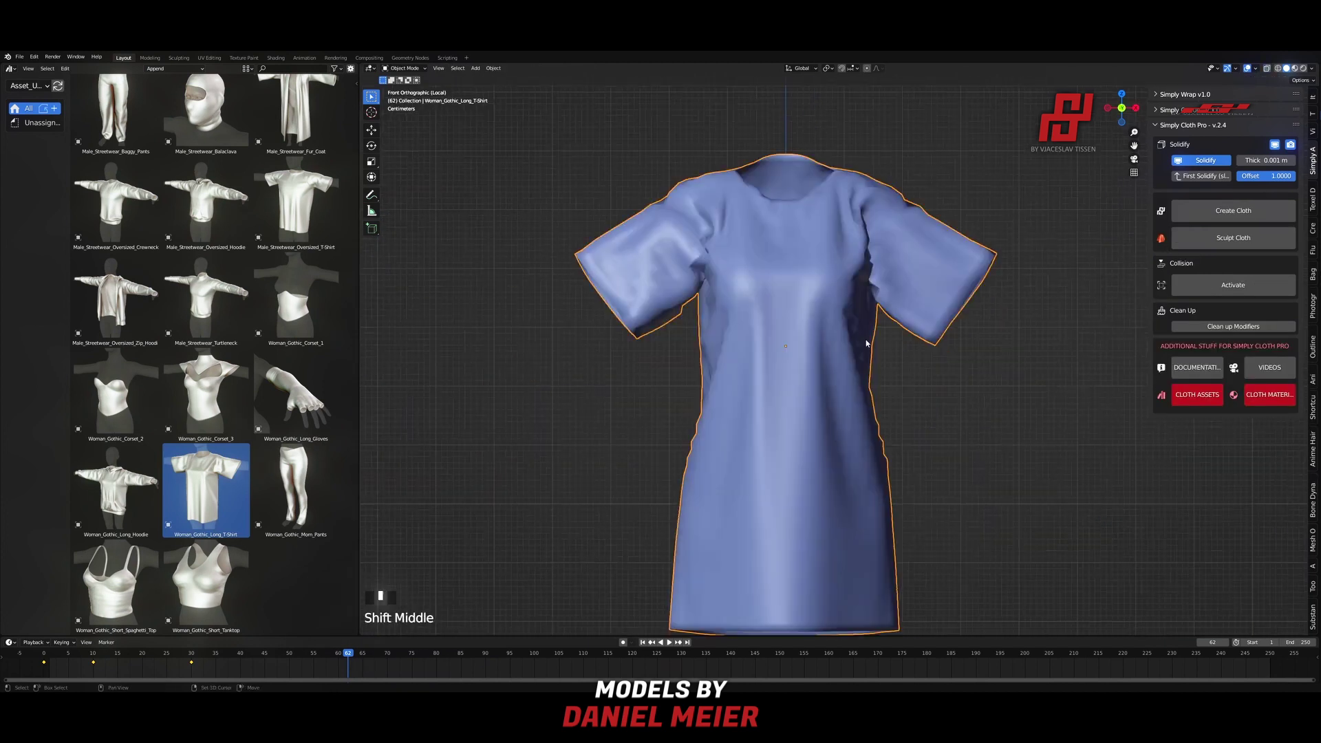
key(KP_Divide)
middle_drag(920, 395, 778, 406)
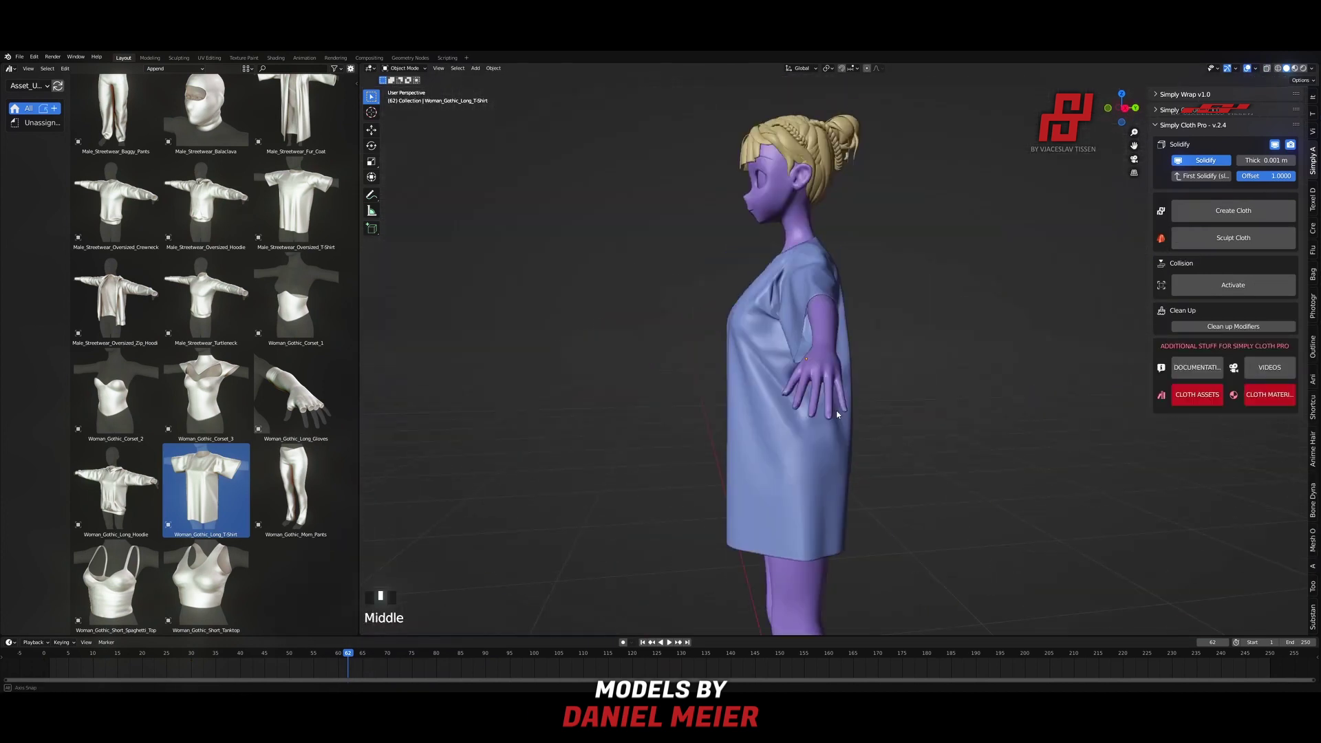
key(KP_1)
Step: Add the ACCS_Shoes_Gothic_Boots_High asset to the scene and clear its location
scroll(231, 489, up, 15)
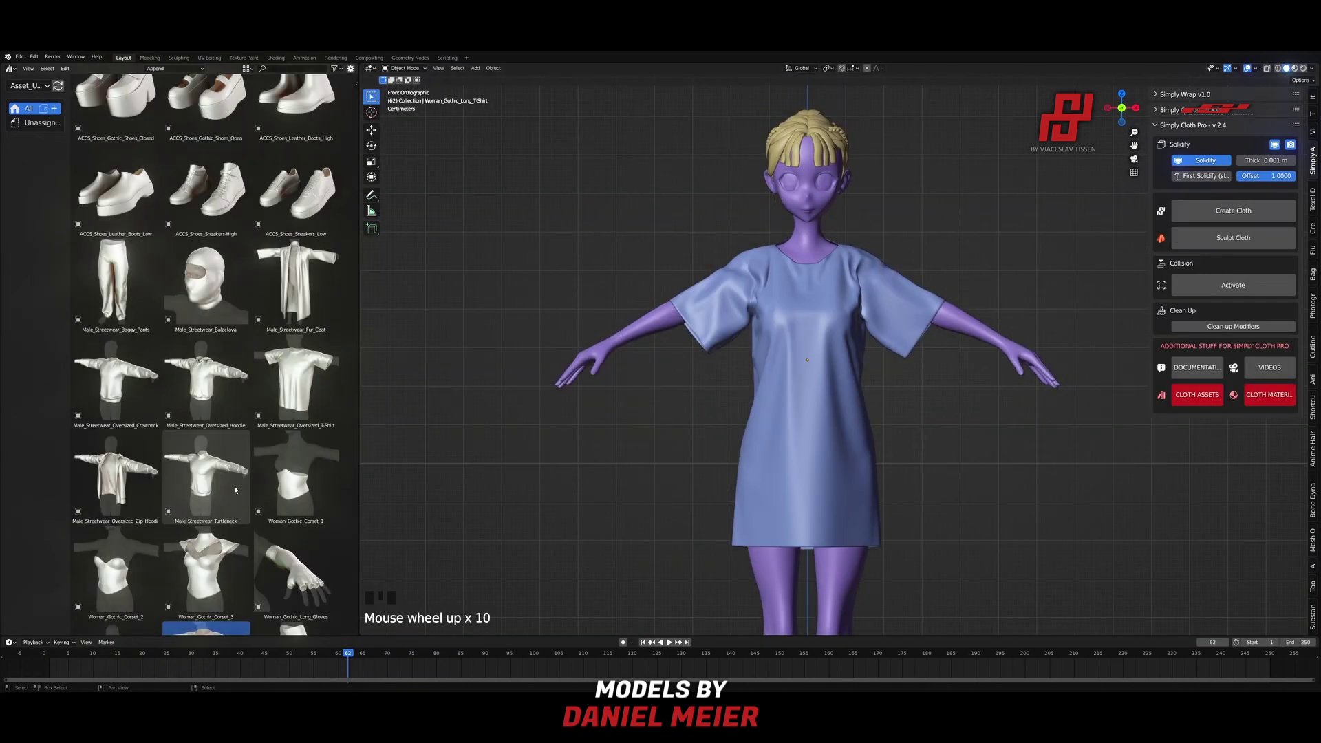
scroll(885, 475, down, 3)
shift+middle_drag(890, 478, 887, 397)
scroll(874, 426, up, 3)
shift+middle_drag(861, 457, 894, 378)
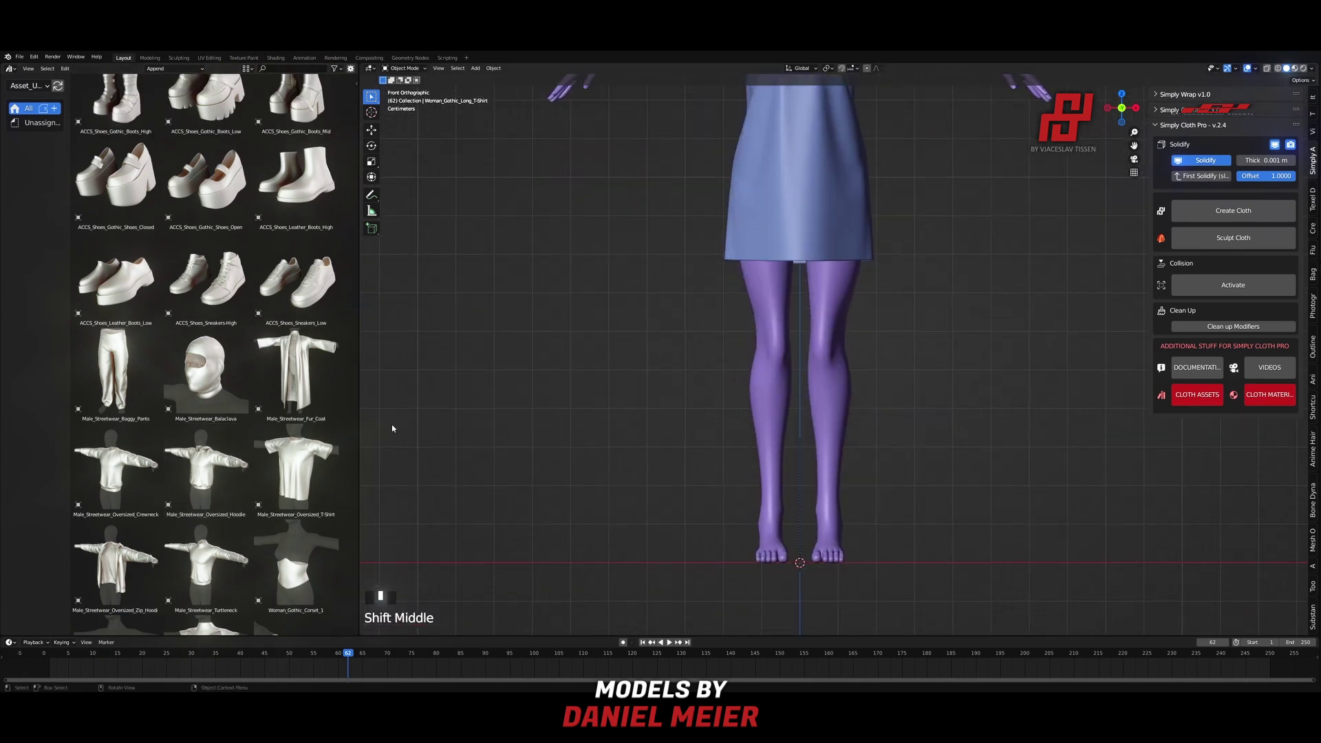
scroll(122, 309, up, 14)
drag(134, 381, 654, 485)
key(alt+g)
Step: Move and scale the whole boot mesh in edit mode to fit it around the leg and foot
key(Tab)
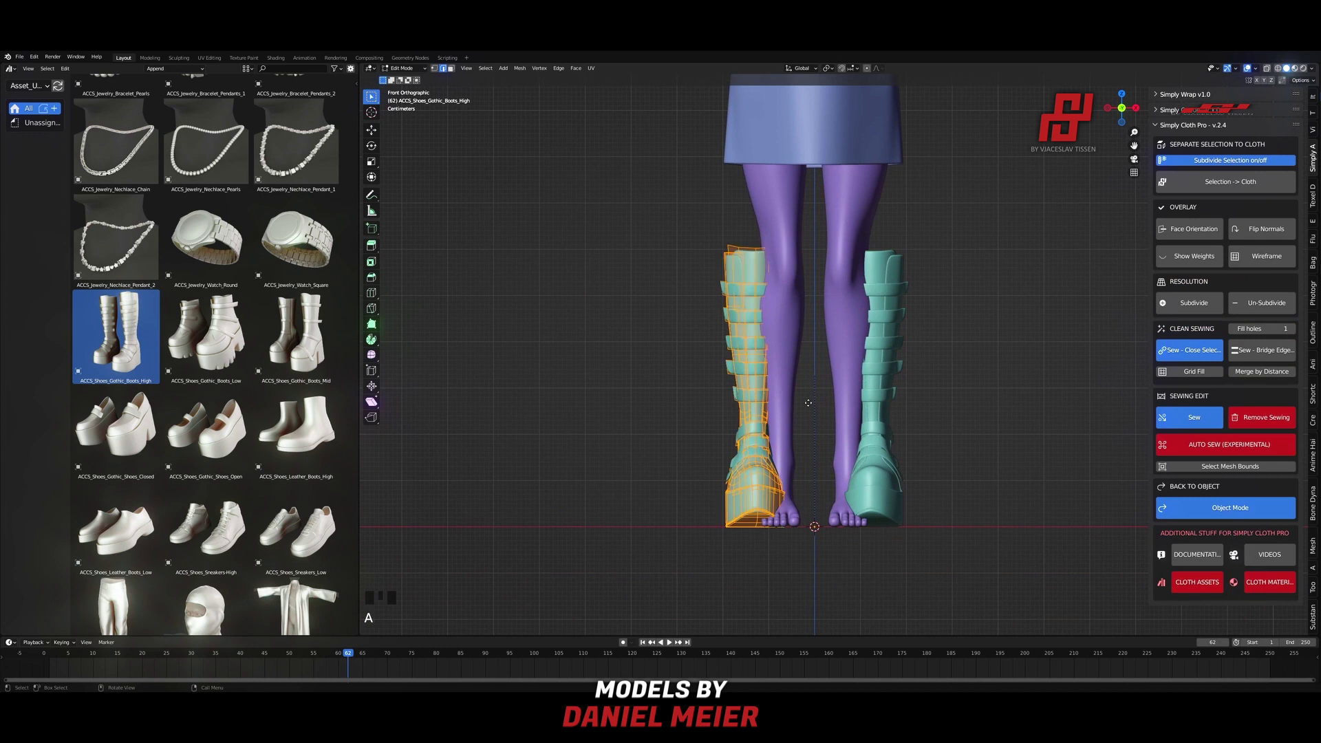
click(1049, 420)
key(alt+z)
key(KP_3)
scroll(440, 358, up, 4)
shift+middle_drag(440, 358, 457, 128)
key(g)
key(s)
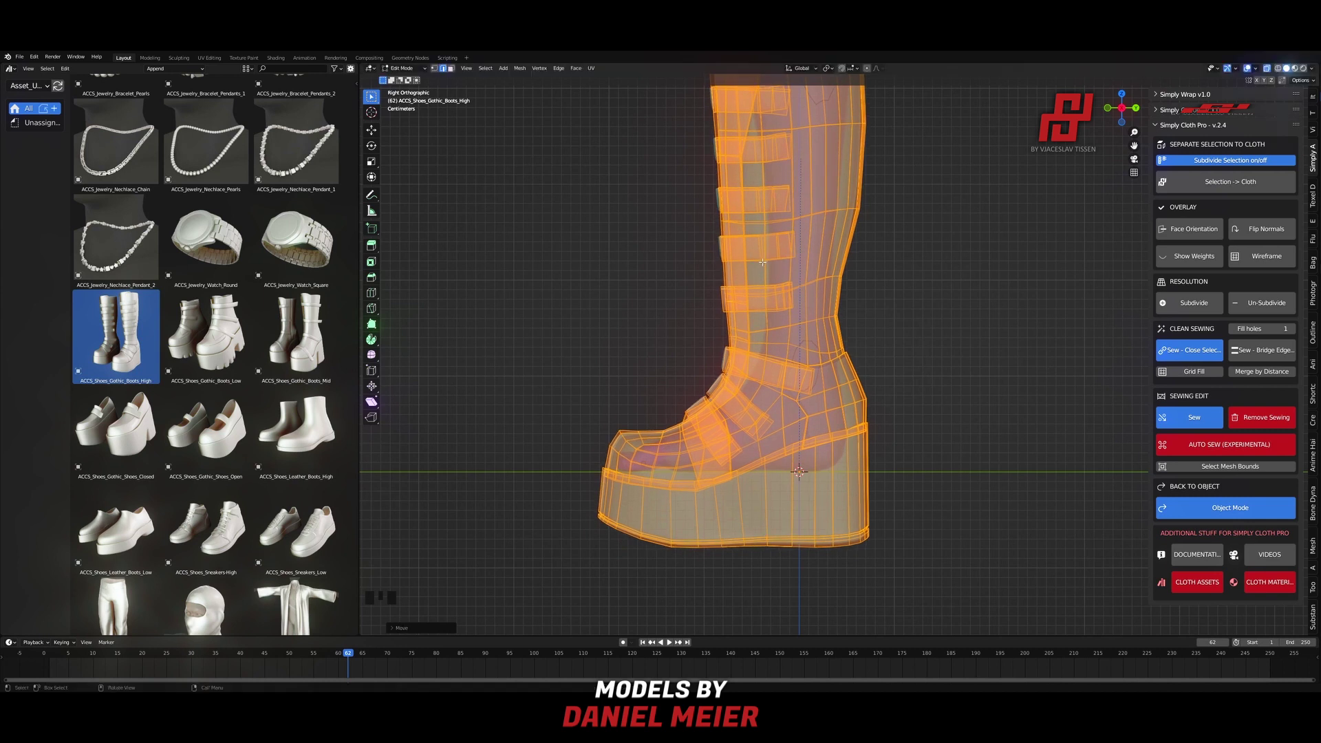
key(KP_1)
key(alt+z)
Step: Select an edge loop on the boot shaft and move it along X with proportional editing
mouse_move(763, 262)
middle_down()
mouse_move(826, 296)
mouse_move(823, 372)
mouse_move(977, 385)
middle_up()
alt+click(829, 371)
scroll(843, 378, up, 1)
key(o)
shift+middle_drag(977, 386, 609, 358)
scroll(898, 358, up, 1)
key(g)
key(x)
click(942, 364)
Step: Scale the boot shaft's edge loops along Y and reposition the upper rim around the leg with proportional editing
alt+shift+click(851, 351)
key(s)
key(y)
click(796, 324)
click(865, 318)
key(g)
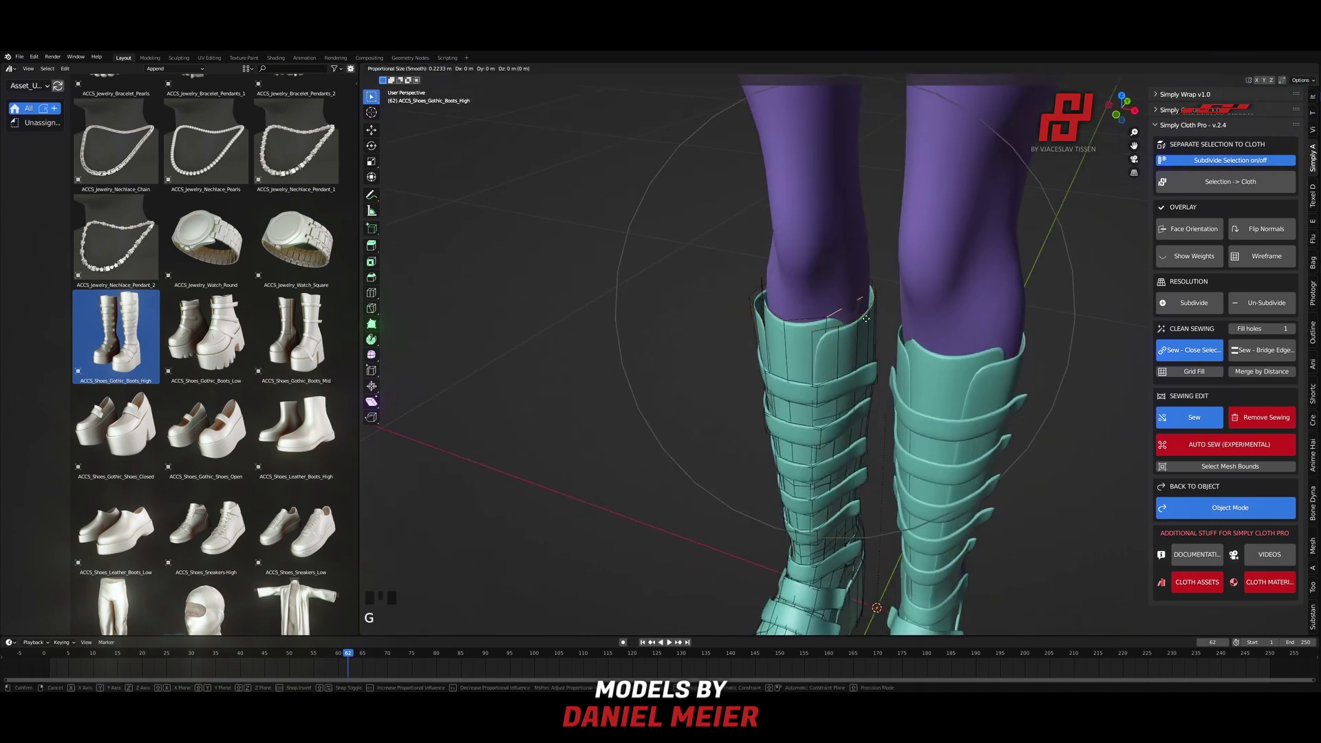
scroll(901, 328, up, 18)
click(894, 327)
Step: Move the outer side of the boot's toe along X with proportional editing to align it with the foot
middle_drag(895, 327, 1053, 331)
scroll(861, 344, up, 3)
shift+middle_drag(895, 413, 688, 385)
click(796, 433)
key(g)
key(x)
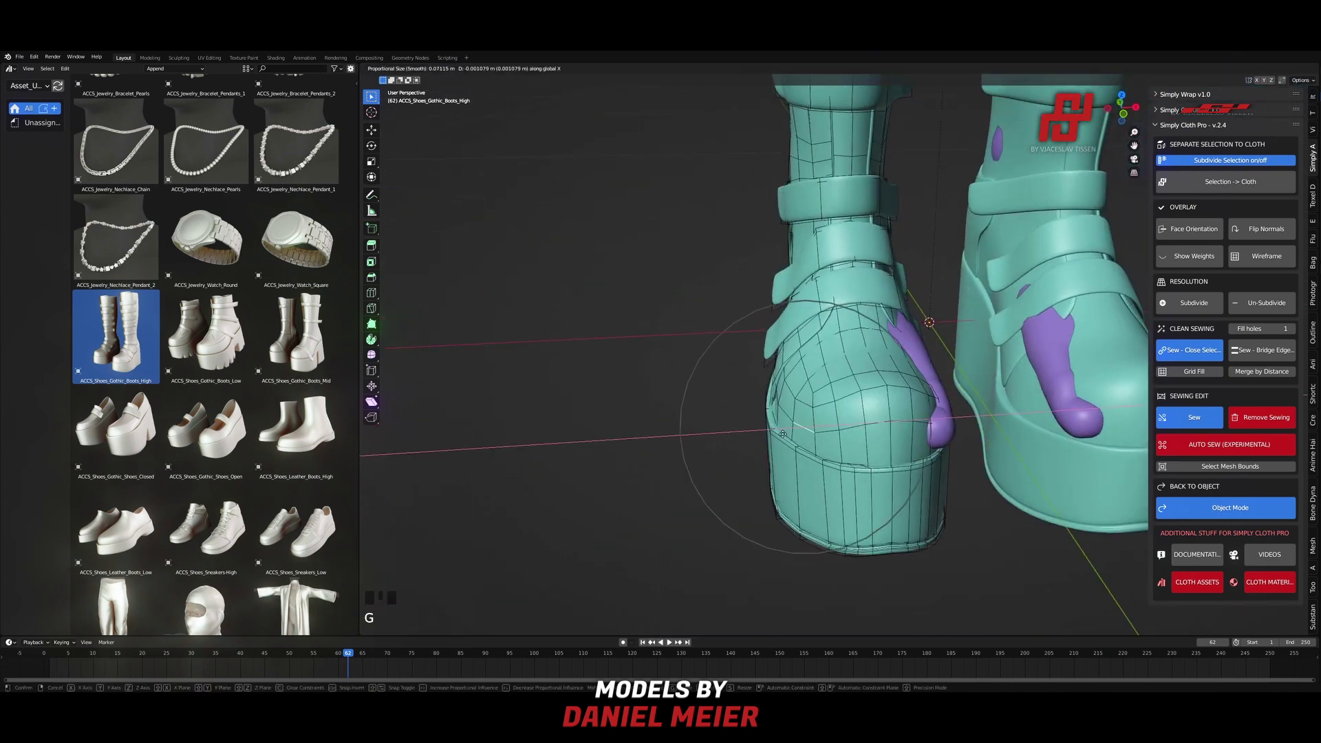
click(791, 433)
Step: Pull the front of the boot's toe along Y with proportional editing to cover the toes
middle_drag(792, 434, 847, 413)
alt+click(842, 503)
key(alt+a)
click(812, 485)
key(g)
key(y)
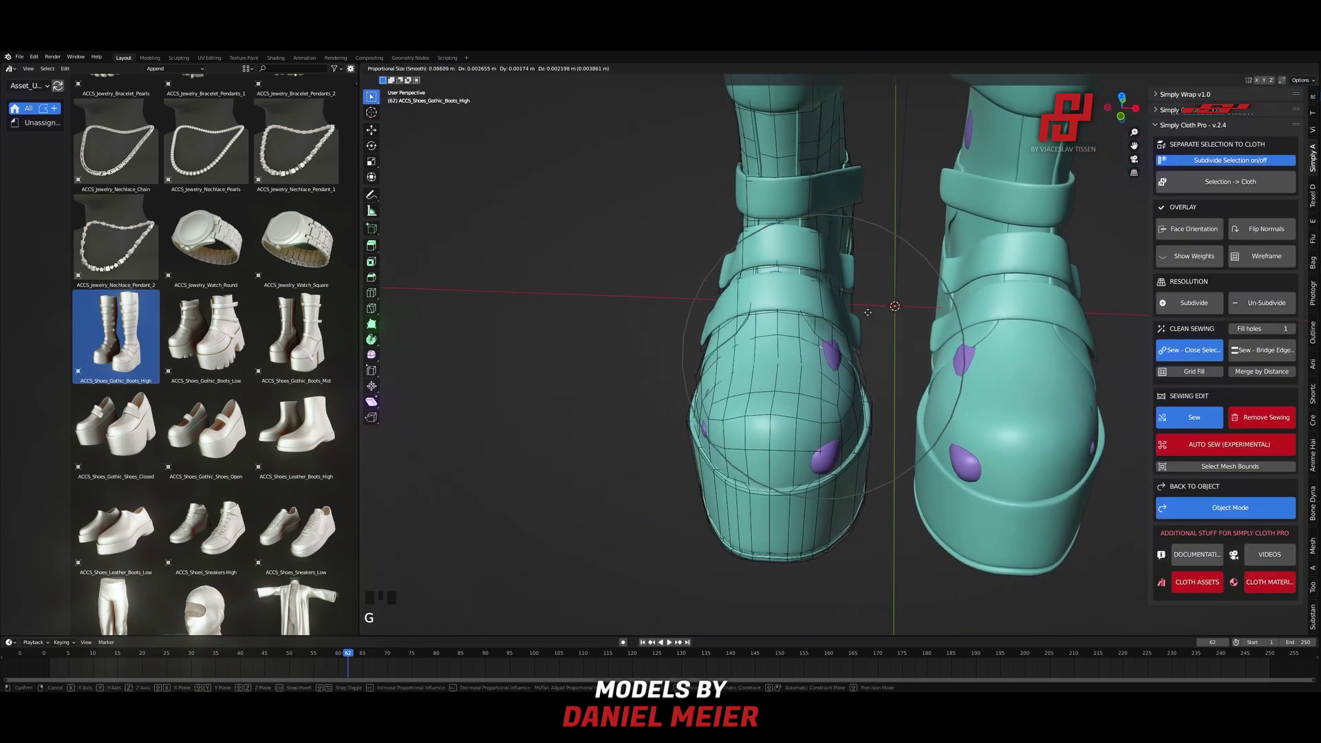
click(813, 509)
key(g)
key(y)
Step: Adjust the side of the boot's toe along X with proportional editing to enclose the exposed foot
middle_drag(812, 509, 888, 365)
scroll(692, 463, up, 6)
click(690, 463)
key(g)
key(x)
key(g)
key(x)
key(Tab)
key(Tab)
key(g)
key(x)
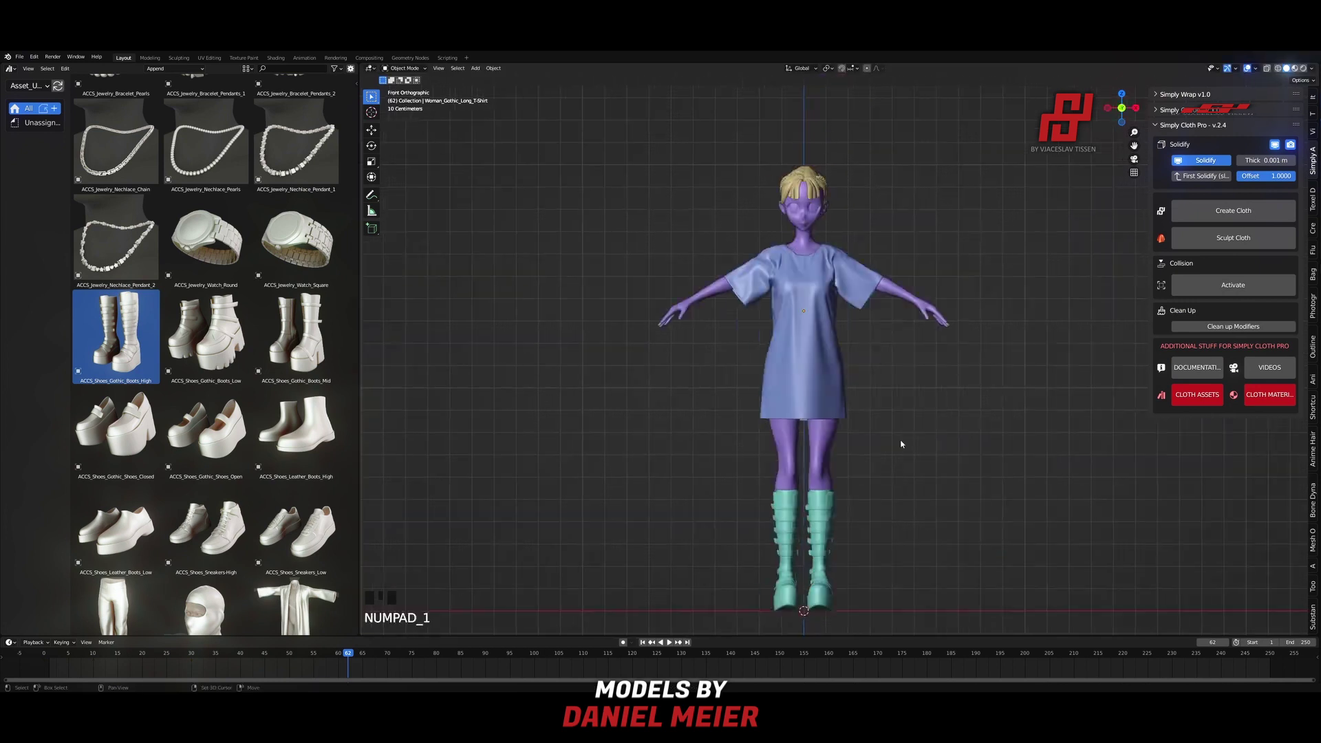
Step: Add the ACCS_Glasses_Sunglasses_1 asset to the scene and clear its location
middle_drag(900, 448, 879, 416)
scroll(188, 367, up, 20)
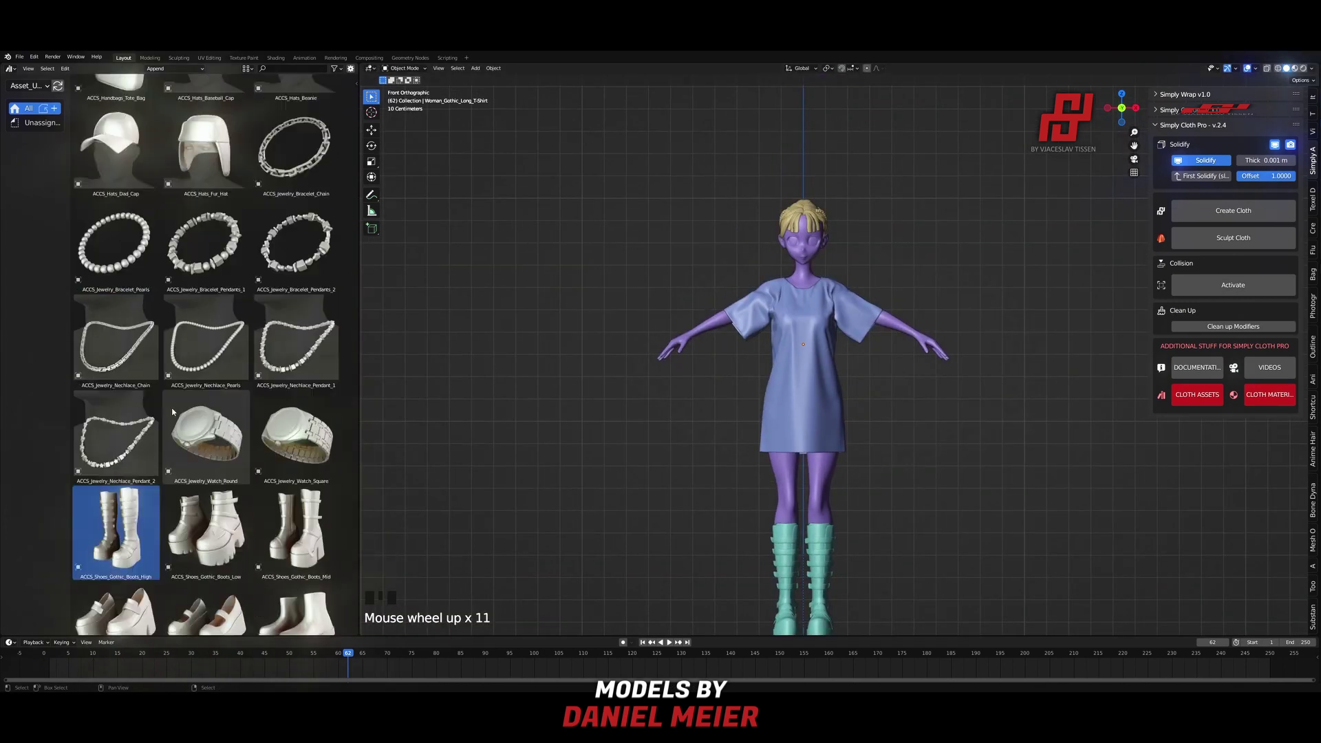
scroll(188, 367, up, 2)
drag(282, 213, 748, 253)
key(alt+g)
Step: Raise the sunglasses to the character's head, scale them up to fit and reposition them in side view
key(g)
key(z)
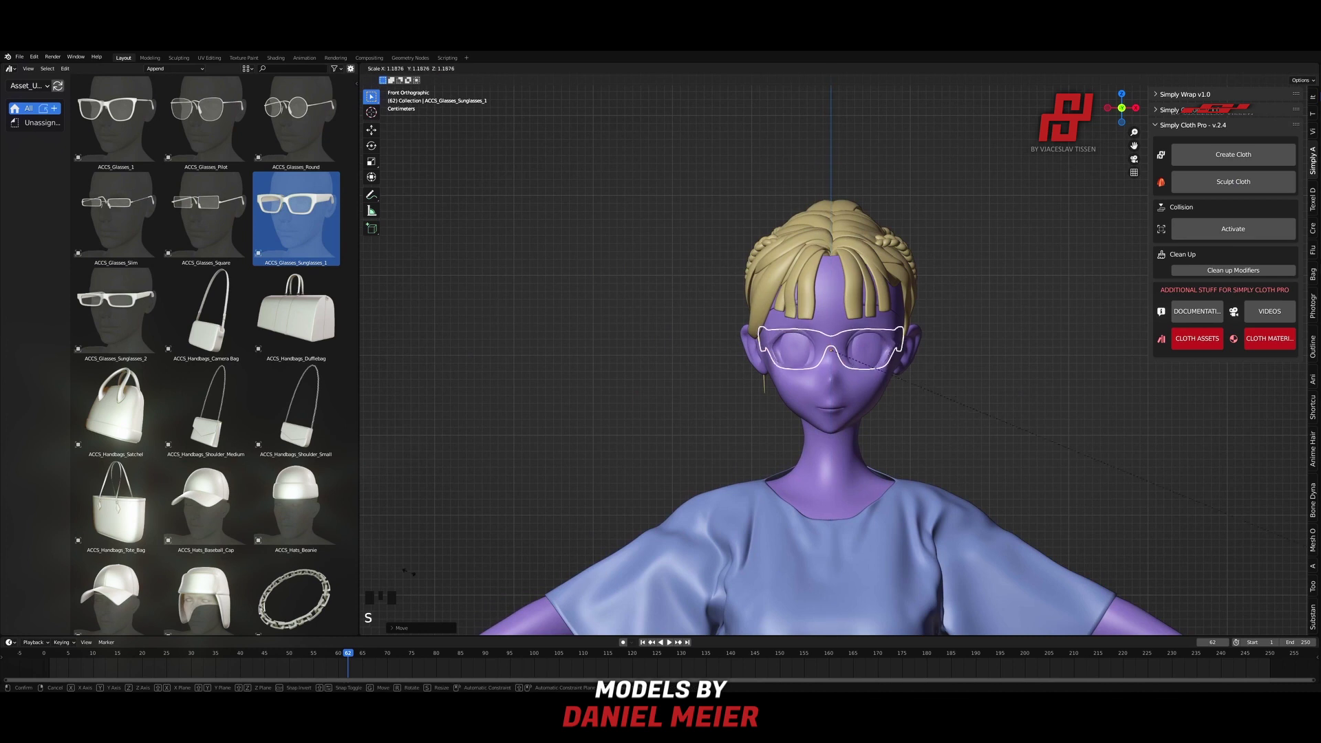
click(866, 374)
key(KP_3)
key(g)
click(983, 551)
Step: Reposition the scaled sunglasses on the character's head by moving them along Y and Z
middle_drag(747, 468, 902, 517)
key(g)
key(y)
click(927, 372)
key(g)
key(z)
click(926, 364)
Step: Move the sunglasses up onto the hair above the forehead in side view, checking their placement from the front
key(KP_3)
key(g)
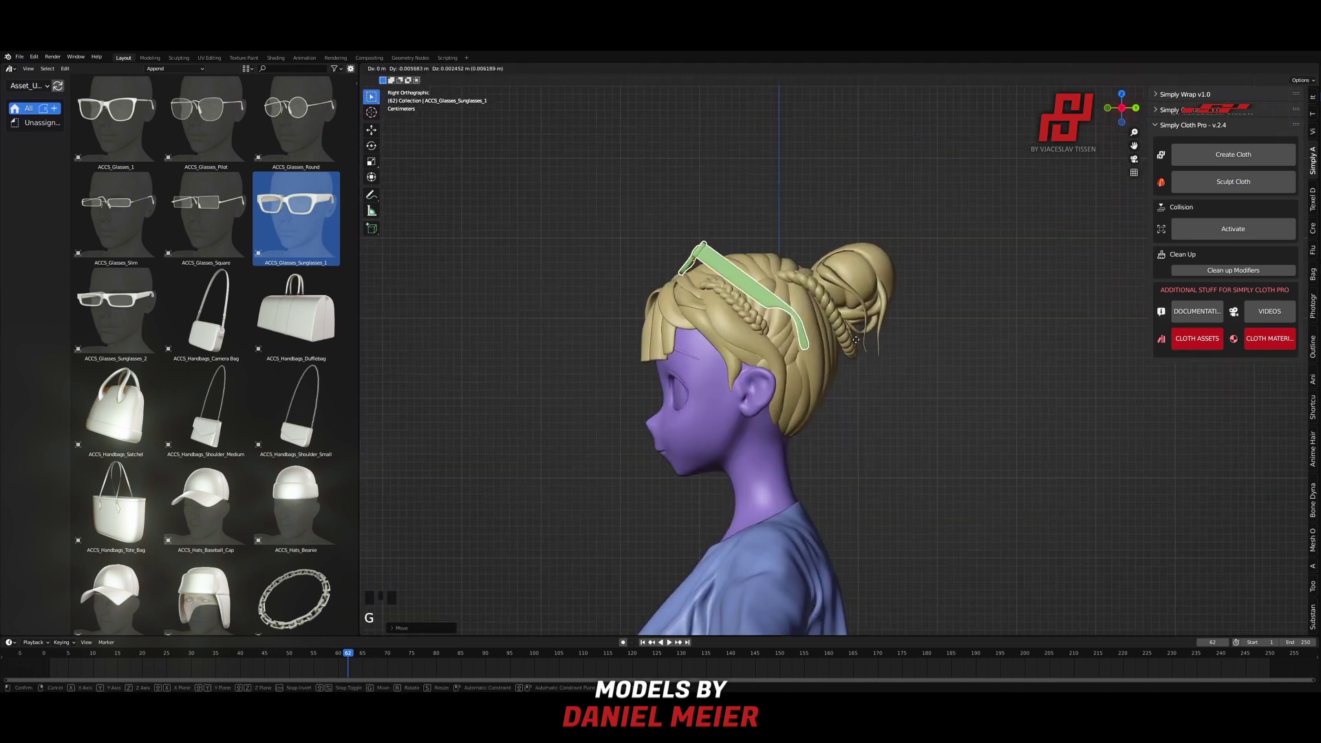
click(950, 412)
key(KP_1)
click(969, 468)
middle_drag(968, 468, 1038, 419)
click(786, 338)
key(KP_1)
key(KP_3)
Step: Fine-tune the sunglasses' position and rotation in side view so they rest on top of the hair
shift+middle_drag(849, 387, 799, 399)
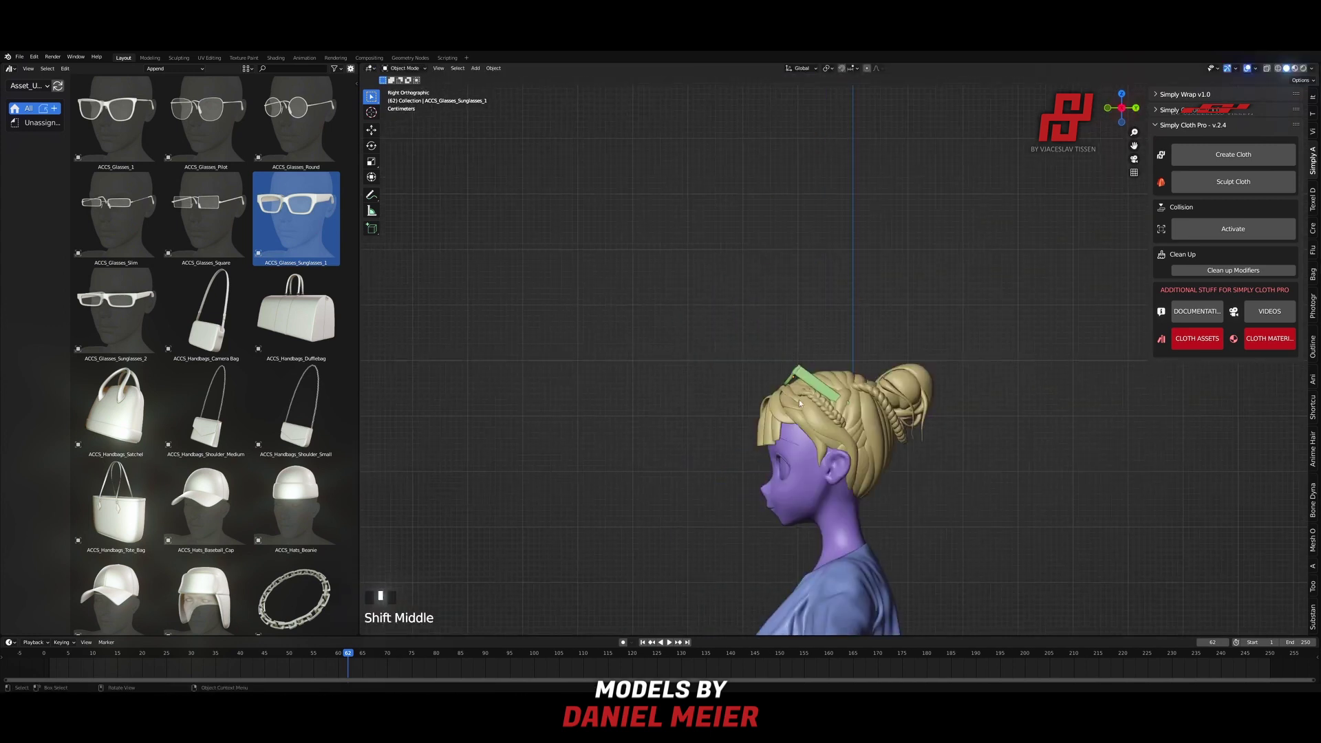
key(g)
click(846, 492)
key(r)
click(846, 491)
middle_drag(846, 492, 730, 309)
key(KP_1)
scroll(882, 559, down, 6)
scroll(869, 427, down, 5)
scroll(173, 436, down, 20)
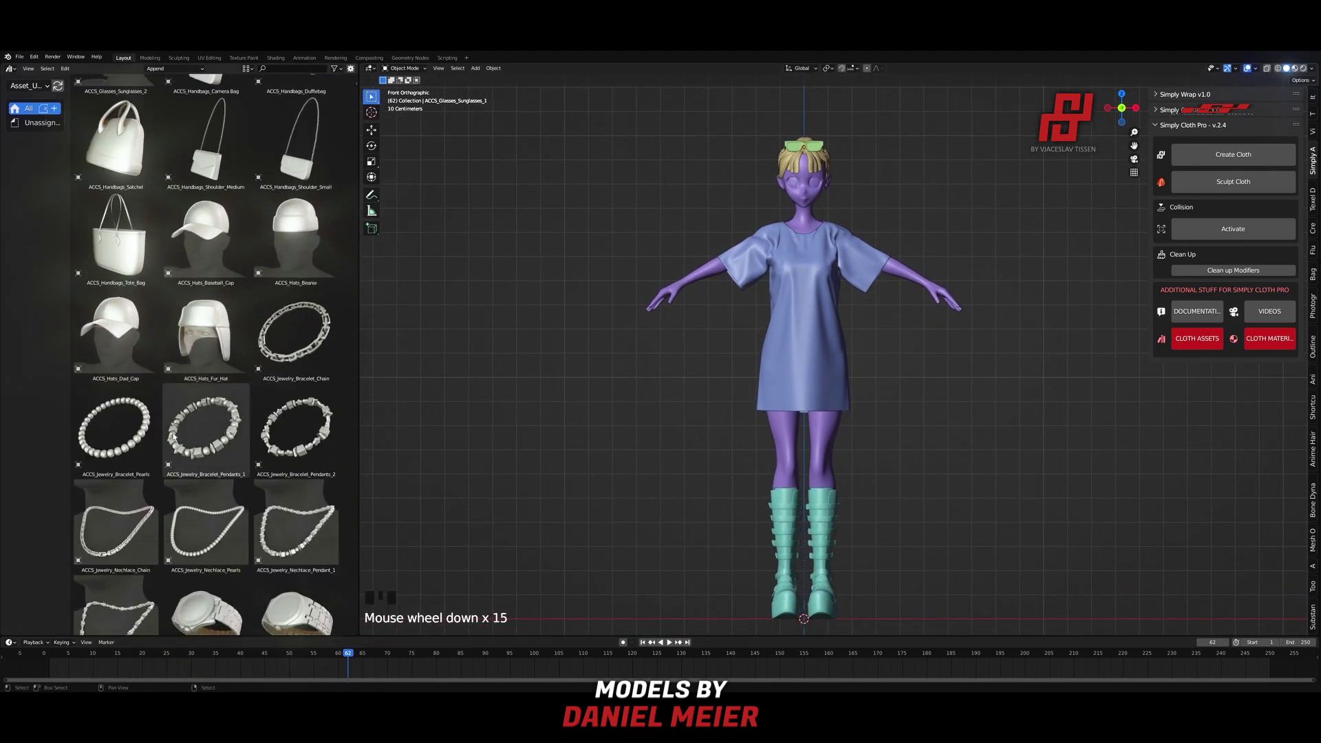
scroll(173, 437, down, 20)
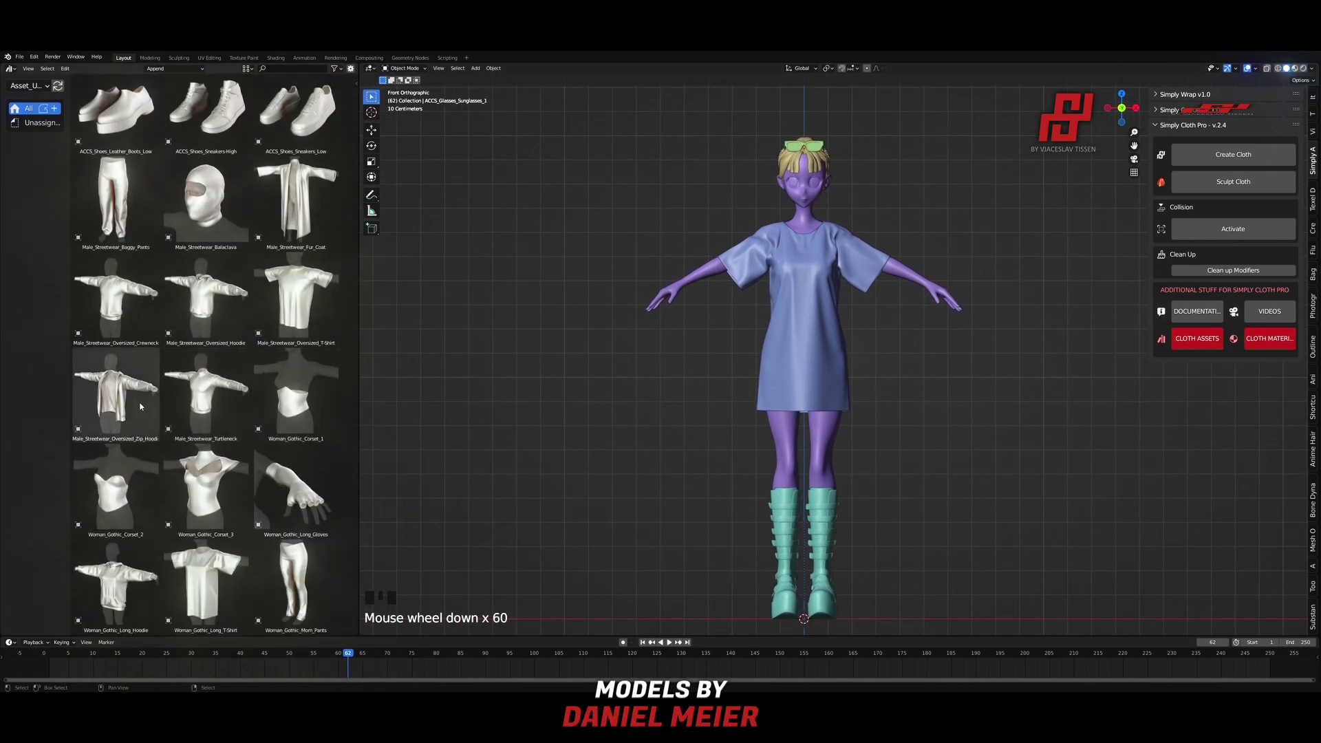
drag(116, 393, 566, 493)
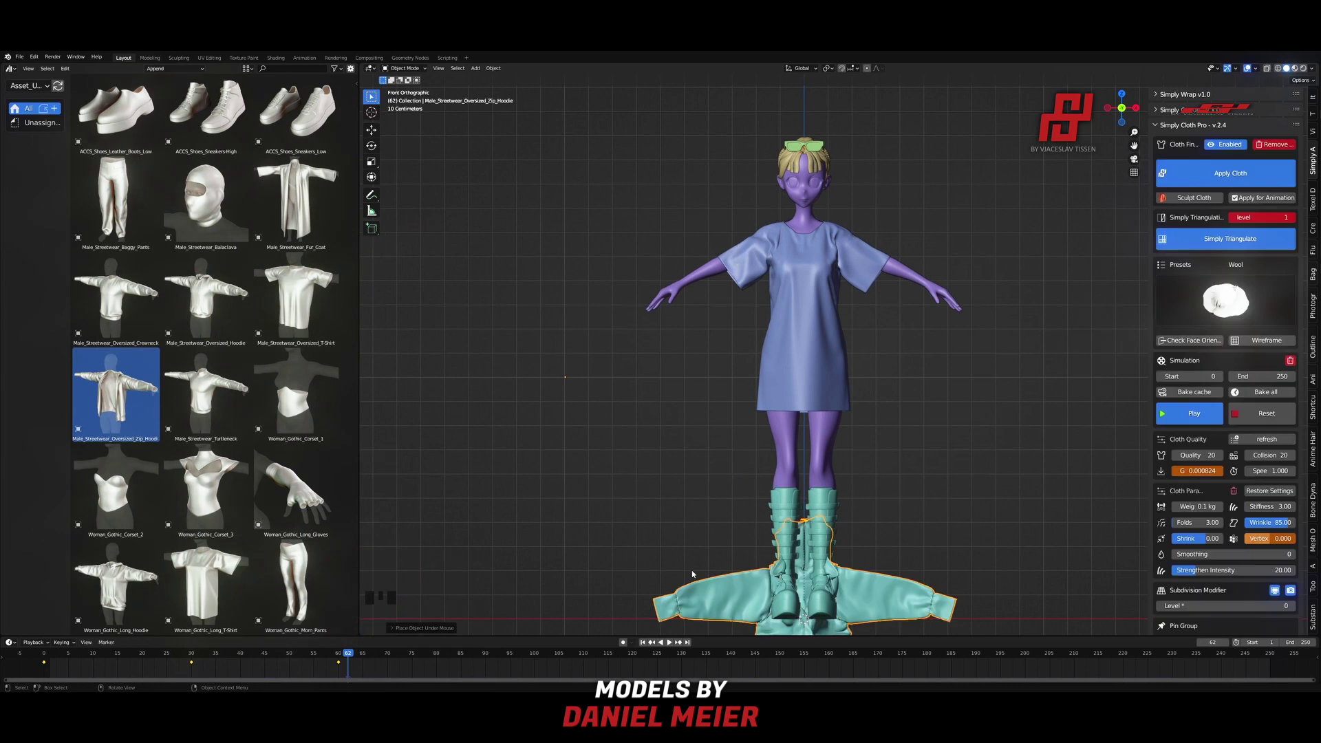
click(643, 642)
key(g)
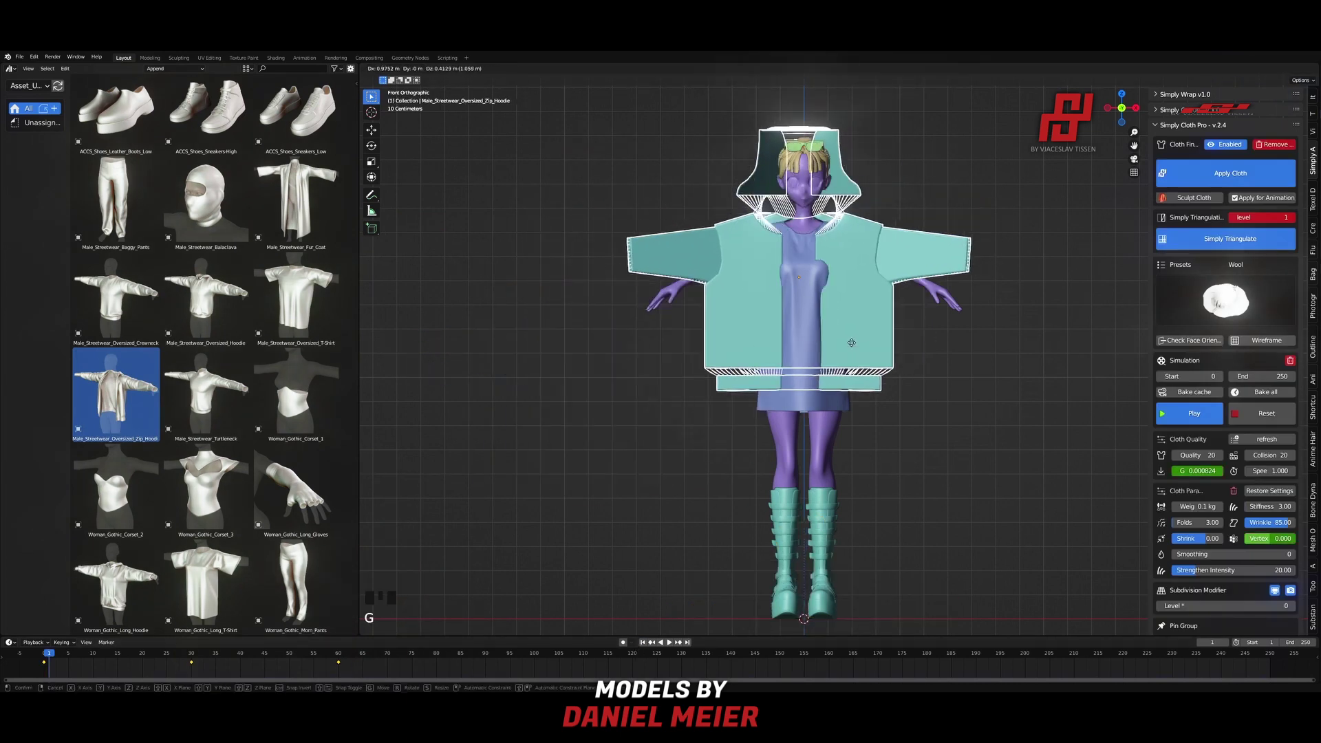
right_click(852, 347)
key(Delete)
Step: Add the Male_Streetwear_Oversized_Zip_Hoodie asset from the Epic_Update_Pack_1 library to the scene and clear its location
click(29, 86)
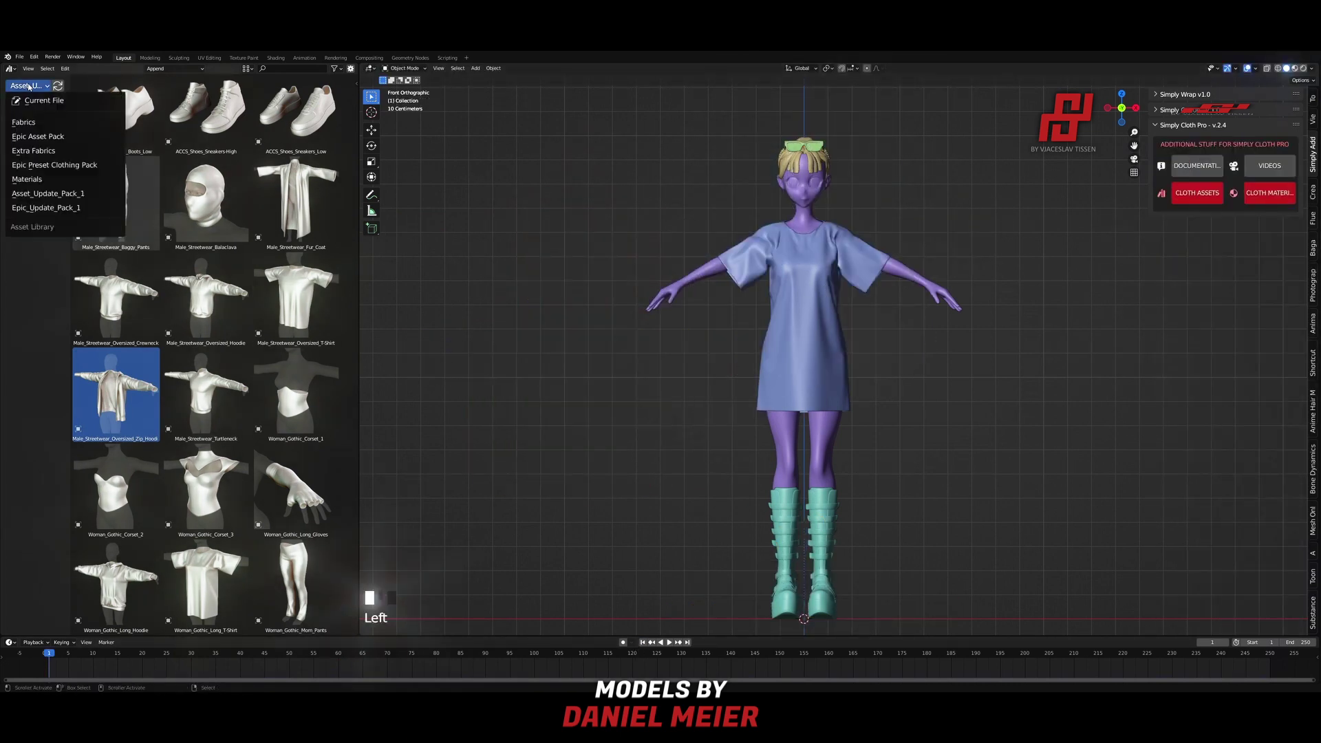
click(50, 208)
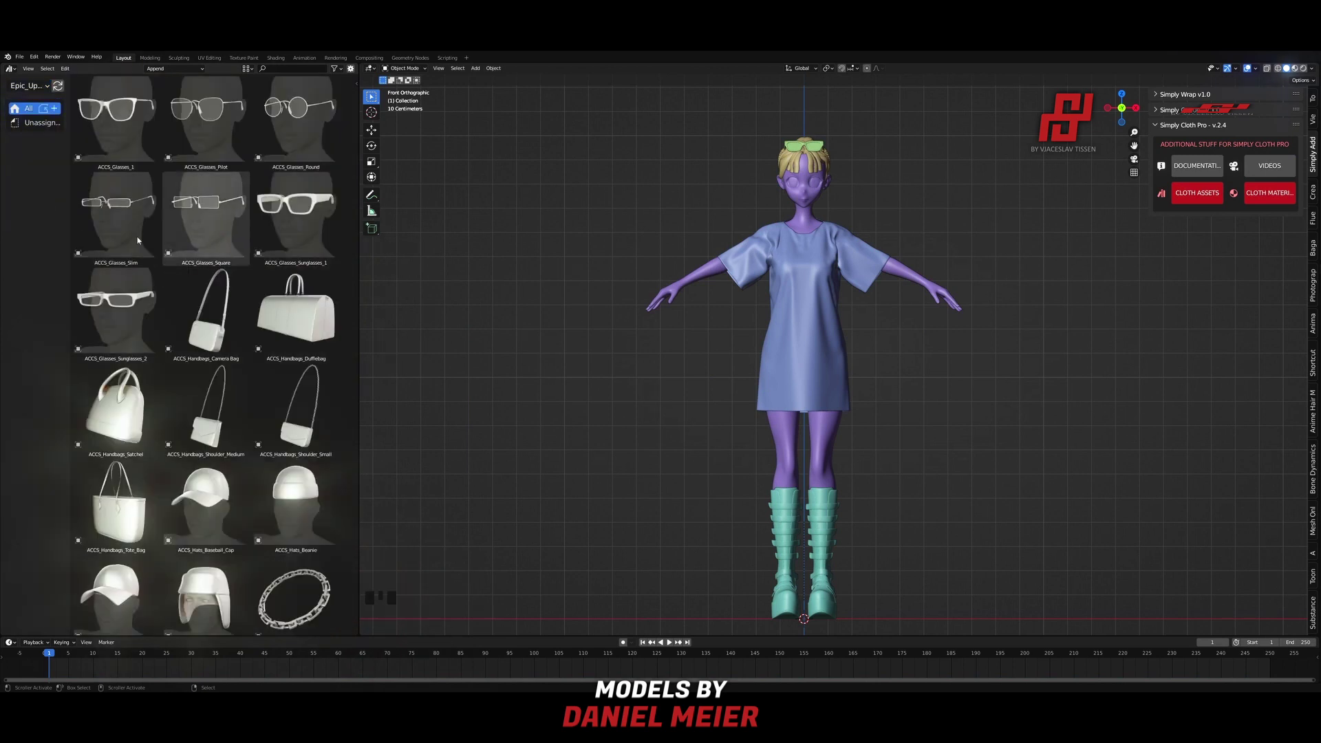
scroll(226, 343, down, 20)
click(116, 340)
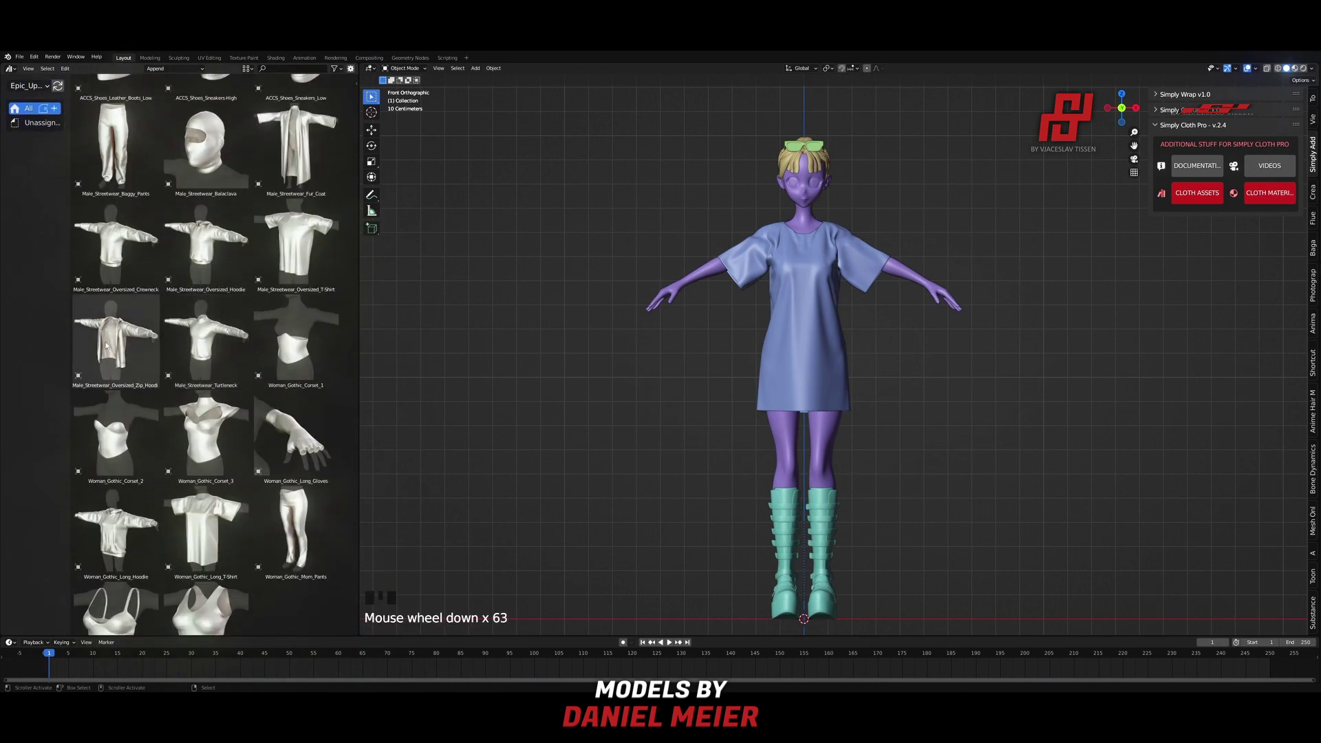
drag(116, 341, 561, 376)
key(g)
right_click(703, 420)
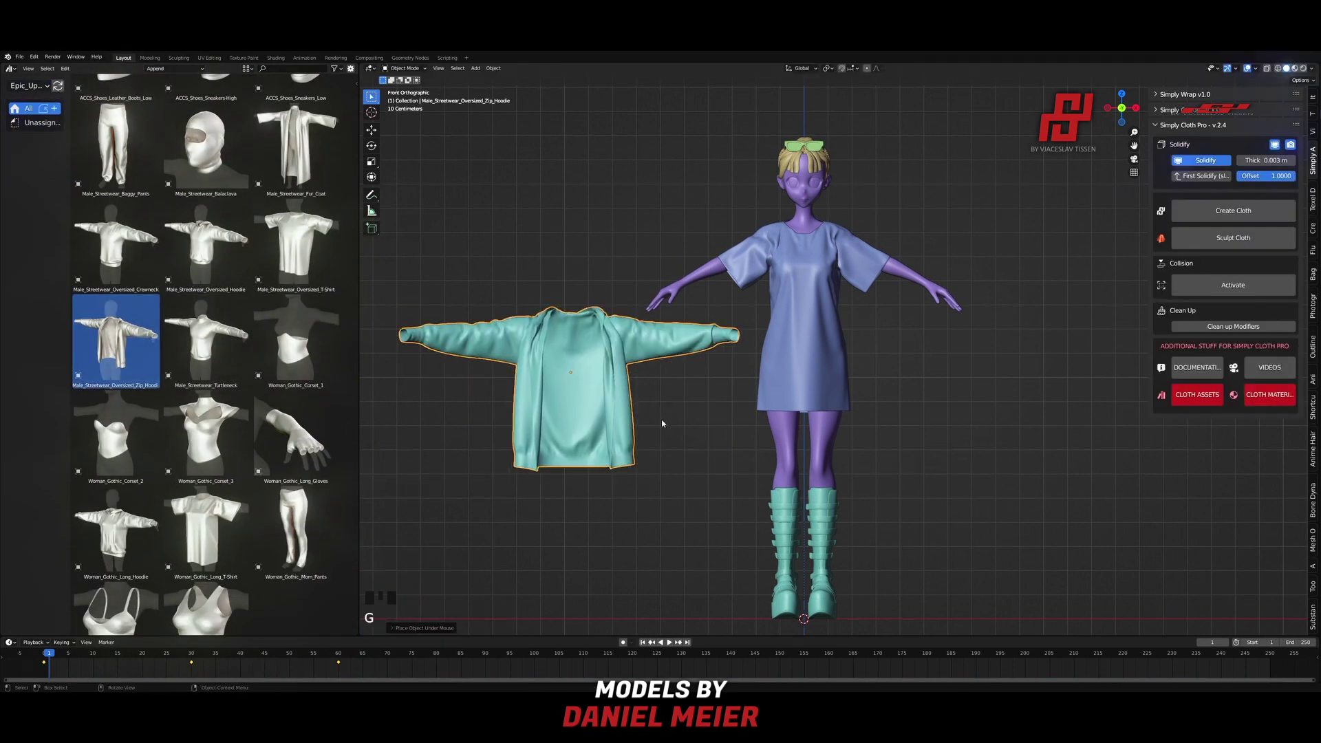
key(alt+g)
Step: Raise the hoodie about 1.43 m along Z onto the shoulders and check its fit with X-ray in front and side views
key(g)
key(z)
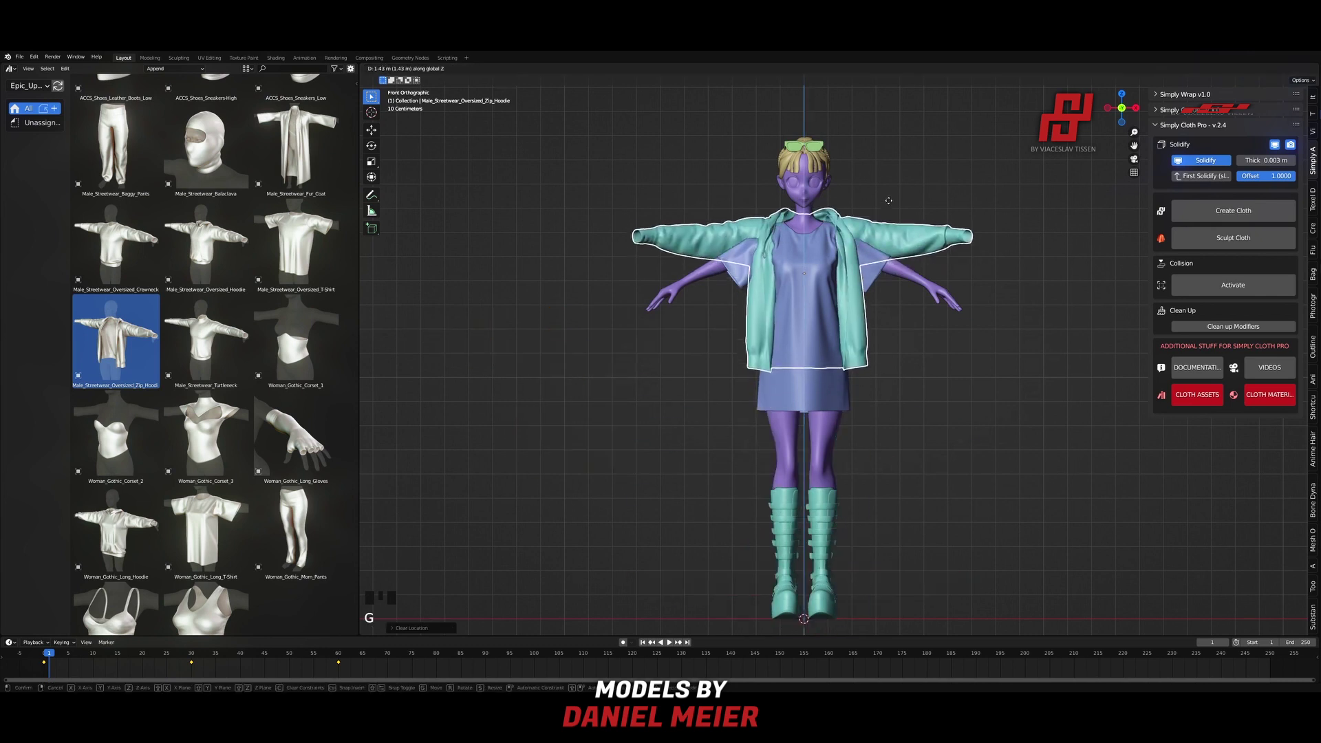
click(890, 199)
key(KP_Decimal)
mouse_move(918, 312)
middle_down()
mouse_move(940, 393)
mouse_move(716, 385)
middle_up()
scroll(939, 392, down, 2)
key(KP_1)
shift+middle_drag(715, 385, 730, 396)
key(alt+z)
key(KP_3)
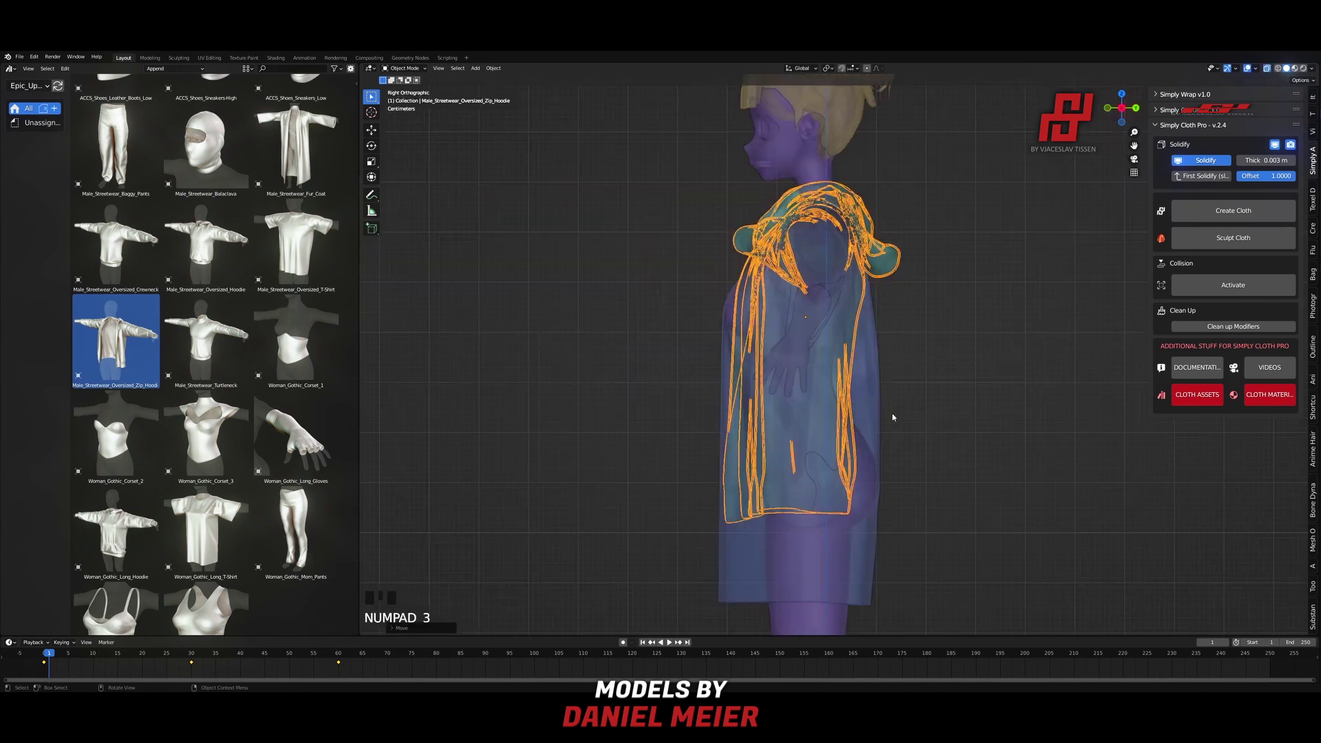
scroll(890, 406, up, 2)
Step: Adjust the long T-shirt and hoodie around the lower back with Elastic Deform in Sculpt Mode, and return to Object Mode
click(851, 385)
key(ctrl+Tab)
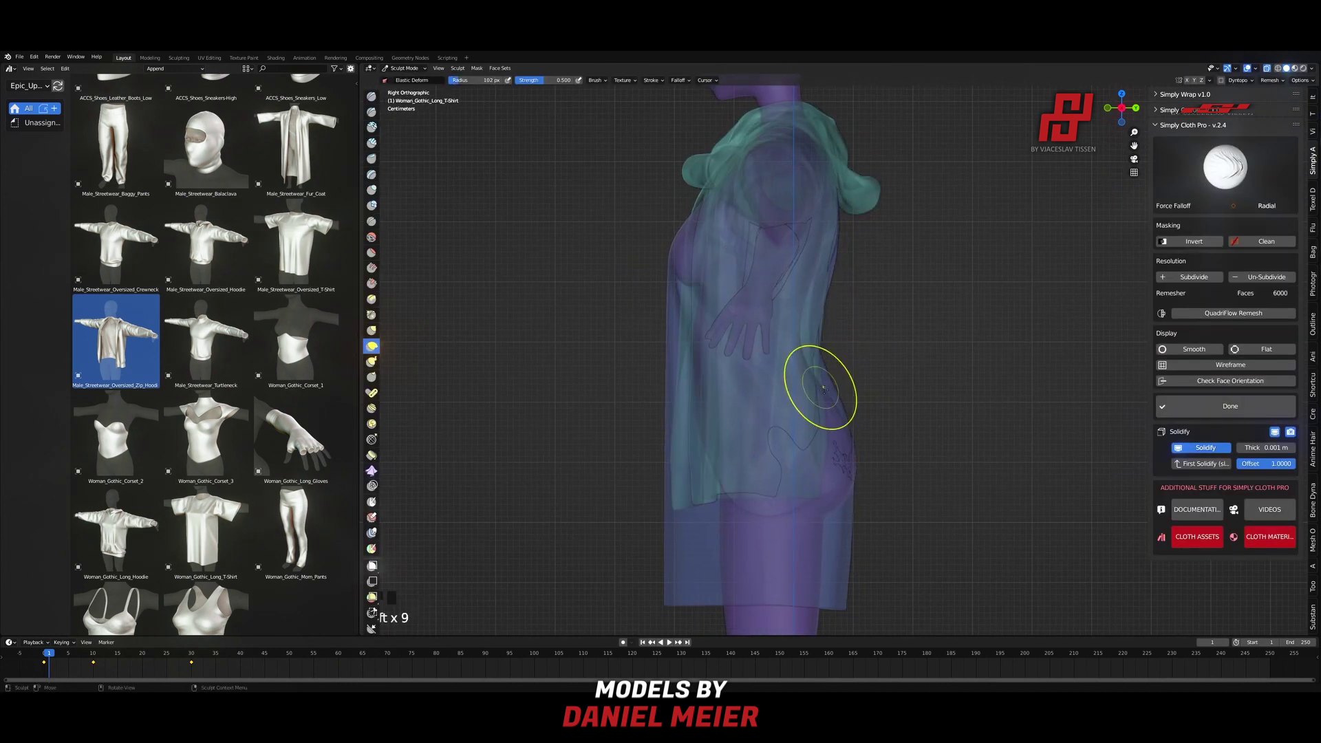
mouse_move(857, 463)
middle_down()
mouse_move(847, 327)
mouse_move(752, 343)
mouse_move(850, 536)
mouse_move(781, 436)
mouse_move(840, 404)
middle_up()
key(q)
click(752, 343)
key(alt+q)
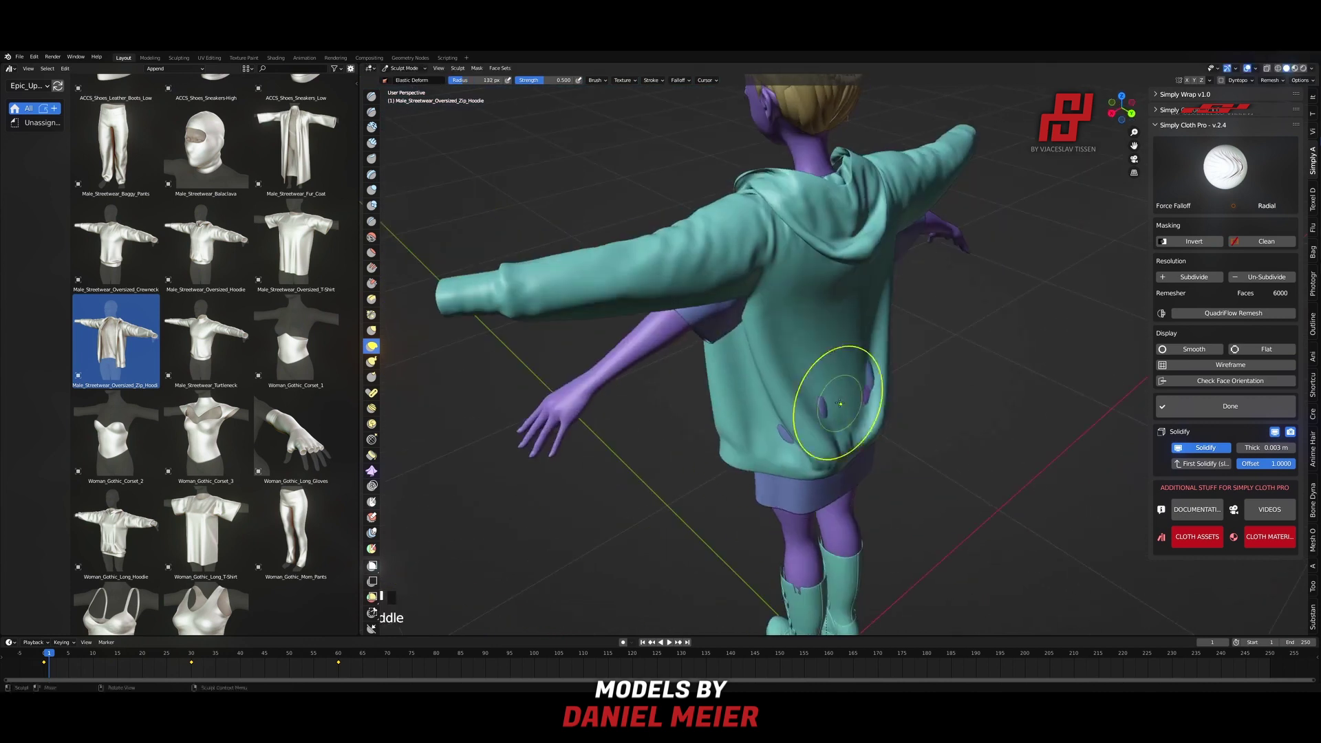
mouse_move(763, 453)
middle_down()
mouse_move(847, 482)
mouse_move(770, 464)
middle_up()
key(KP_1)
key(ctrl+Tab)
click(779, 351)
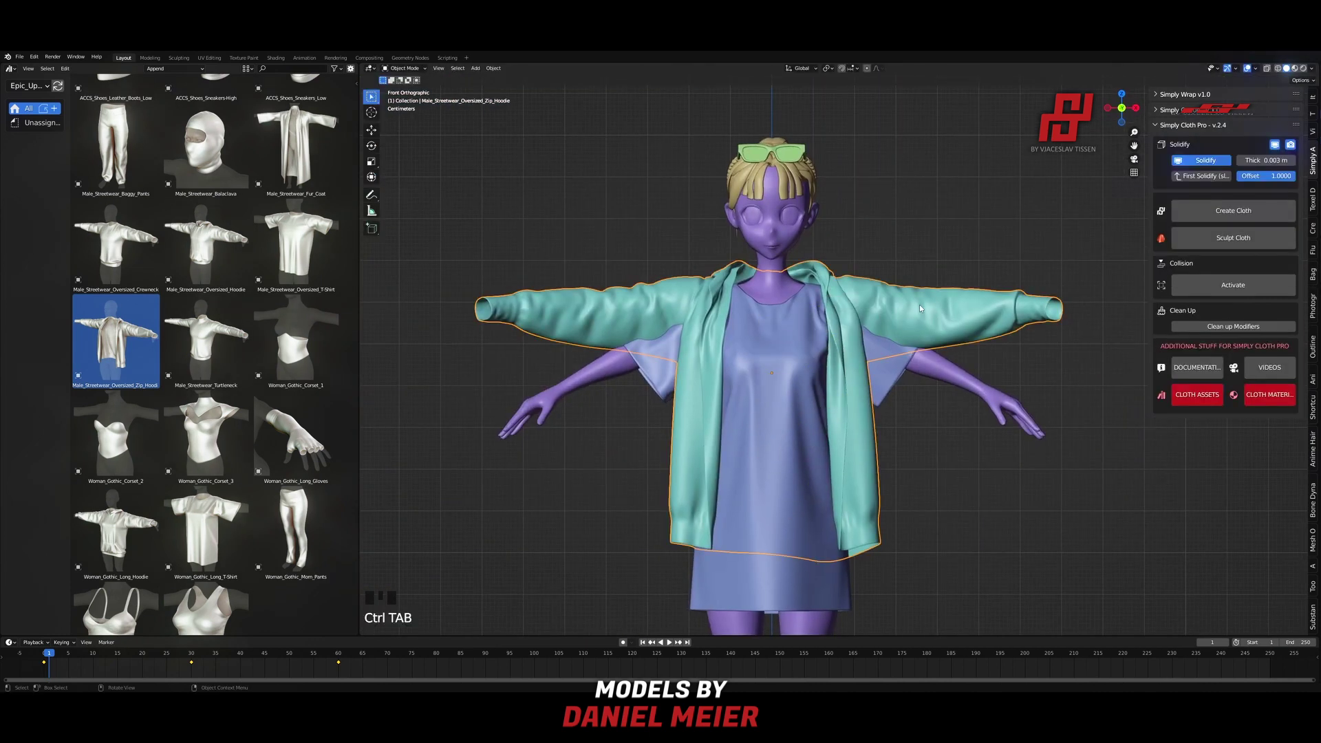
Step: Select all faces of the hoodie's sleeve on the character's left arm, from shoulder seam to cuff, in Edit Mode
key(Tab)
scroll(909, 303, up, 6)
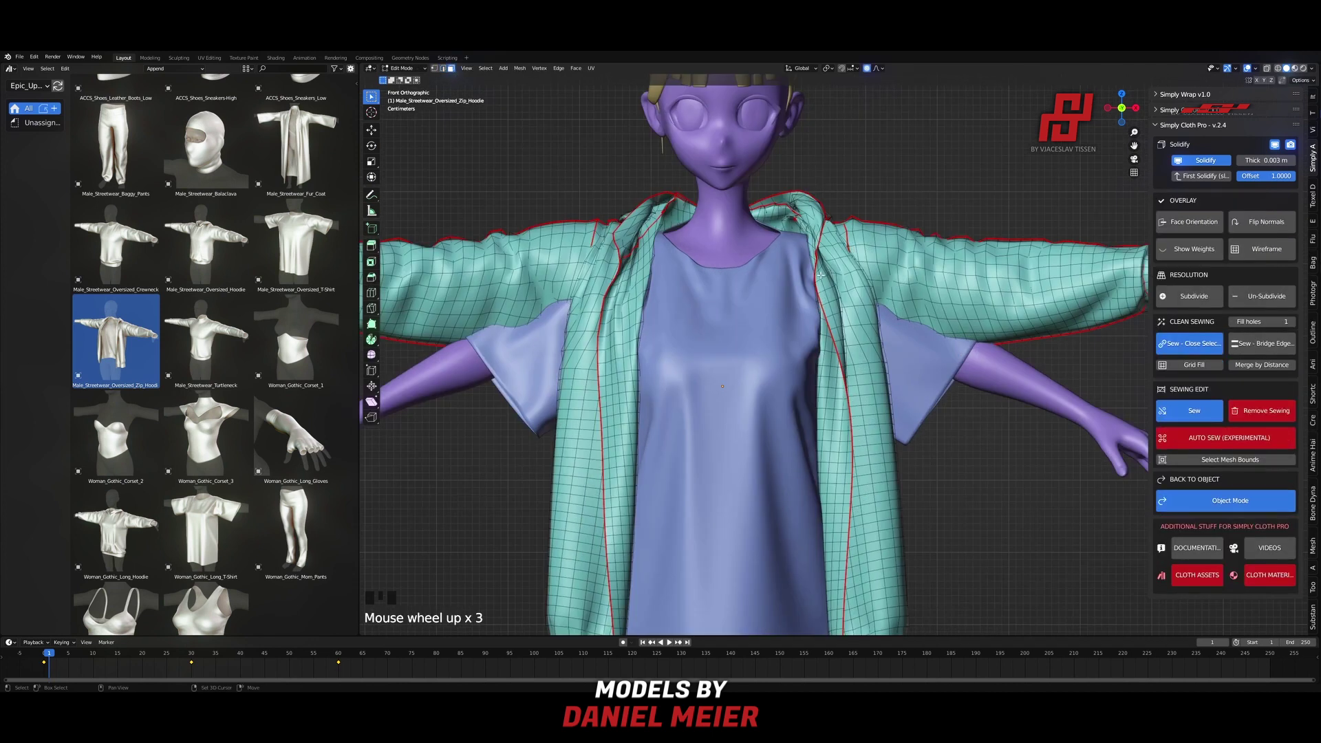
alt+click(674, 305)
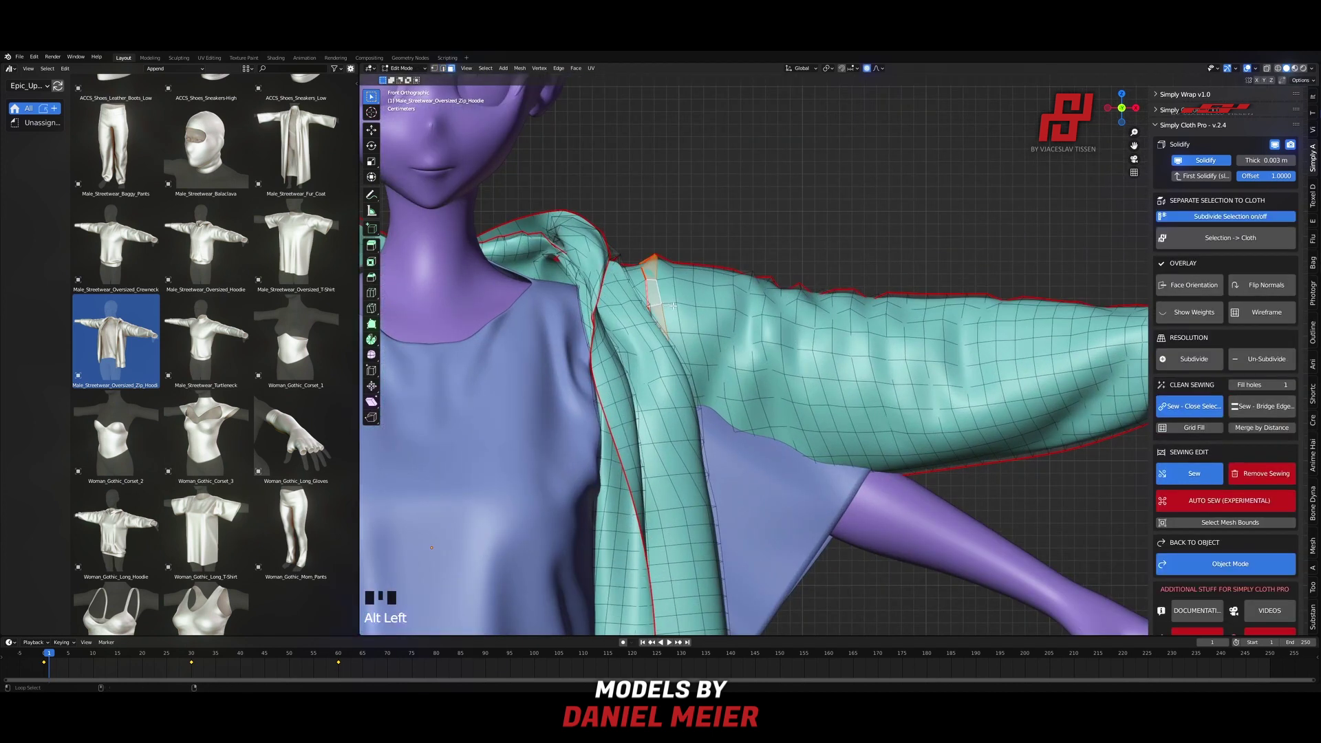
click(757, 317)
scroll(757, 318, down, 2)
key(c)
mouse_move(812, 371)
mouse_down()
mouse_move(877, 392)
mouse_move(1101, 351)
mouse_up()
shift+middle_drag(1101, 351, 971, 348)
key(c)
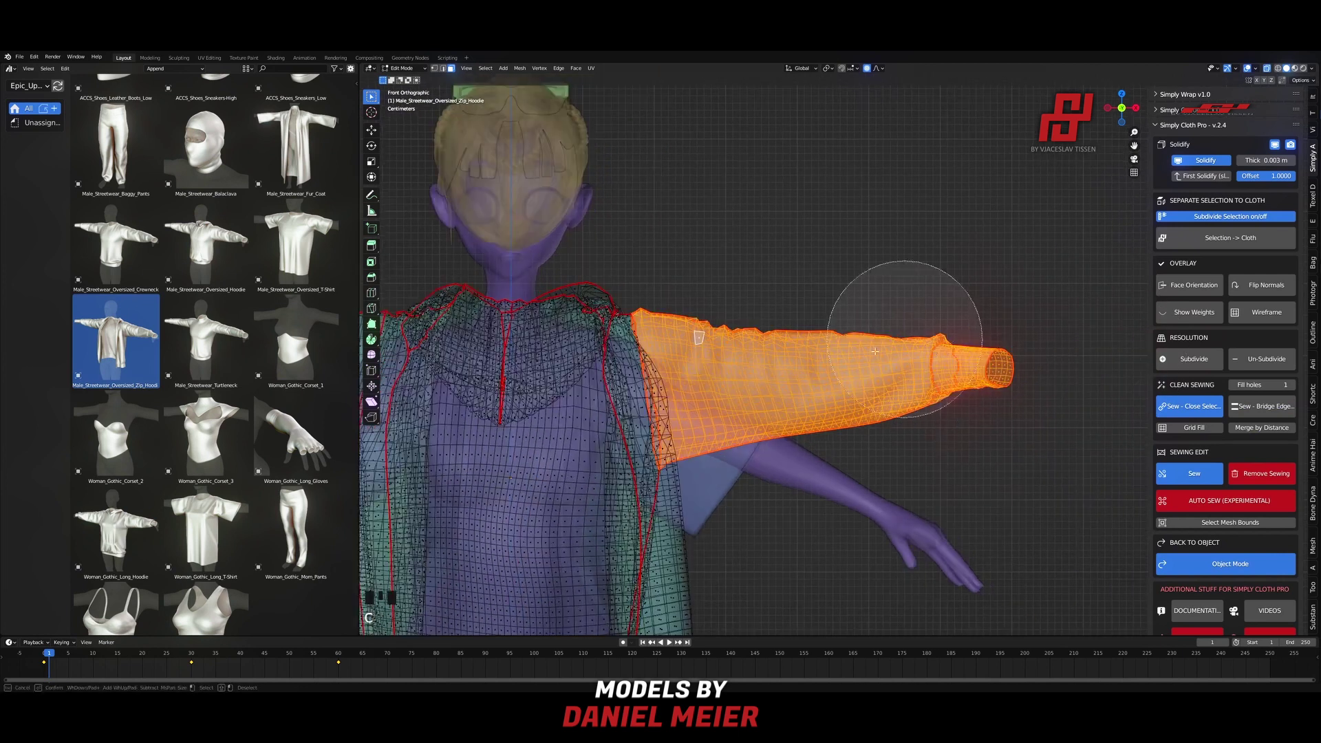
Step: Add all faces of the opposite hoodie sleeve, from shoulder seam to cuff, to the selection
shift+middle_drag(371, 388, 783, 387)
scroll(782, 387, up, 3)
alt+shift+click(835, 282)
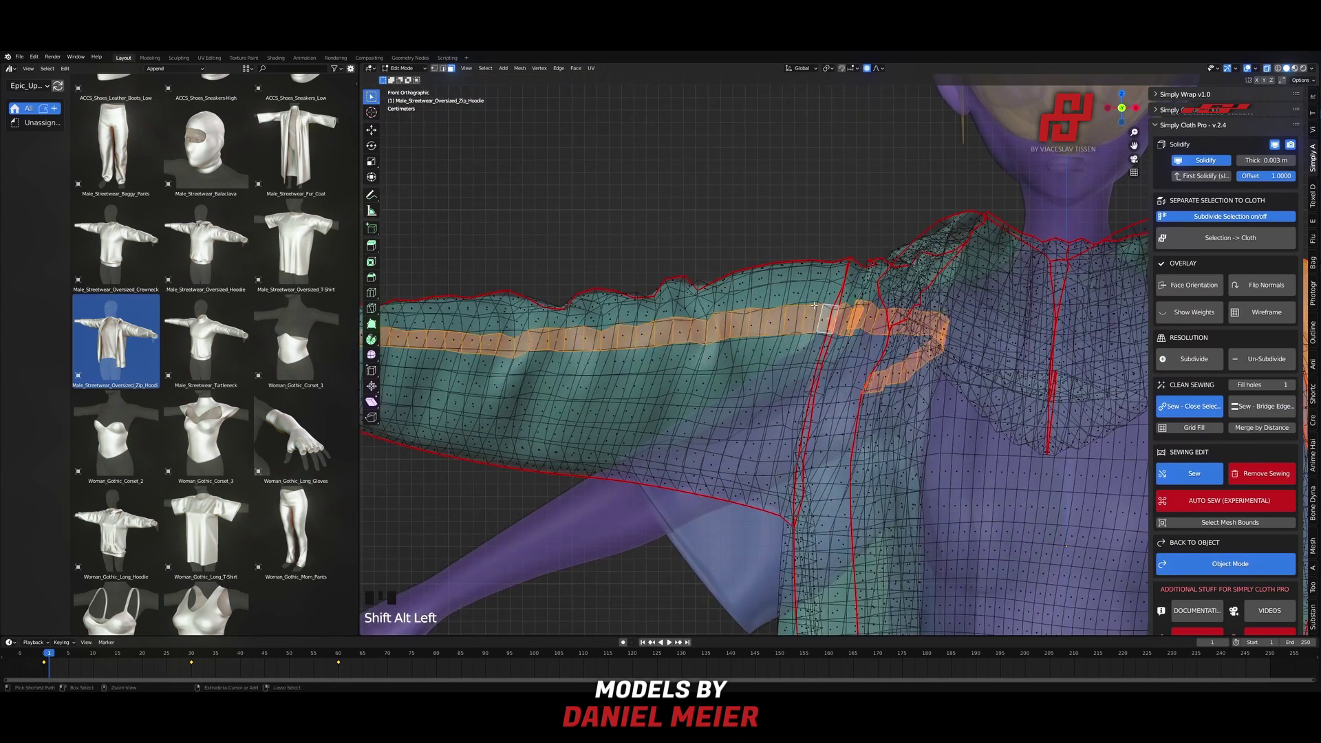
alt+shift+click(836, 281)
alt+shift+click(803, 281)
alt+shift+click(764, 284)
scroll(757, 289, down, 1)
key(c)
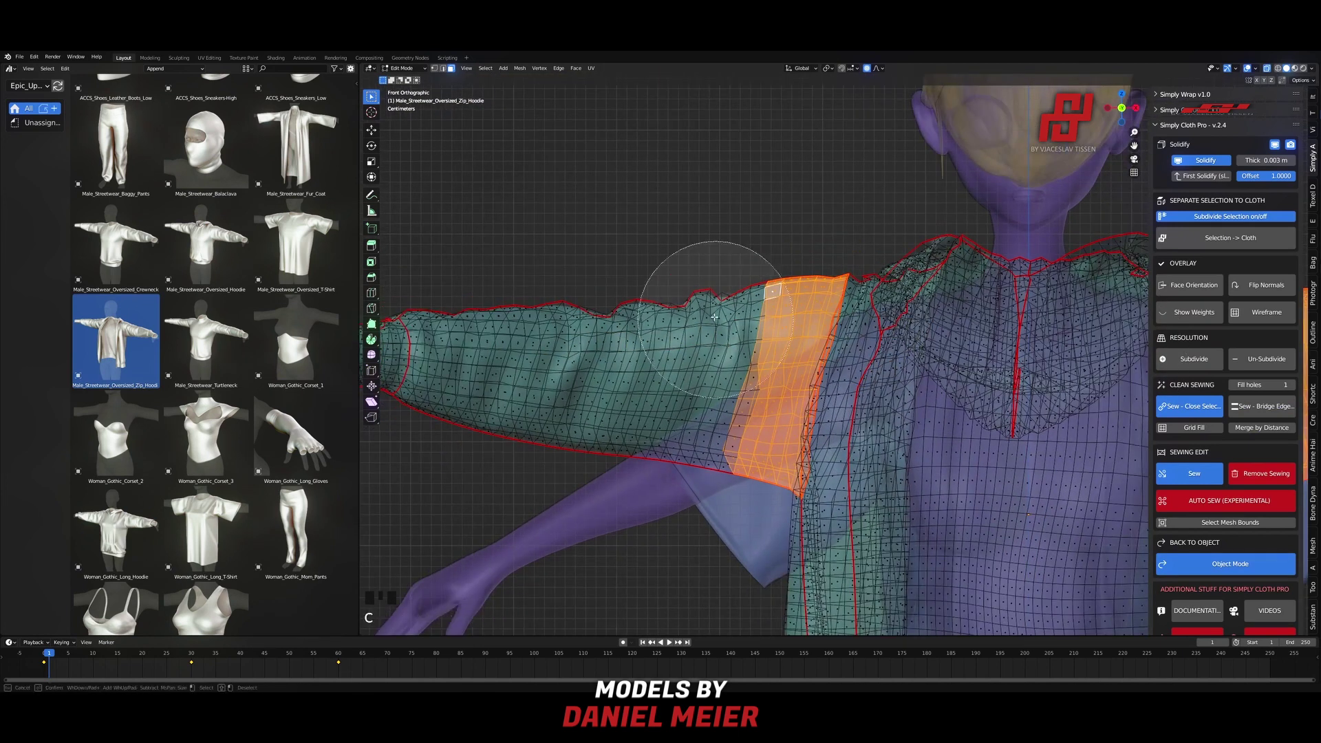
mouse_move(714, 316)
mouse_down()
mouse_move(557, 432)
mouse_move(516, 381)
mouse_move(461, 375)
mouse_up()
right_click(515, 381)
scroll(516, 381, down, 1)
key(c)
shift+middle_drag(462, 375, 688, 362)
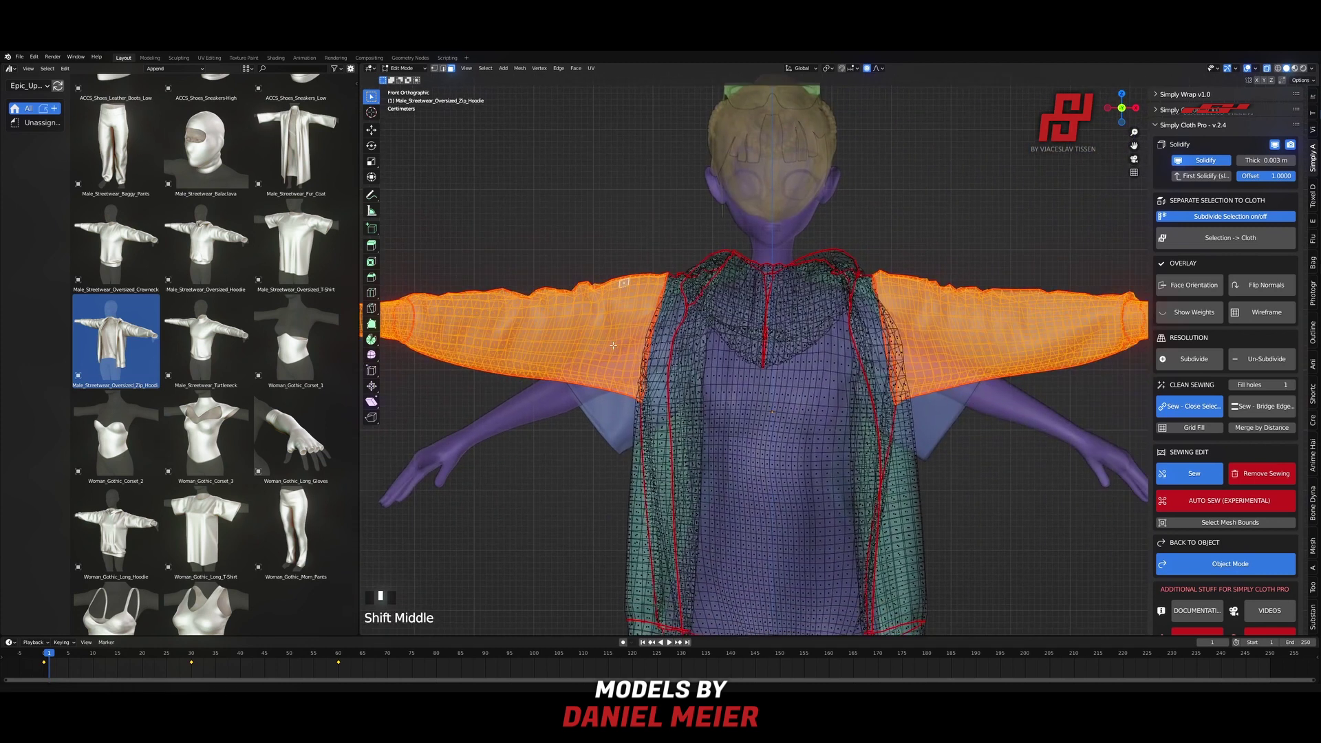
Step: Switch the hoodie to Sculpt Mode and create a face set from the Edit Mode selection of both sleeves
scroll(689, 362, down, 3)
key(q)
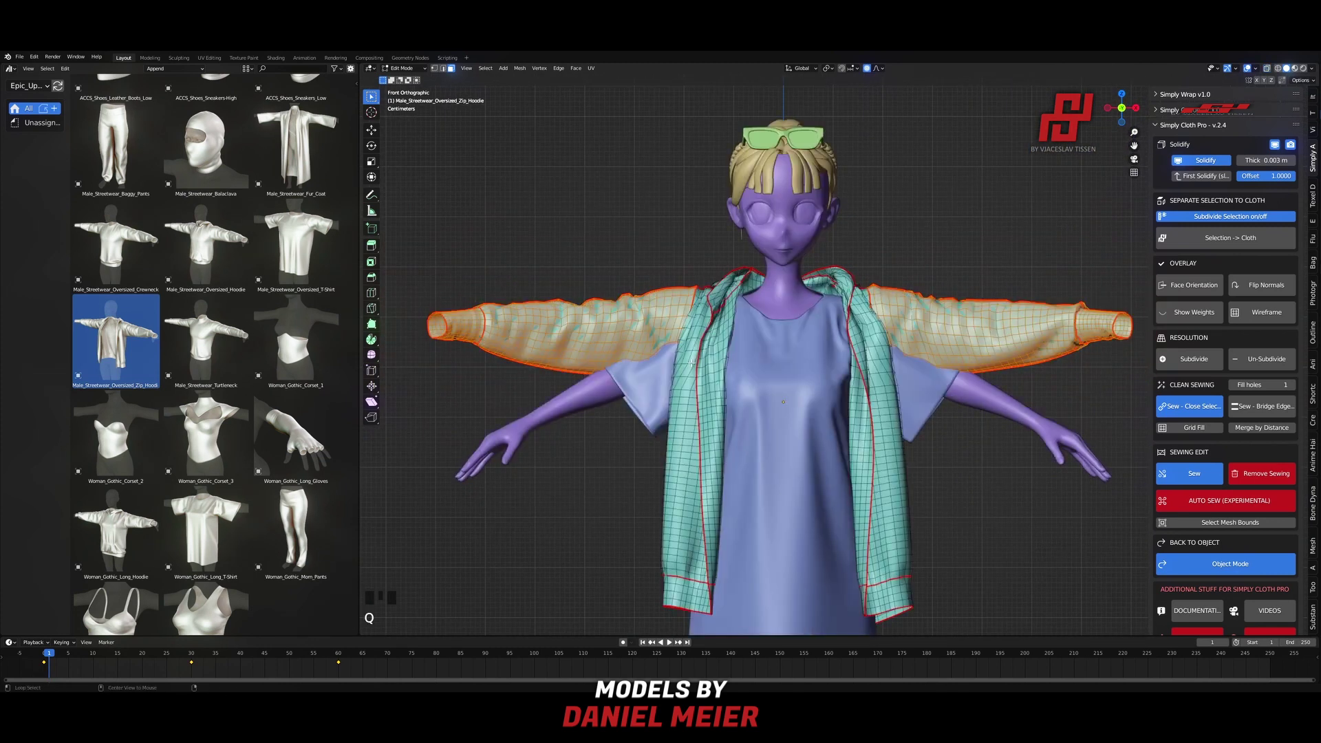
scroll(692, 362, down, 1)
key(ctrl+Tab)
click(872, 432)
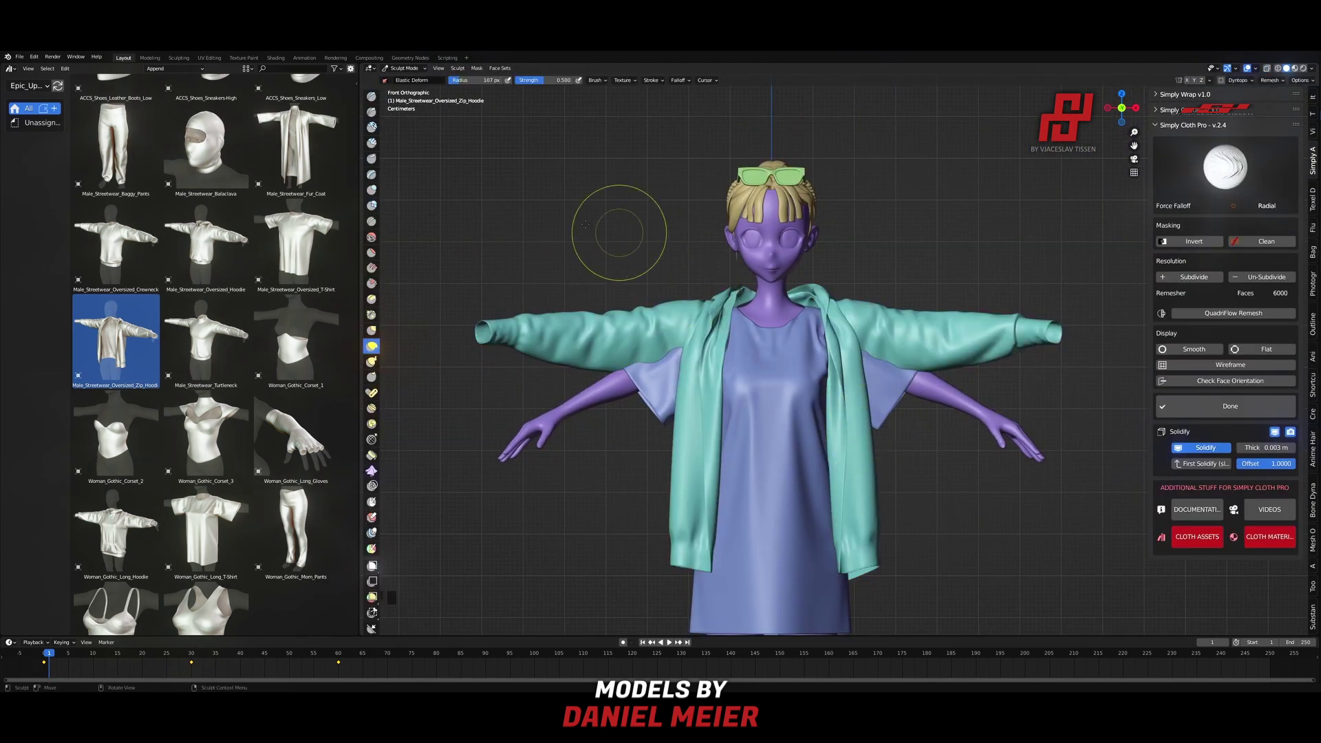
click(500, 68)
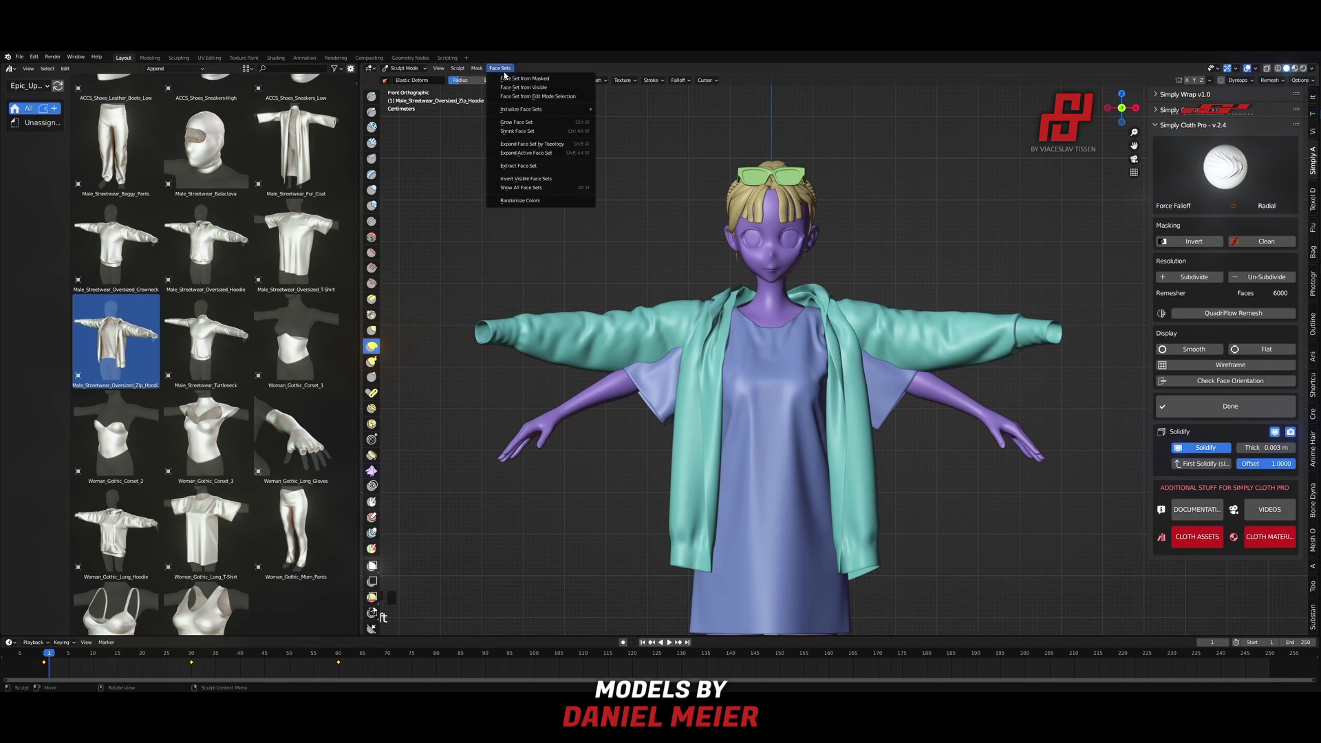
click(566, 96)
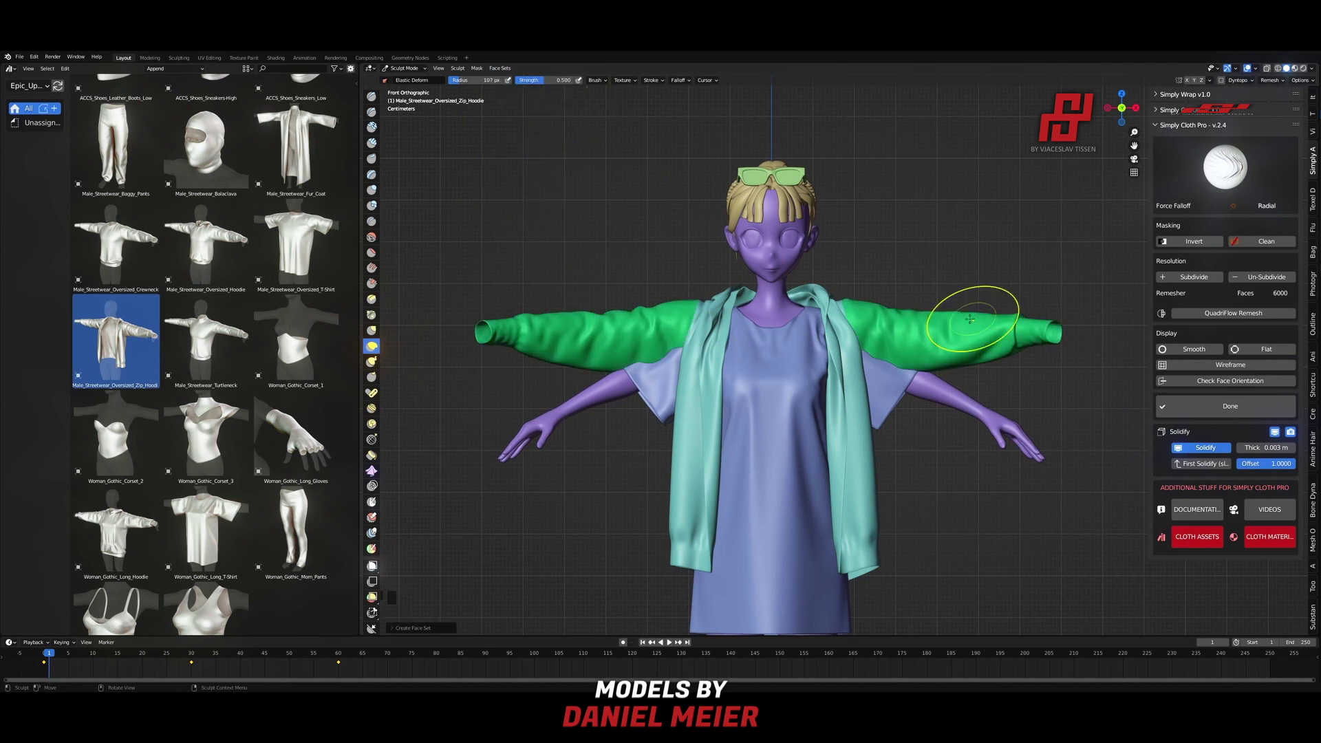
Step: Rotate the hoodie sleeves down with the Pose brush to follow the arms in front and side views
shift+middle_drag(454, 401, 605, 296)
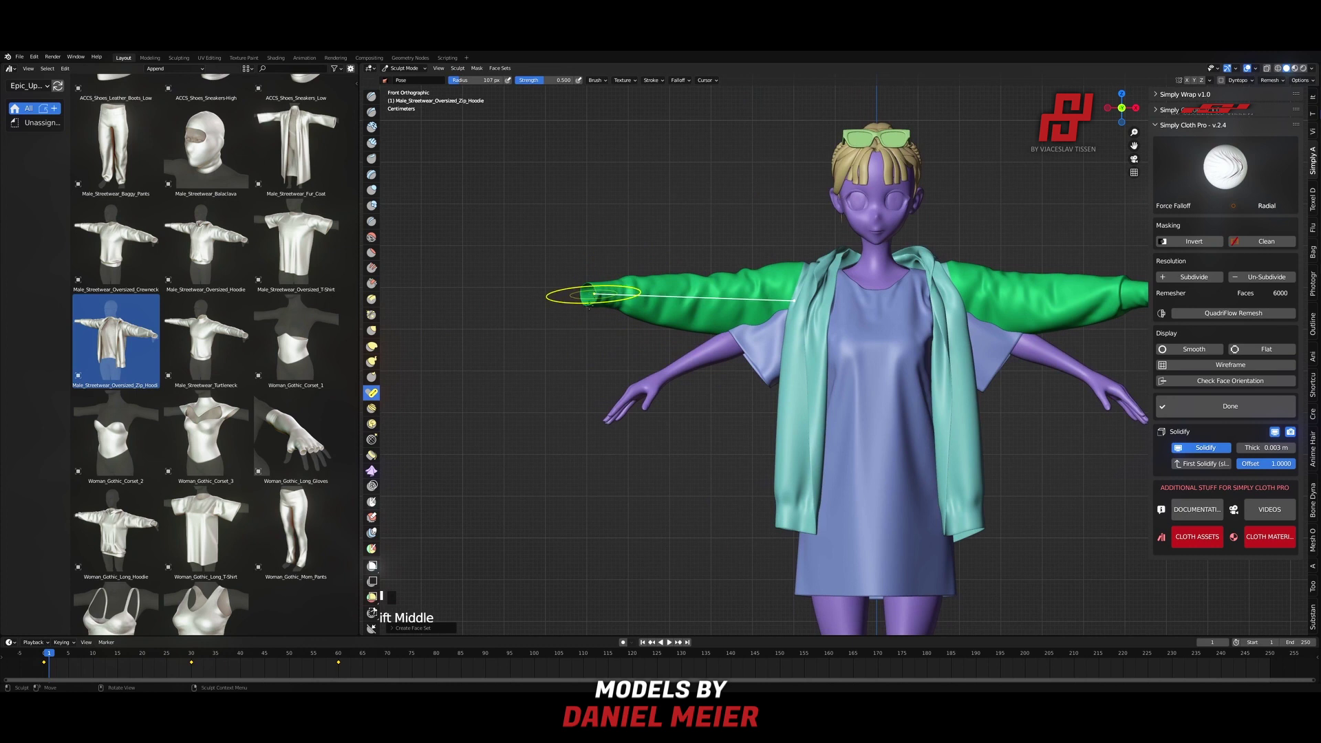
drag(589, 306, 612, 412)
shift+middle_drag(1009, 345, 813, 347)
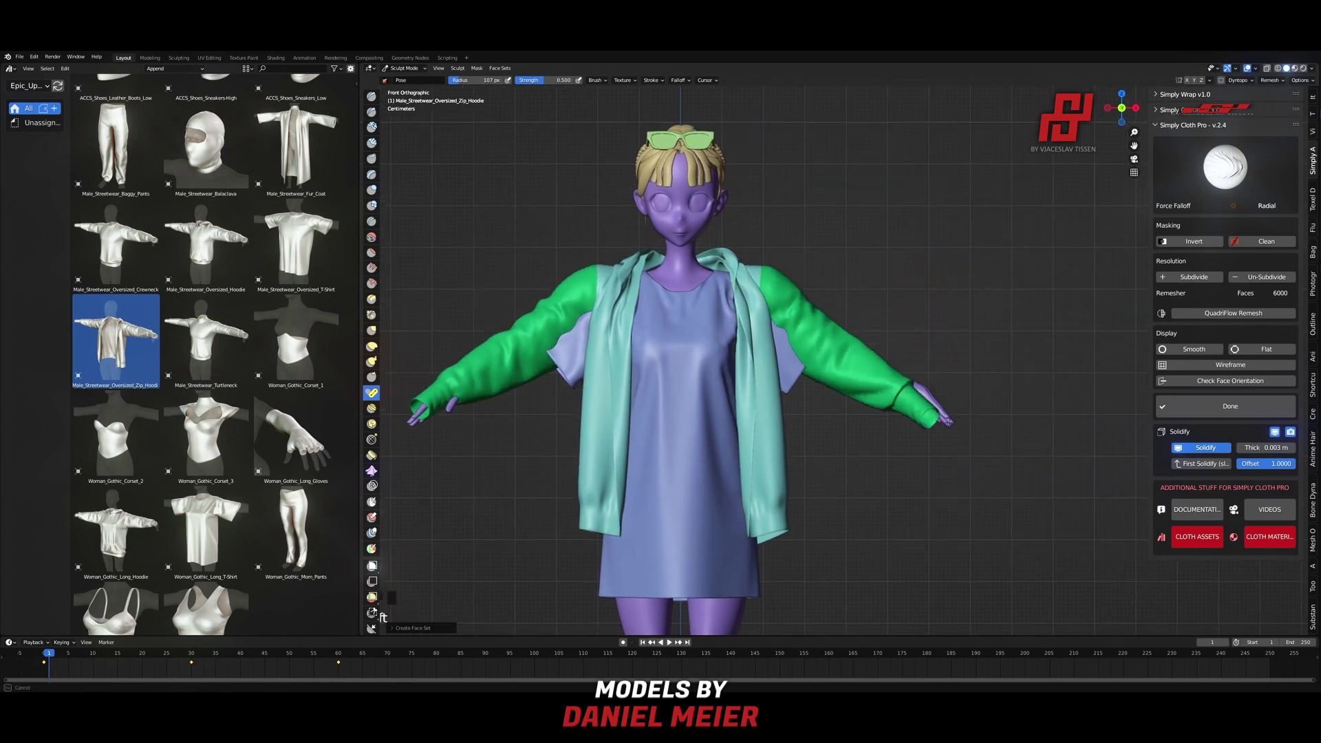
middle_drag(918, 397, 888, 399)
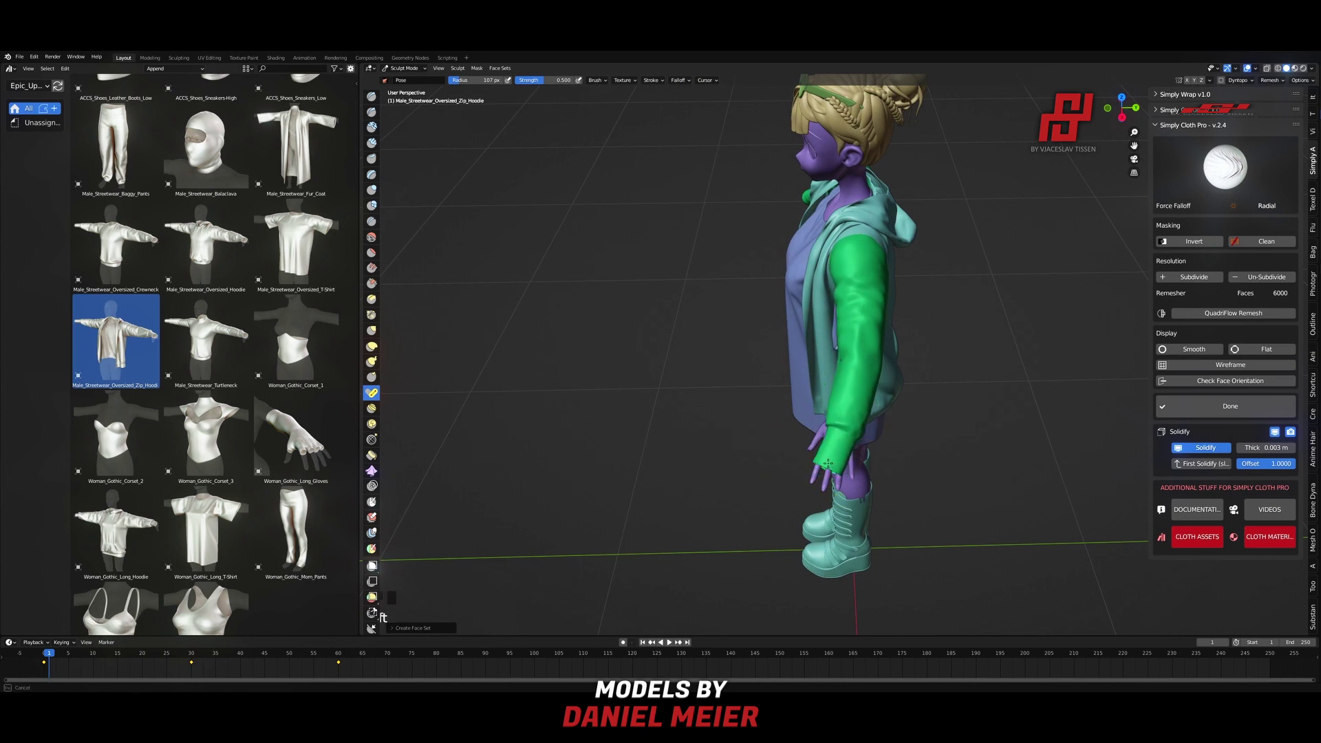
middle_drag(828, 463, 523, 523)
shift+middle_drag(825, 620, 713, 395)
Step: Refine the hoodie's sleeves and shoulders around the arms with the Elastic Deform brush, using X-ray to see the body
click(372, 346)
middle_drag(623, 395, 601, 413)
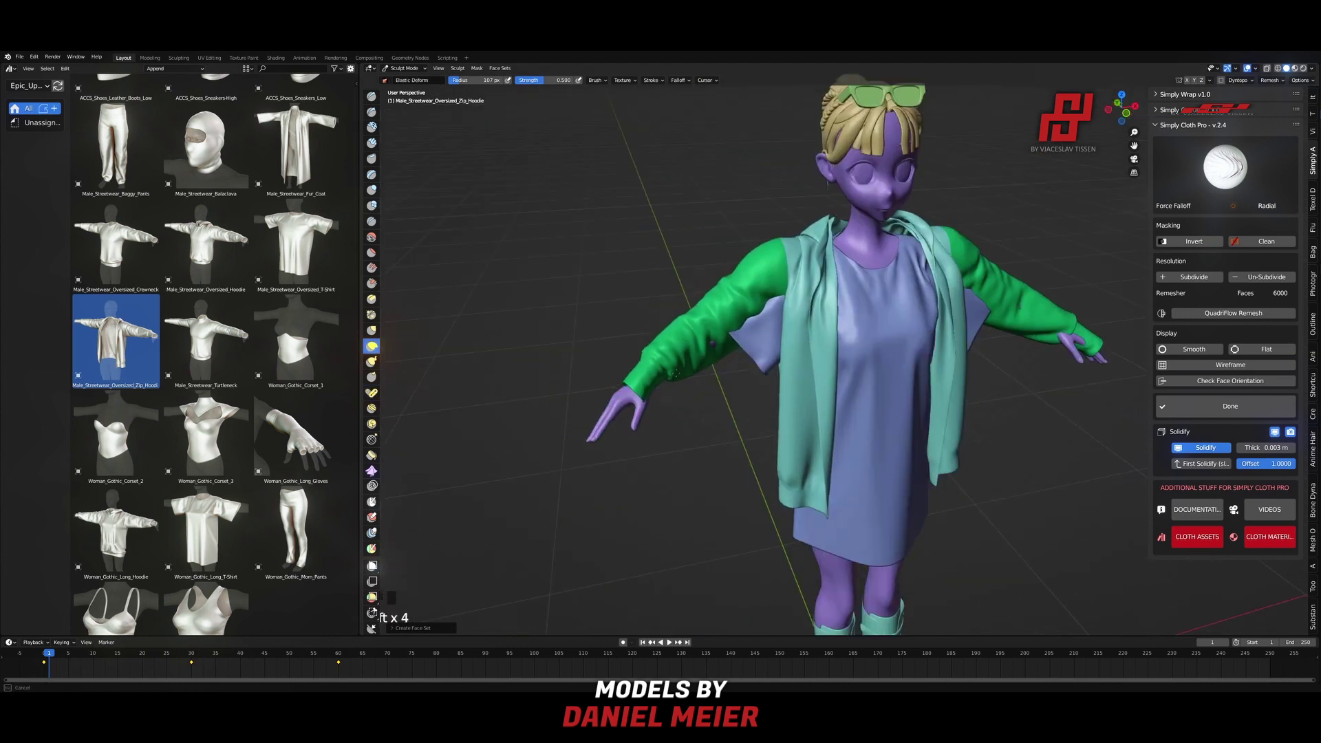
middle_drag(673, 373, 839, 266)
key(KP_1)
scroll(871, 309, up, 1)
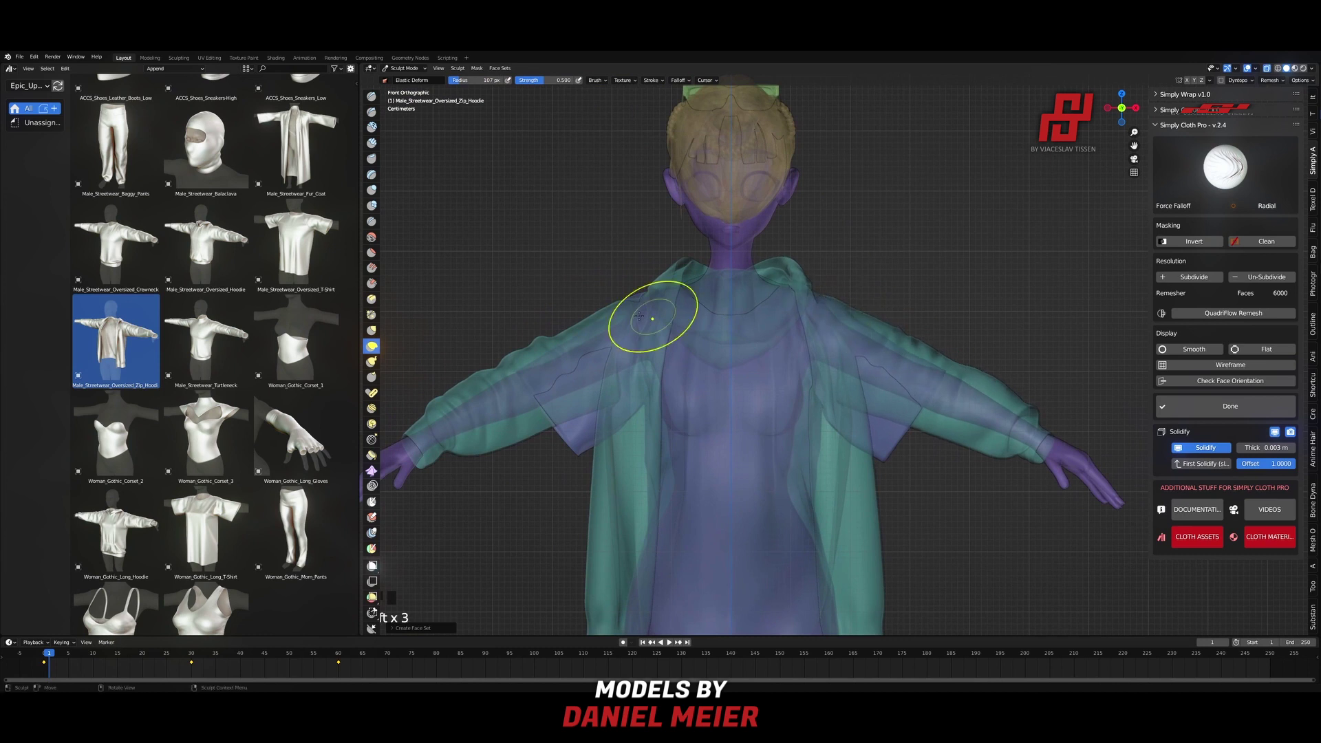
scroll(652, 319, down, 3)
shift+middle_drag(730, 310, 770, 358)
Step: Smooth and reshape the T-shirt near the armpit where it pokes through the hoodie's sleeve
key(alt+z)
scroll(944, 383, up, 4)
middle_drag(944, 383, 853, 351)
shift+drag(853, 351, 856, 357)
middle_drag(855, 356, 802, 358)
drag(802, 358, 810, 357)
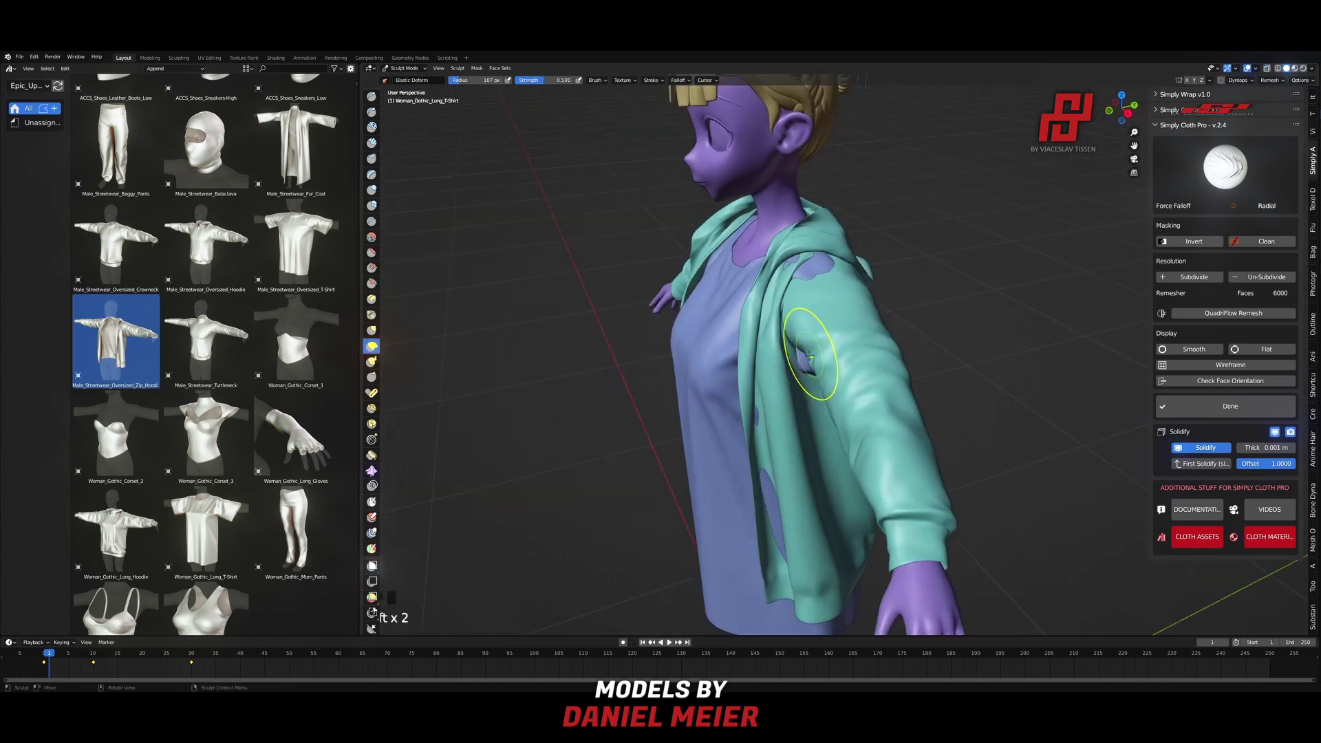
Step: Smooth the T-shirt's shoulders and sleeves so they stay underneath the hoodie
scroll(807, 272, down, 3)
middle_drag(807, 272, 695, 283)
shift+drag(696, 282, 709, 292)
mouse_move(791, 309)
middle_down()
mouse_move(709, 234)
mouse_move(723, 302)
middle_up()
shift+drag(723, 303, 736, 289)
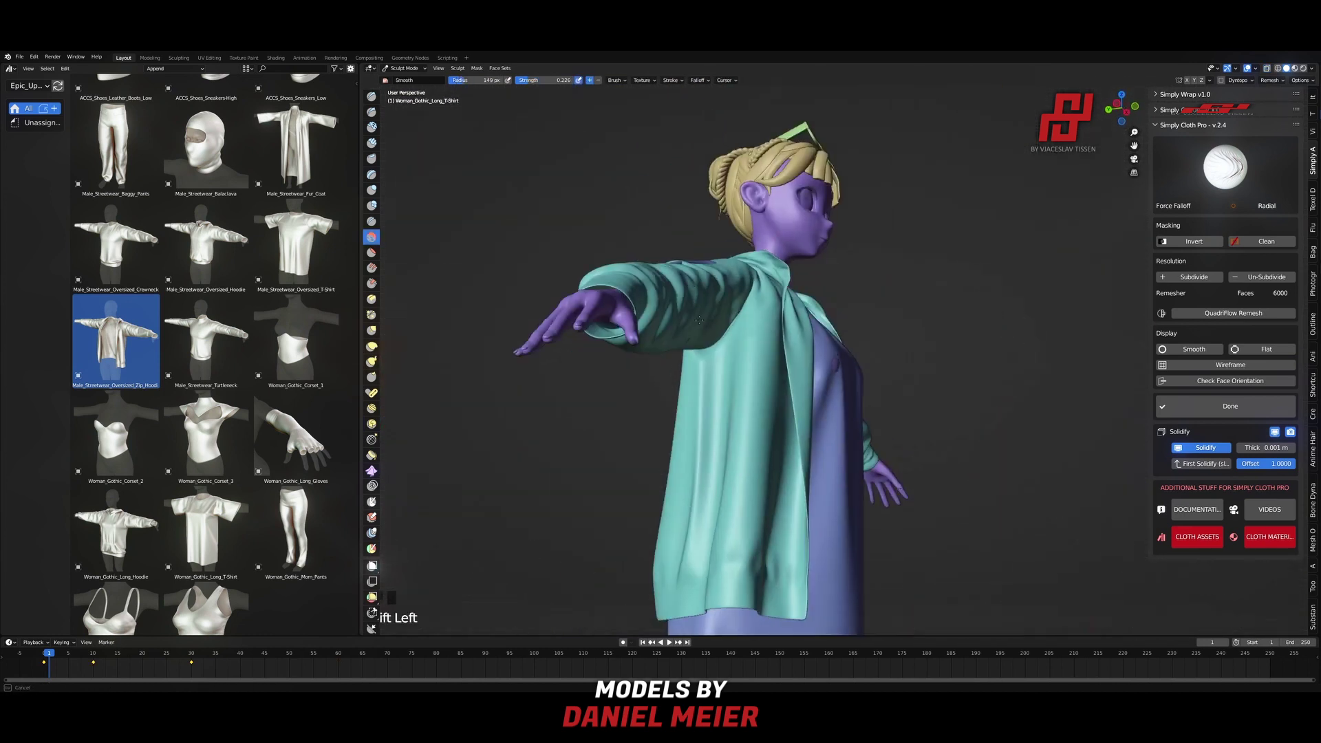
middle_drag(792, 207, 740, 238)
shift+drag(740, 237, 732, 223)
middle_drag(732, 223, 812, 206)
scroll(812, 206, up, 3)
Step: Sculpt the lower front panels of the hoodie with Elastic Deform in front and perspective views
key(KP_1)
scroll(854, 303, down, 2)
shift+middle_drag(854, 303, 913, 393)
middle_drag(898, 428, 823, 422)
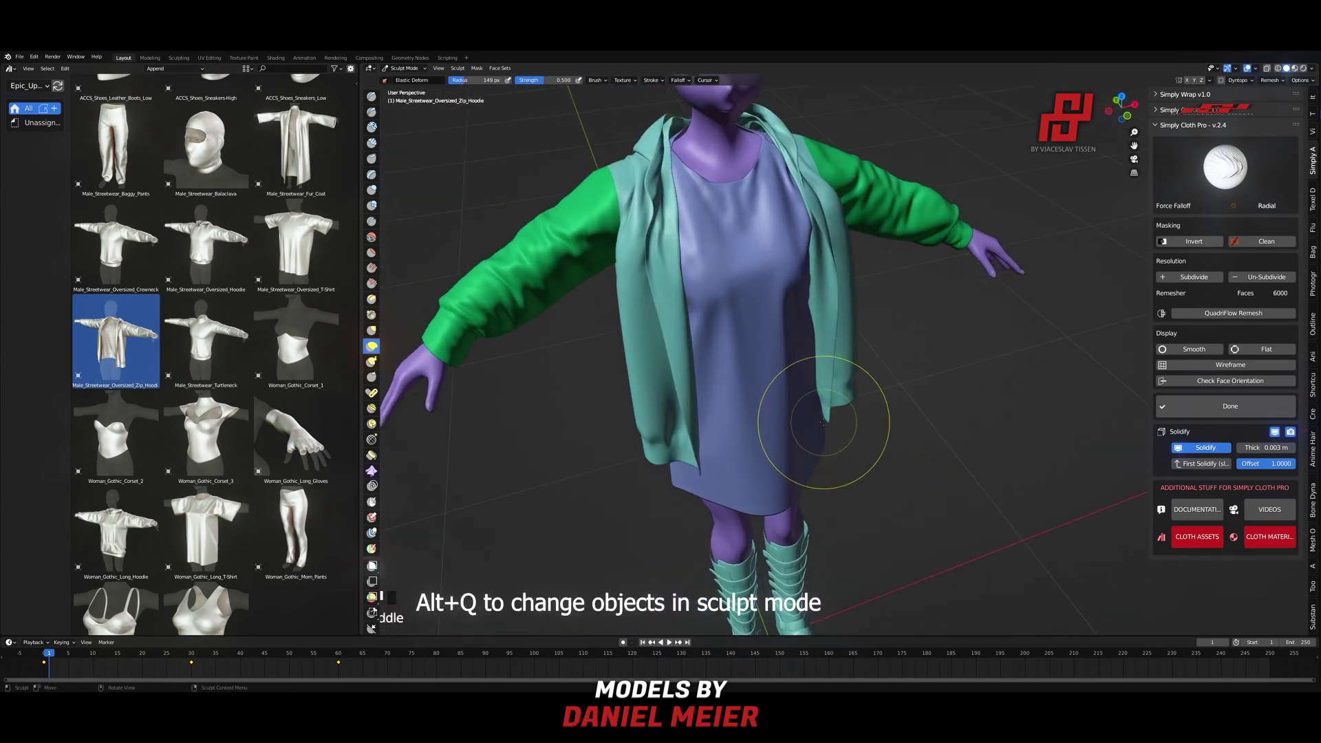
key(KP_1)
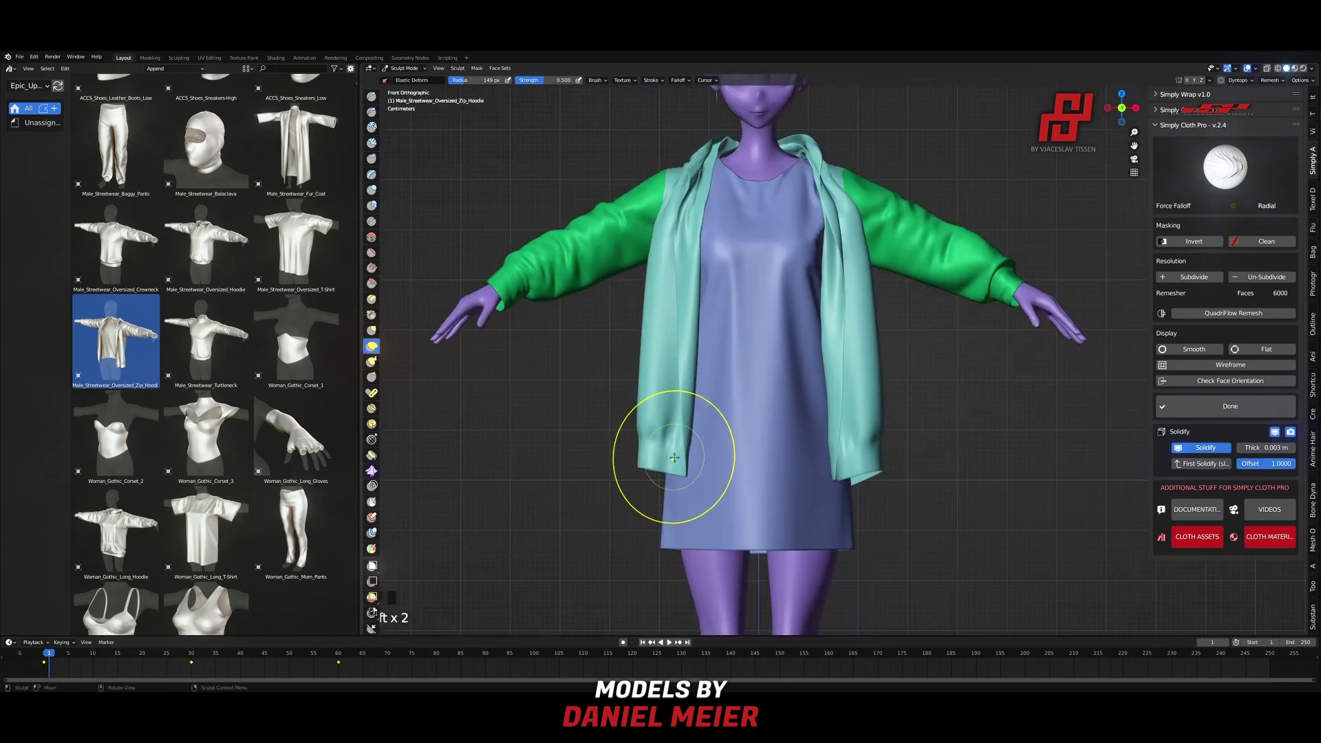
mouse_move(675, 457)
middle_down()
mouse_move(761, 354)
mouse_move(858, 353)
mouse_move(620, 445)
mouse_move(784, 369)
middle_up()
Step: Refine the hoodie's lower front edges with a resized Elastic Deform brush, switching between the T-shirt and the hoodie
key(alt+q)
scroll(784, 368, up, 5)
scroll(762, 313, down, 1)
shift+middle_drag(785, 206, 746, 368)
scroll(763, 314, down, 4)
key(alt+q)
key(KP_1)
middle_drag(846, 310, 785, 343)
key(f)
click(790, 299)
key(KP_1)
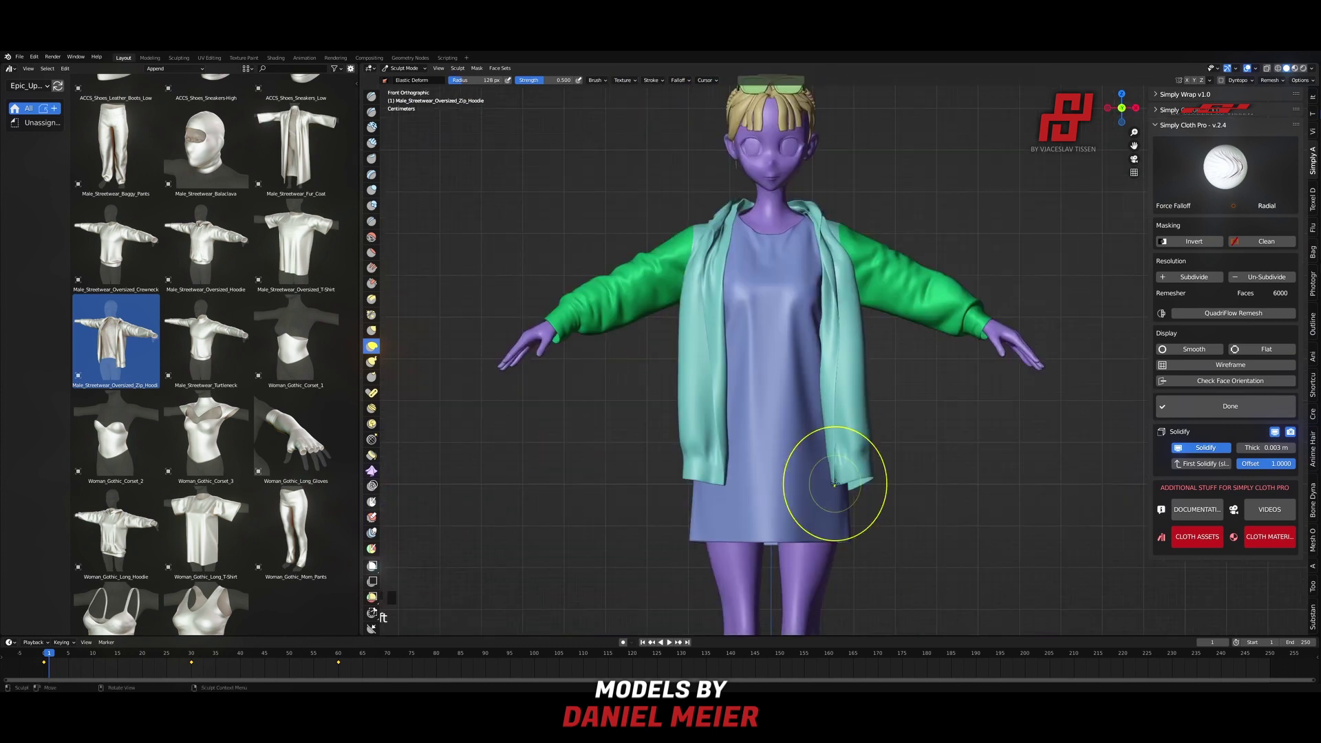
Step: Tuck the T-shirt's back underneath the hoodie with Elastic Deform where it pokes through, and finish sculpting
middle_drag(816, 372, 757, 413)
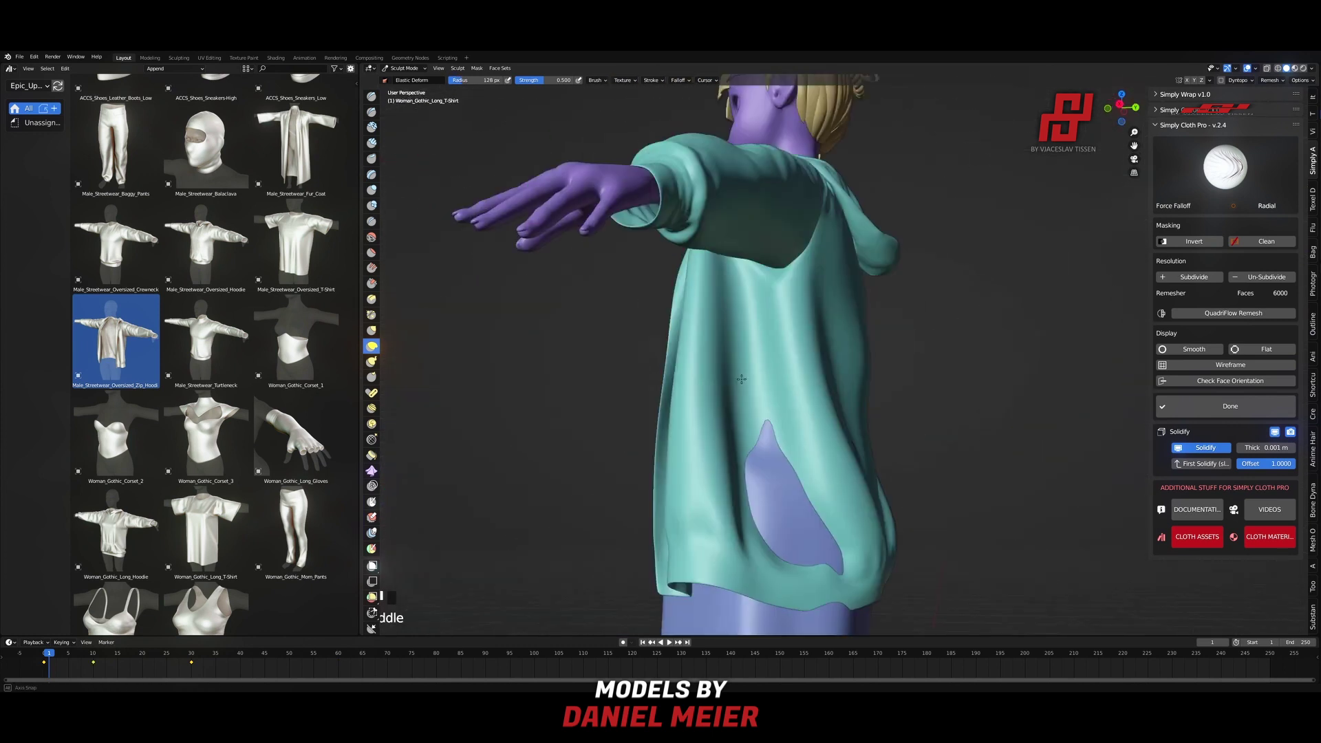
middle_drag(743, 378, 923, 378)
key(alt+q)
middle_drag(826, 330, 710, 291)
key(alt+q)
key(alt+q)
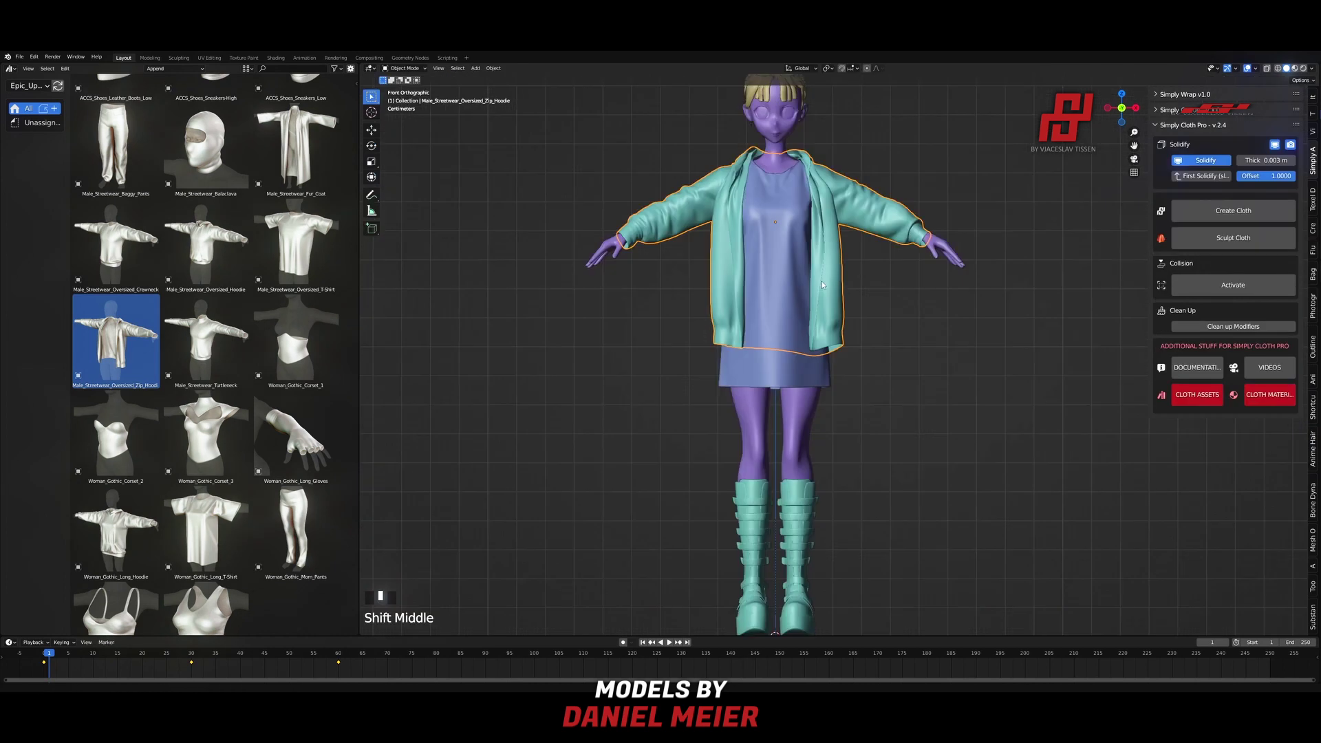
Step: Add the ACCS_Jewelry_Necklace_Pearls asset, clear its location and inspect its placement at the neck from the side
shift+middle_drag(879, 307, 850, 327)
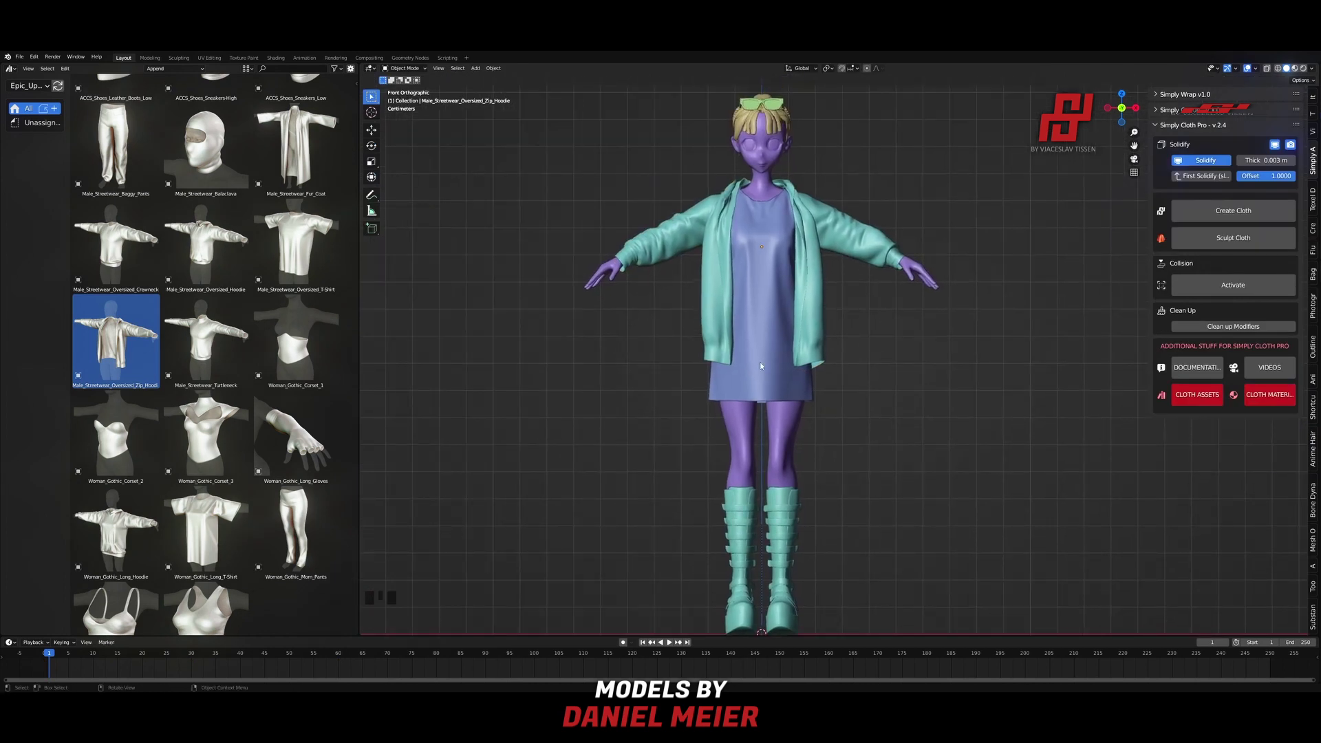
scroll(225, 414, up, 20)
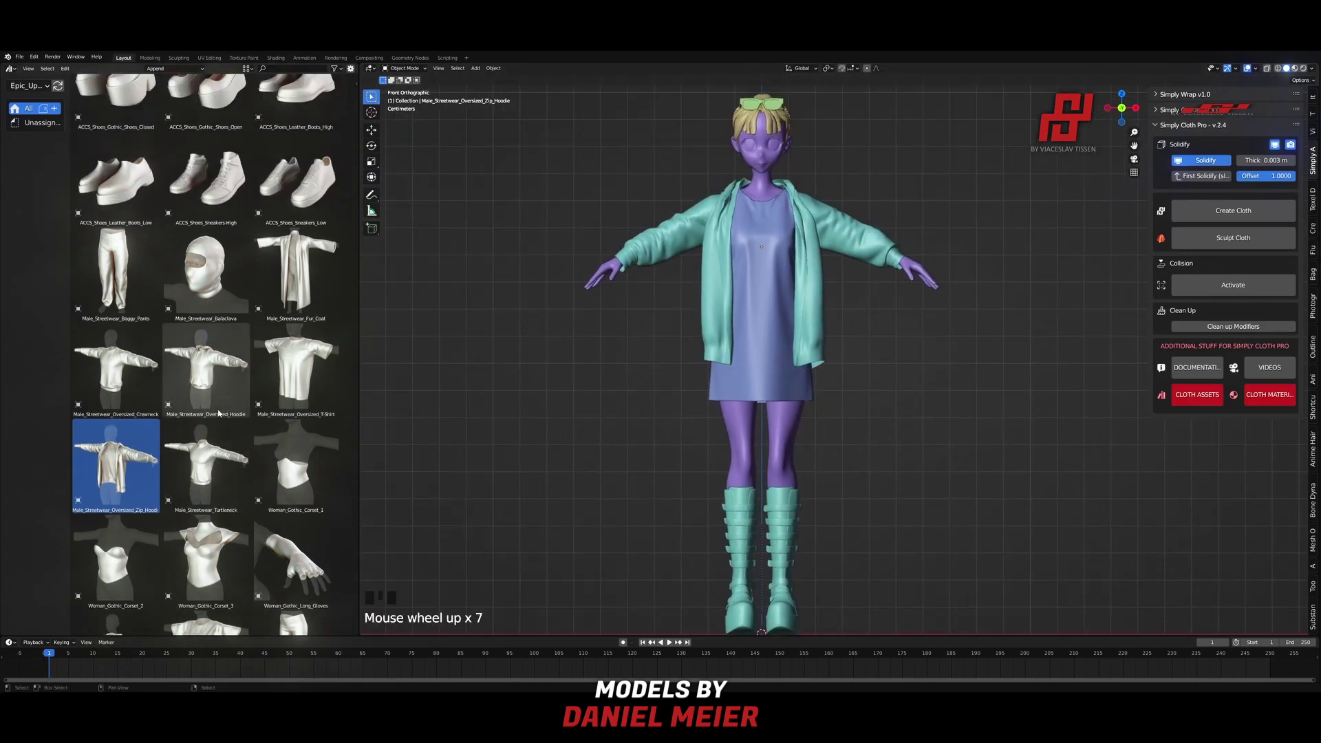
scroll(233, 380, down, 3)
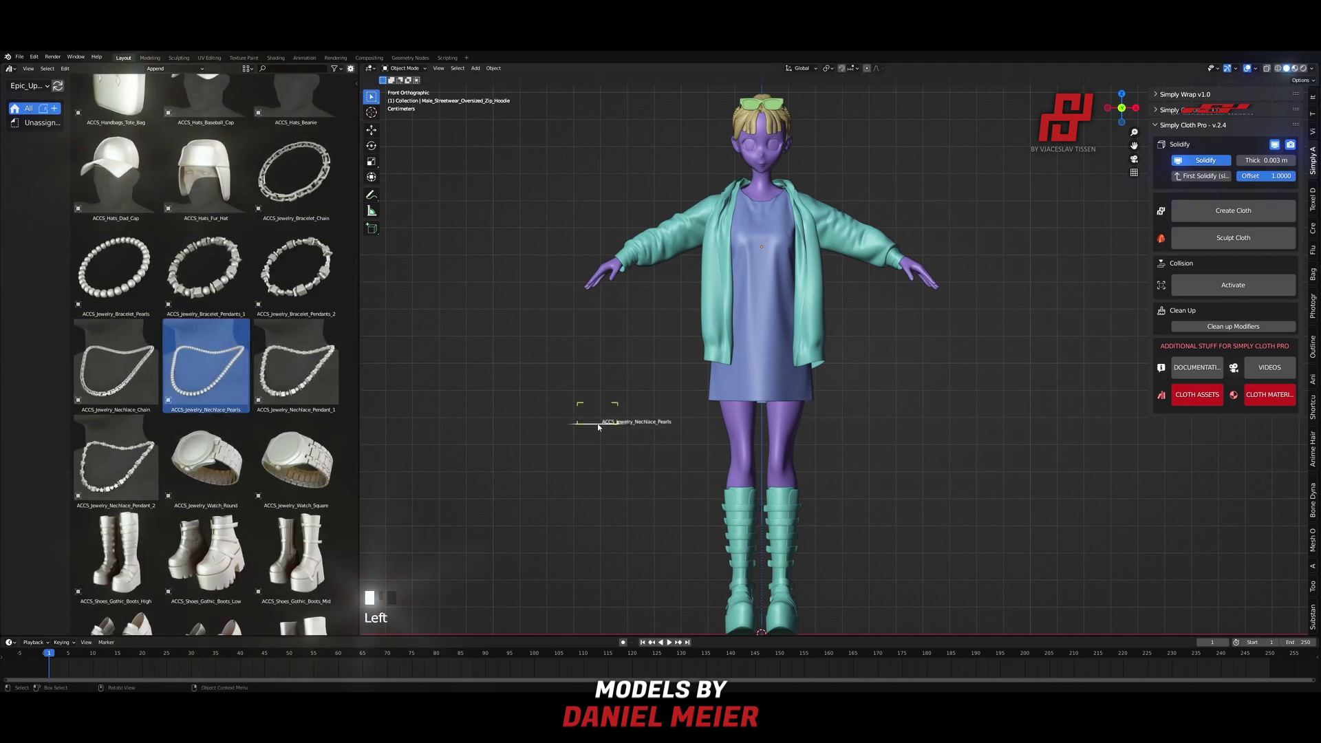
drag(598, 426, 658, 432)
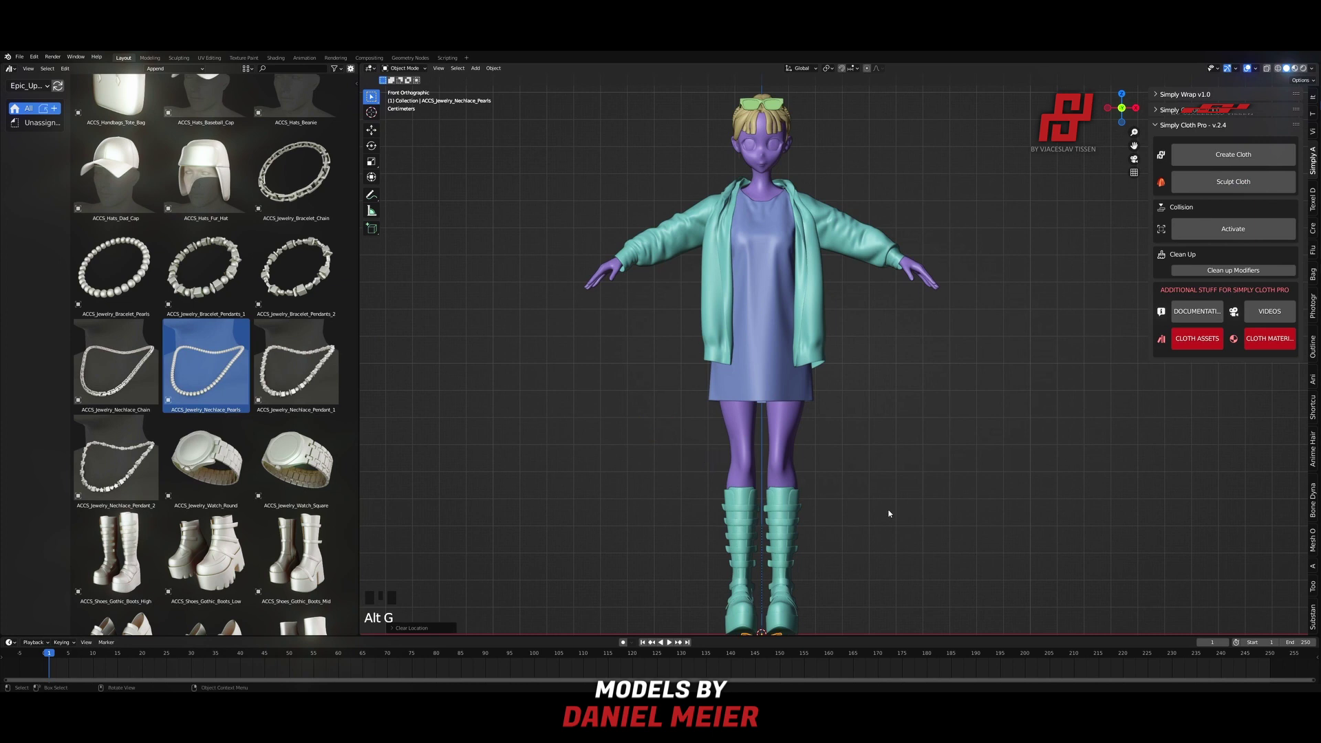
key(KP_Decimal)
key(KP_3)
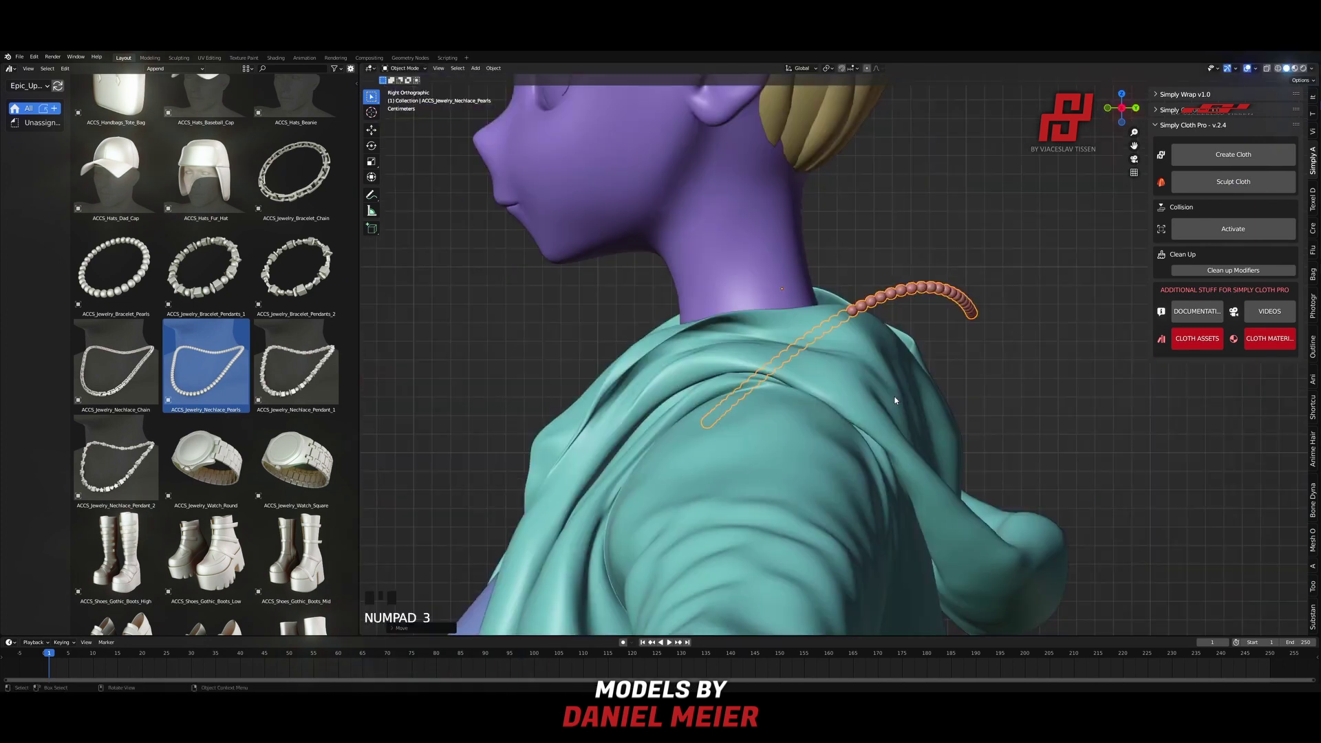
Step: Scale the pearl necklace down to fit the neck and shift it along the Y axis around the throat
middle_drag(770, 429, 1021, 421)
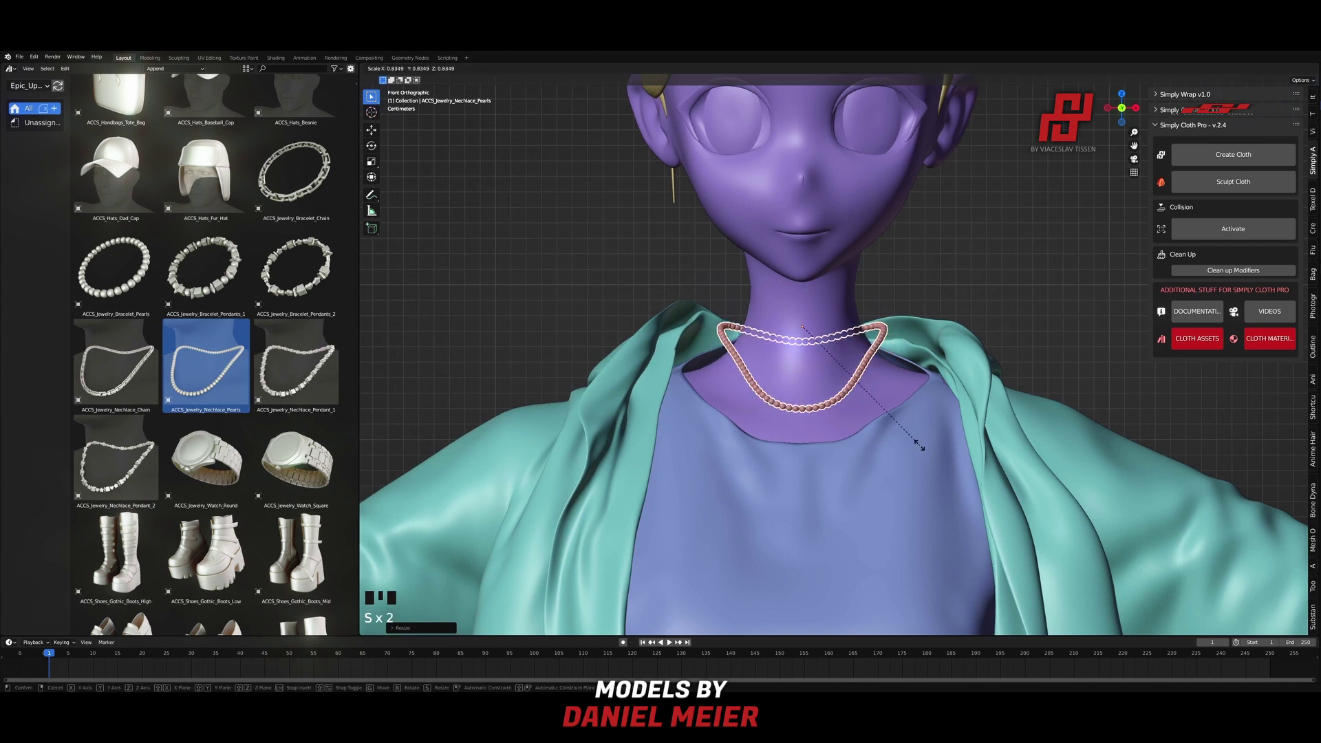
middle_drag(898, 435, 991, 389)
key(g)
key(y)
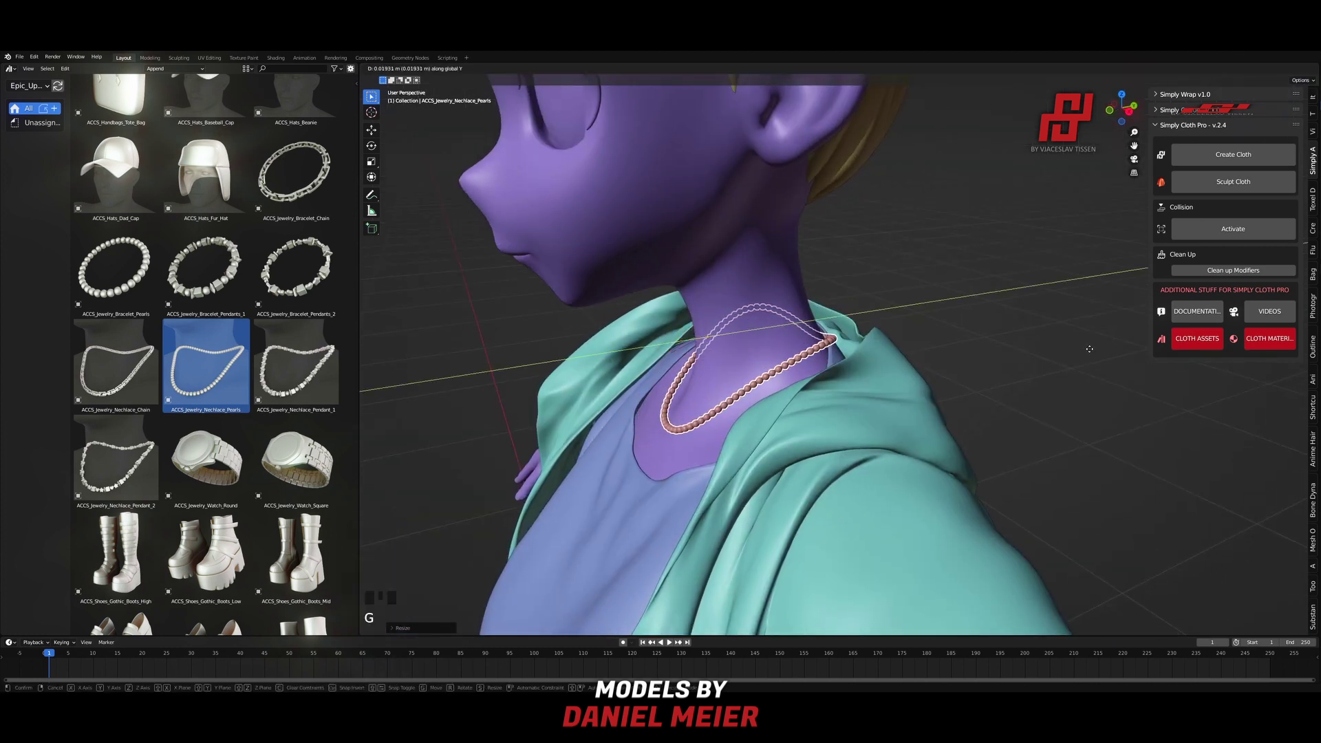
middle_drag(1082, 331, 846, 331)
scroll(846, 330, up, 3)
shift+middle_drag(846, 330, 905, 350)
Step: Edit the pearl necklace's curve, using X-ray and proportional editing to shape its control points around the neck
click(791, 395)
key(Tab)
scroll(771, 392, up, 1)
key(q)
click(744, 392)
middle_drag(1031, 334, 1084, 292)
drag(1081, 286, 965, 304)
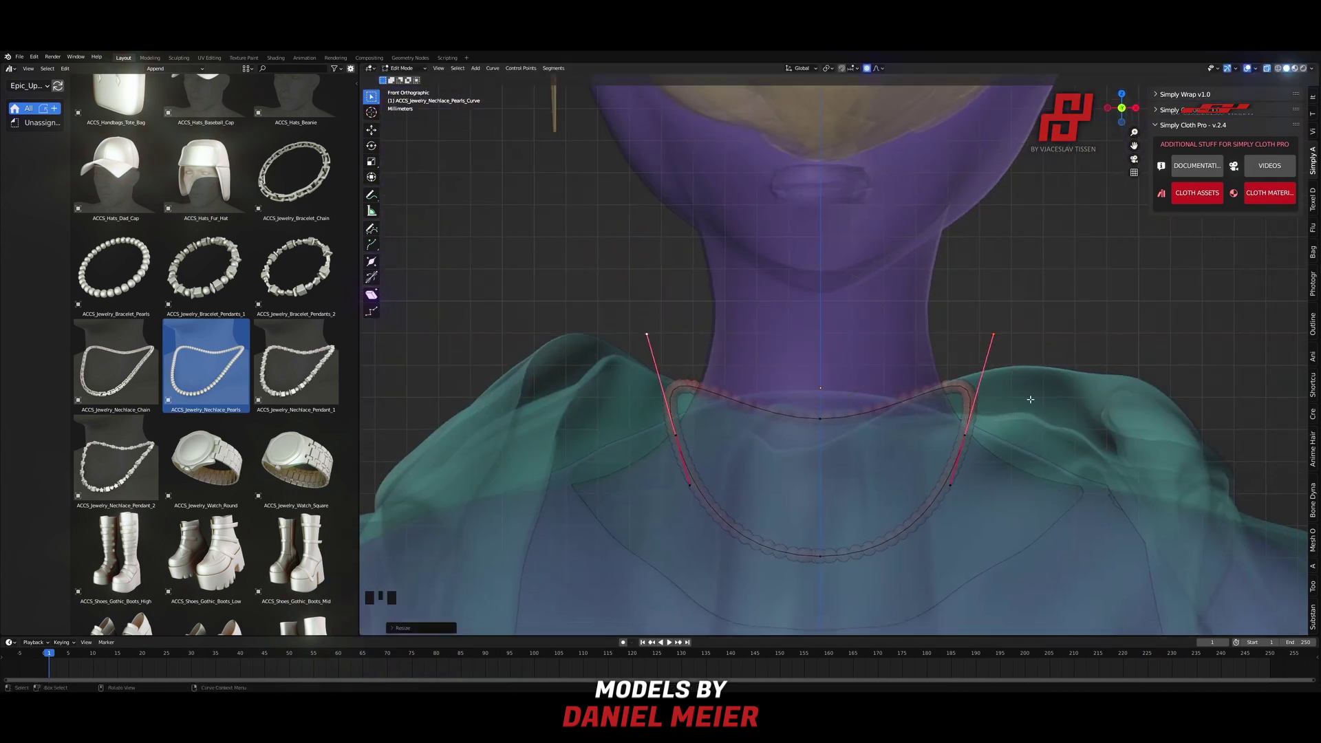
click(979, 388)
middle_drag(979, 388, 799, 412)
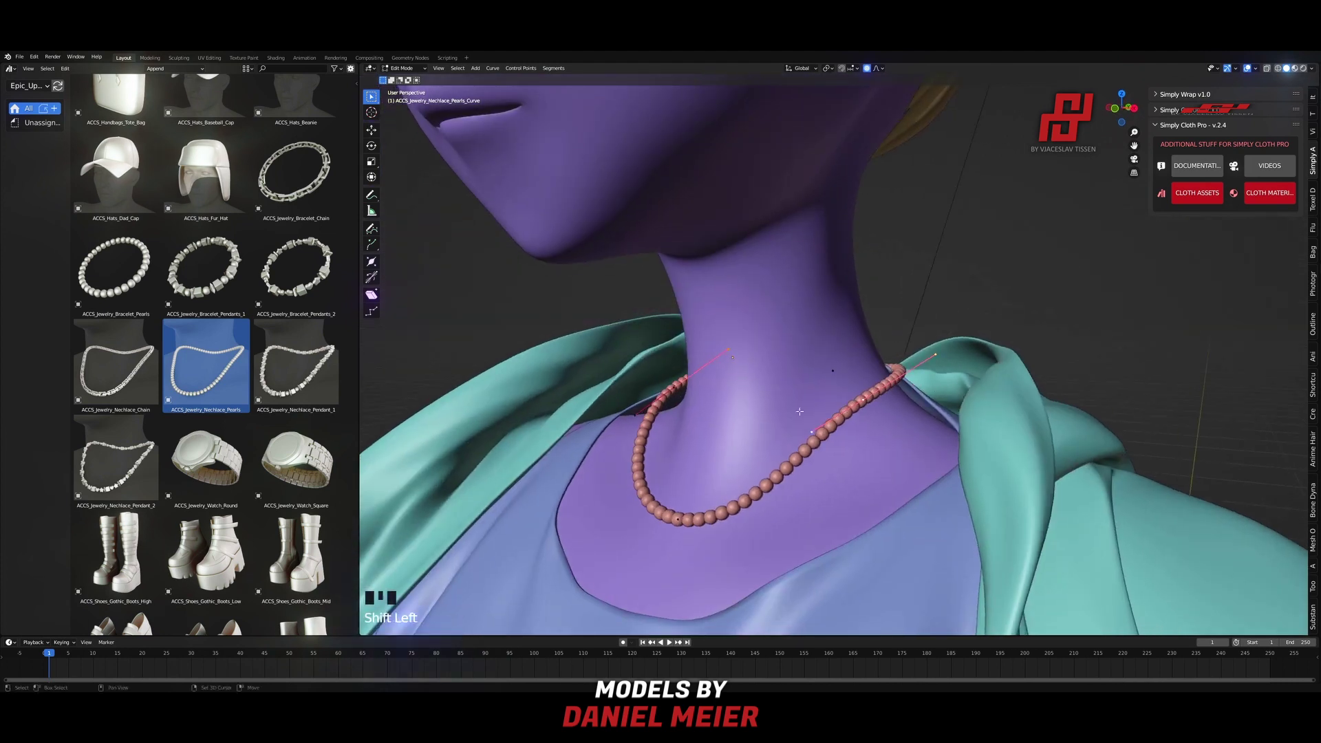
Step: Widen the necklace curve along the X axis with proportional editing and return to Object Mode
click(974, 578)
middle_drag(974, 578, 916, 481)
shift+middle_drag(915, 481, 873, 426)
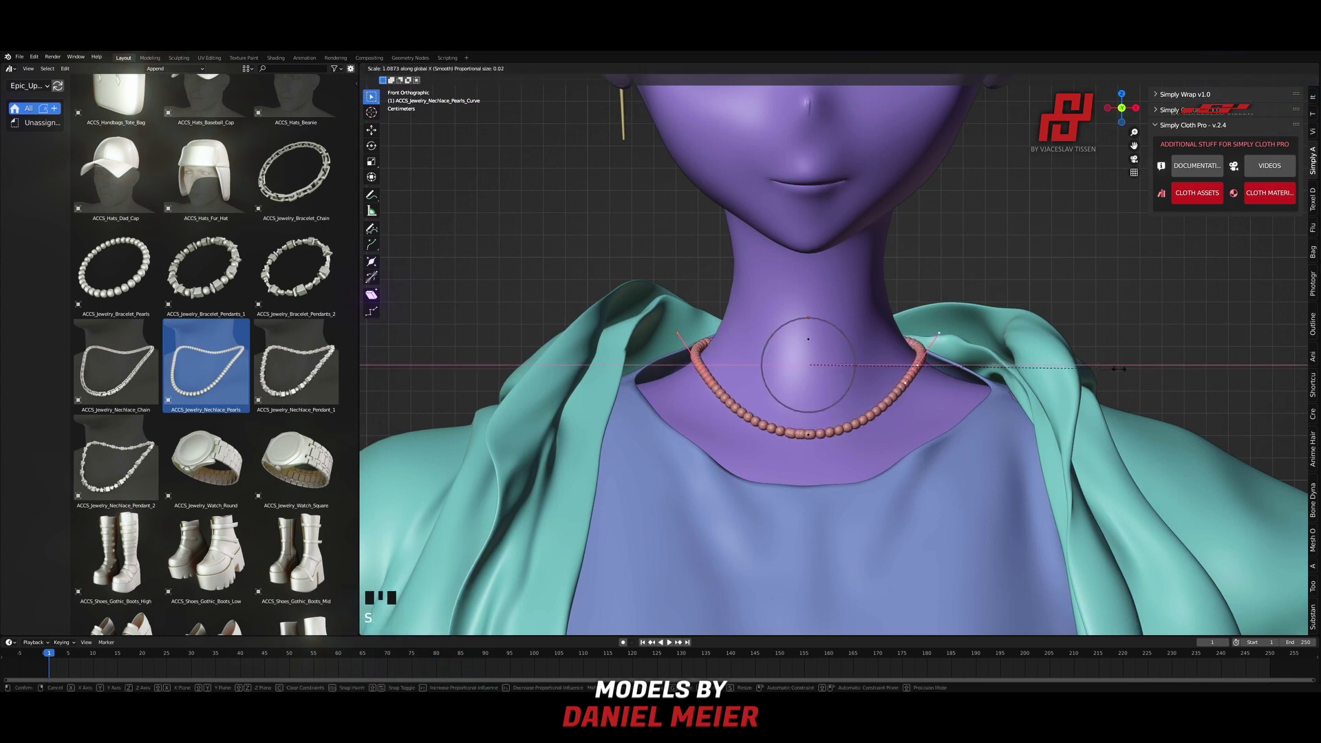
click(1097, 370)
key(Tab)
Step: Sculpt the T-shirt's collar at the back of the neck to sit properly beneath the necklace and hoodie
scroll(1098, 370, down, 2)
mouse_move(959, 401)
middle_down()
mouse_move(812, 385)
mouse_move(791, 420)
middle_up()
click(850, 342)
key(ctrl+Tab)
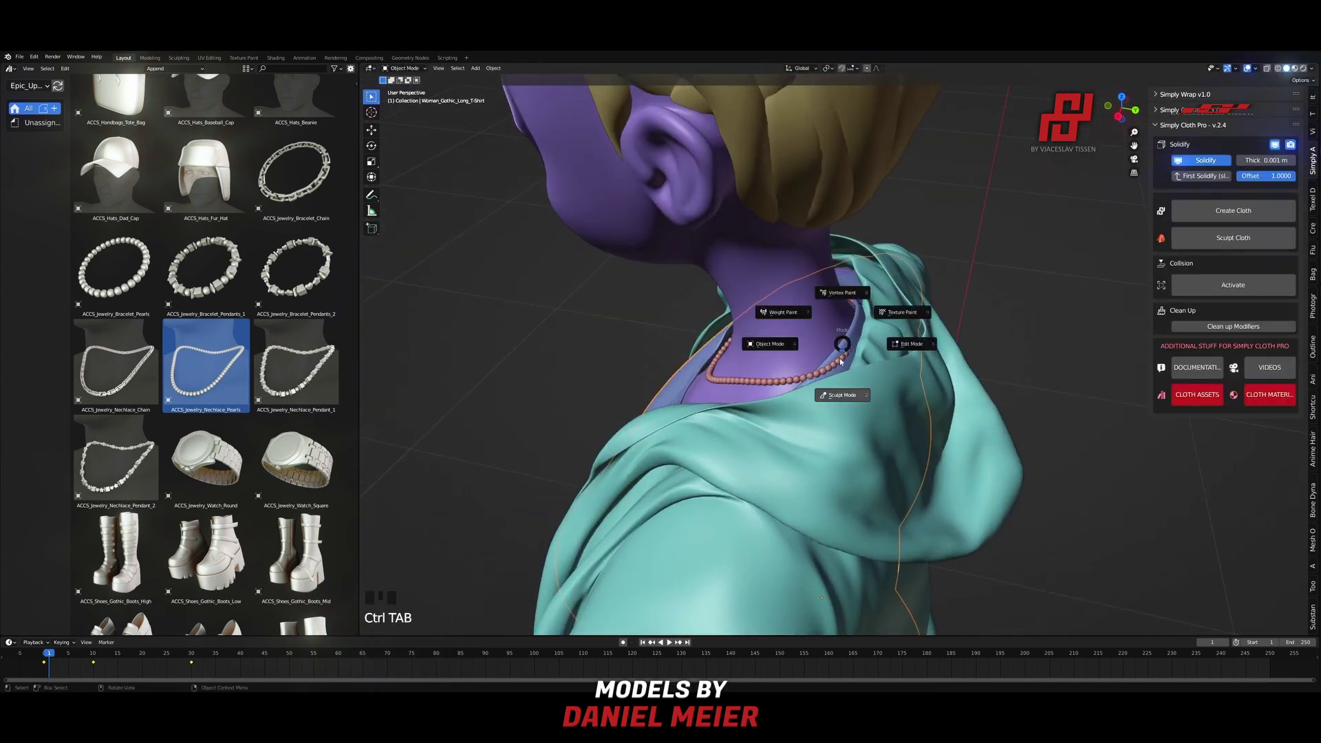
click(841, 395)
mouse_move(848, 351)
middle_down()
mouse_move(885, 363)
mouse_move(716, 296)
mouse_move(631, 360)
middle_up()
key(ctrl+Tab)
Step: Add the ACCS_Jewelry_Bracelet_Pendants_2 asset, then move and rotate it onto the wrist beside the hoodie's cuff
scroll(835, 360, down, 3)
scroll(716, 296, up, 4)
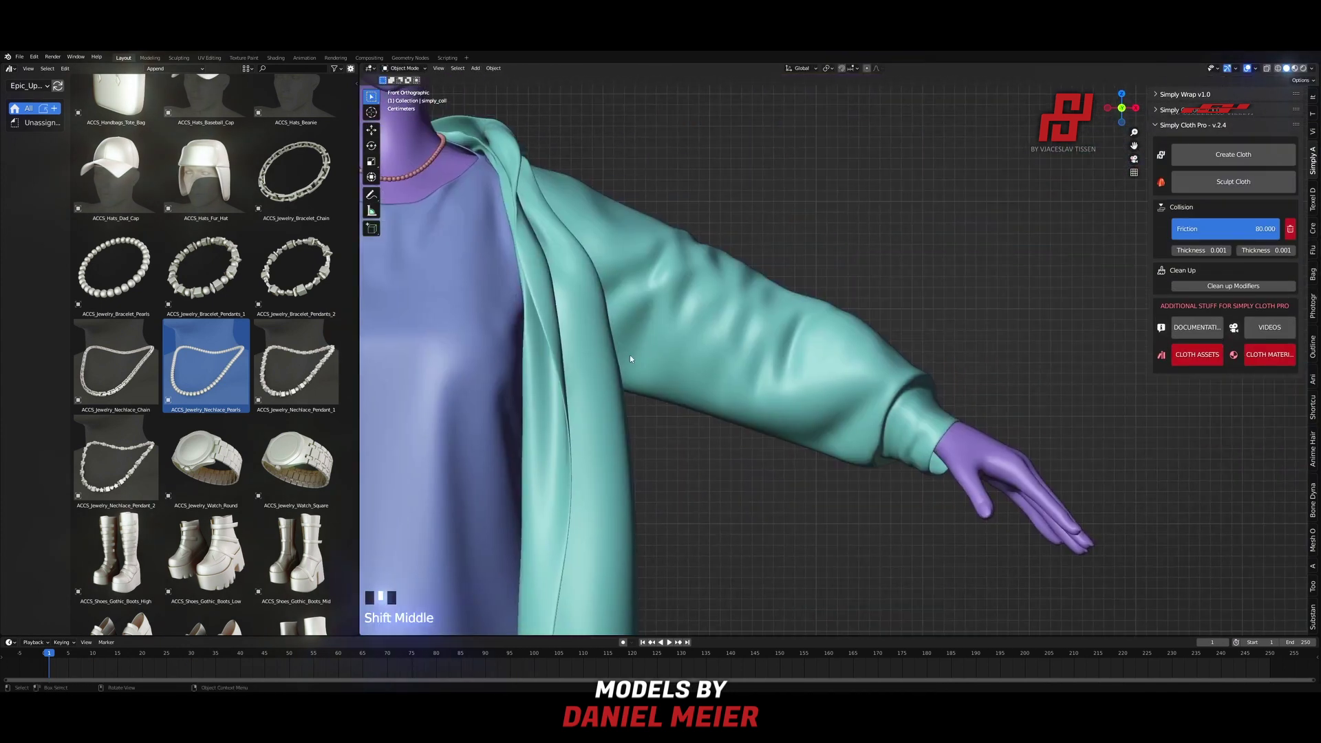
scroll(296, 310, up, 1)
drag(295, 303, 929, 441)
key(g)
mouse_move(929, 440)
middle_down()
mouse_move(943, 392)
mouse_move(785, 377)
mouse_move(803, 426)
mouse_move(872, 519)
mouse_move(744, 433)
middle_up()
key(r)
click(943, 392)
key(g)
click(803, 426)
Step: Reshape the hoodie's cuff around the bracelet with a resized Elastic Deform brush
click(722, 399)
key(ctrl+Tab)
click(722, 448)
drag(724, 392, 722, 386)
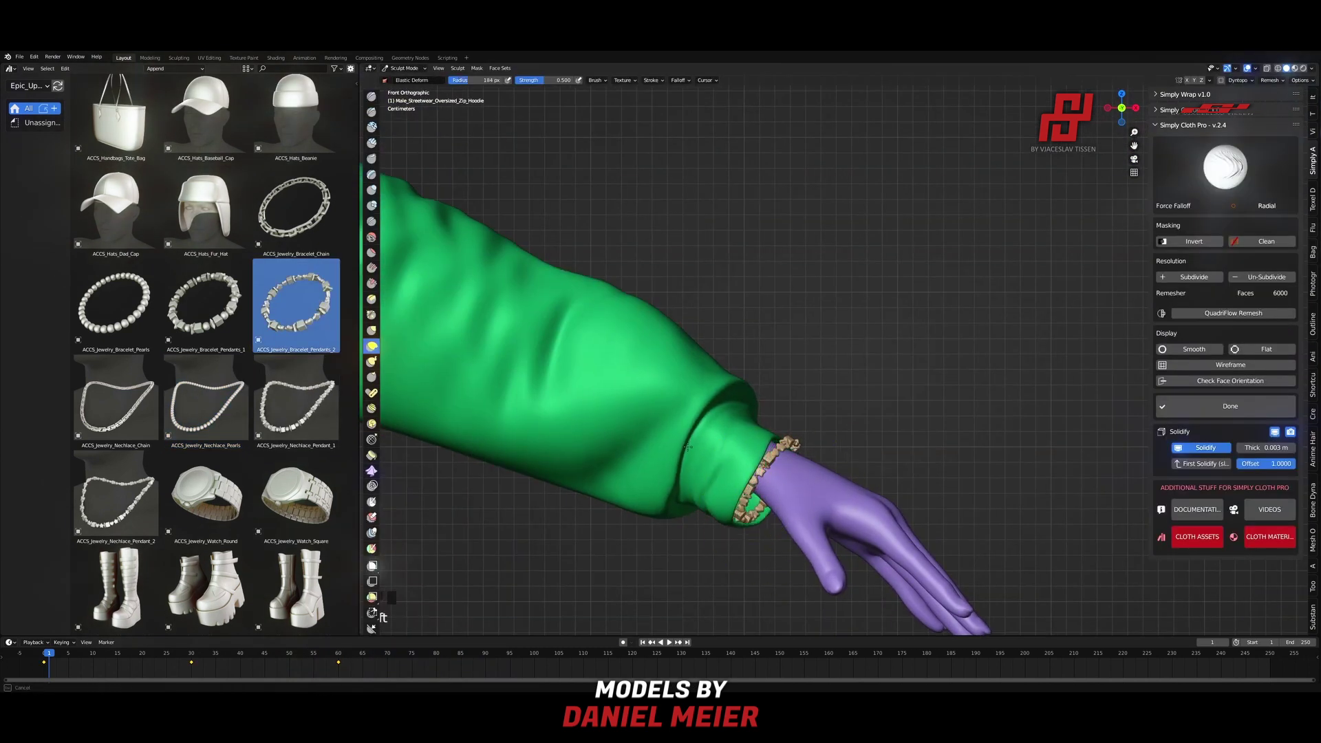
drag(688, 447, 678, 441)
middle_drag(677, 440, 814, 349)
drag(814, 348, 826, 330)
key(f)
click(771, 330)
mouse_move(770, 330)
middle_down()
mouse_move(835, 378)
mouse_move(958, 406)
middle_up()
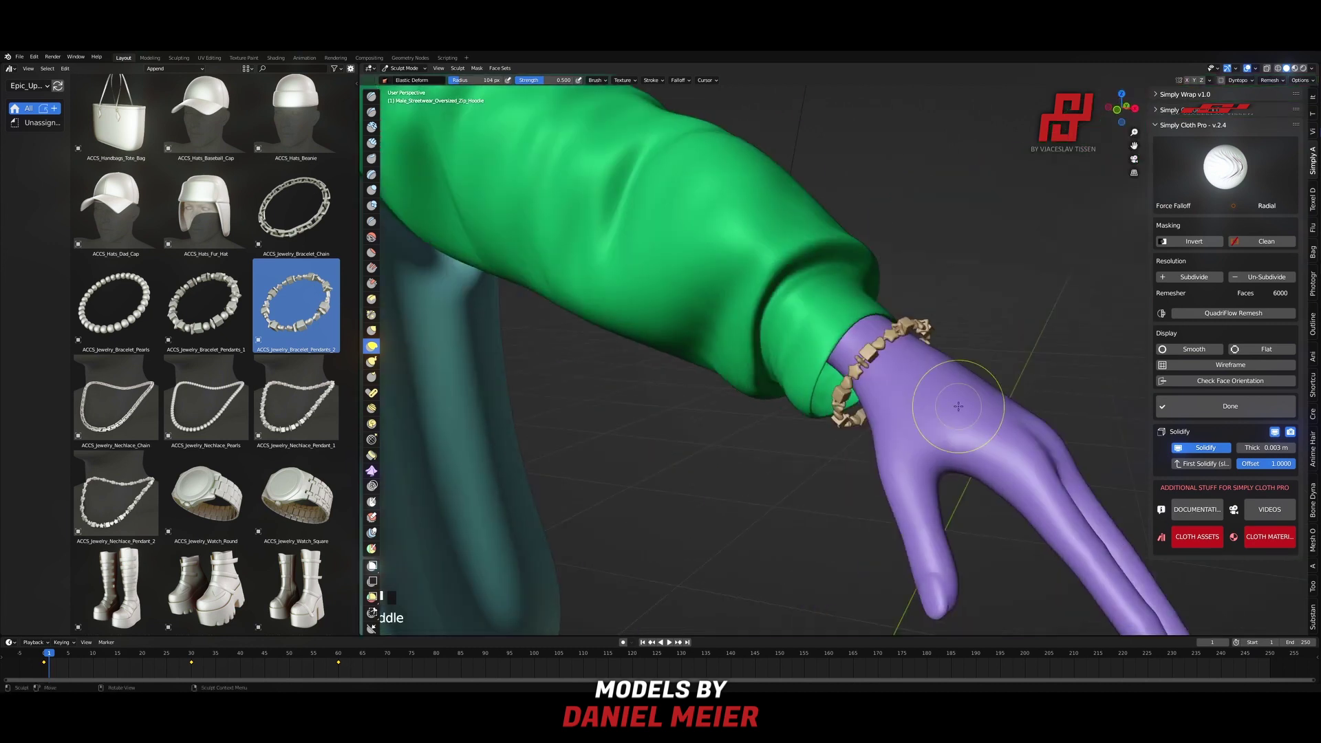
Step: Return to Object Mode and adjust the bracelet's fit around the wrist in Edit Mode
key(ctrl+Tab)
click(869, 309)
mouse_move(869, 345)
middle_down()
mouse_move(785, 385)
mouse_move(840, 464)
middle_up()
key(Tab)
scroll(840, 464, up, 3)
click(866, 396)
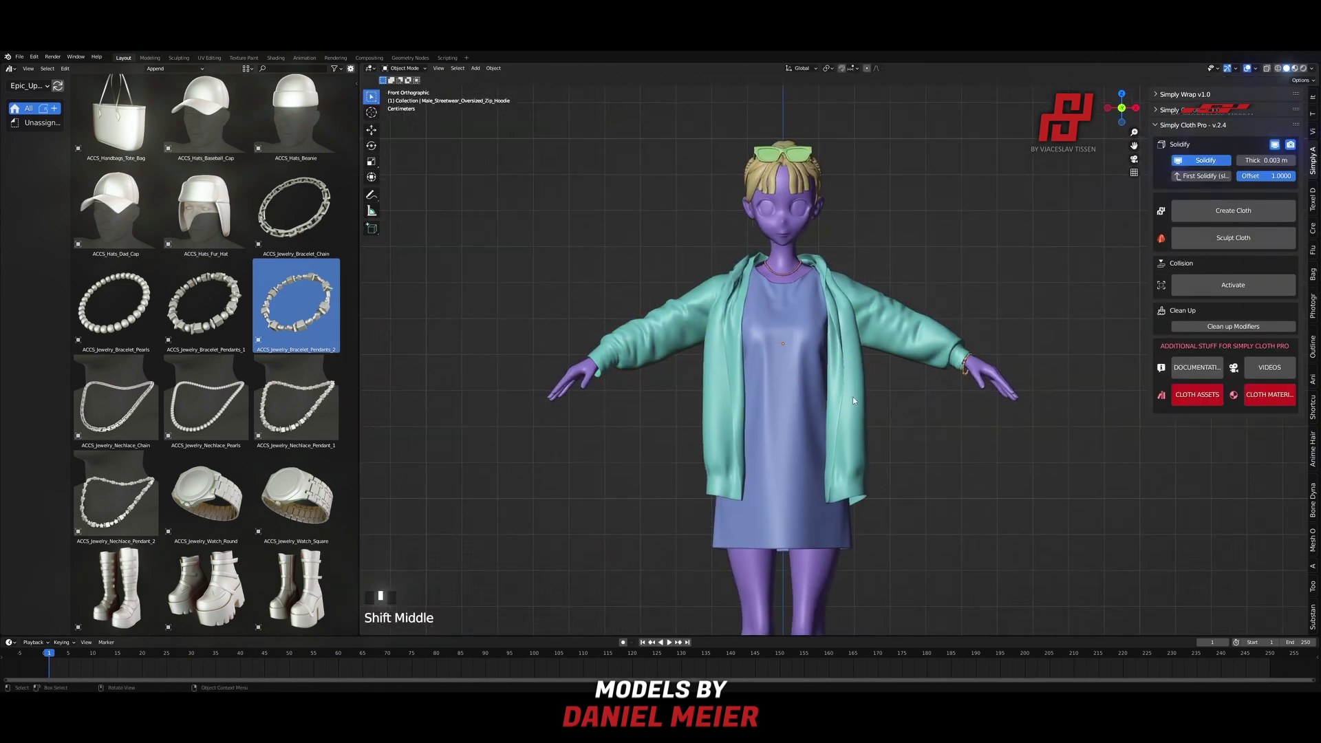
Step: Add the ACCS_Handbags_Camera Bag asset and position it across the character's body at the hip
scroll(206, 344, up, 18)
drag(206, 189, 658, 441)
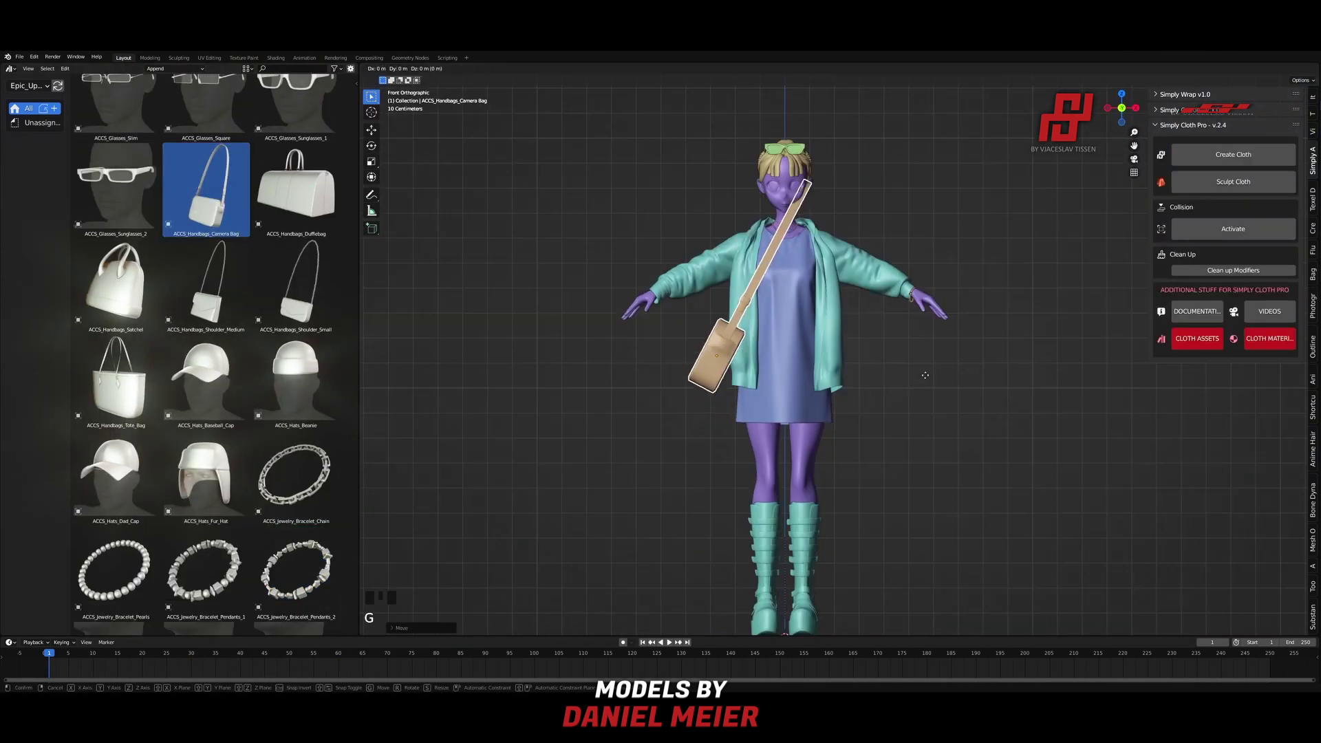
shift+middle_drag(839, 447, 764, 413)
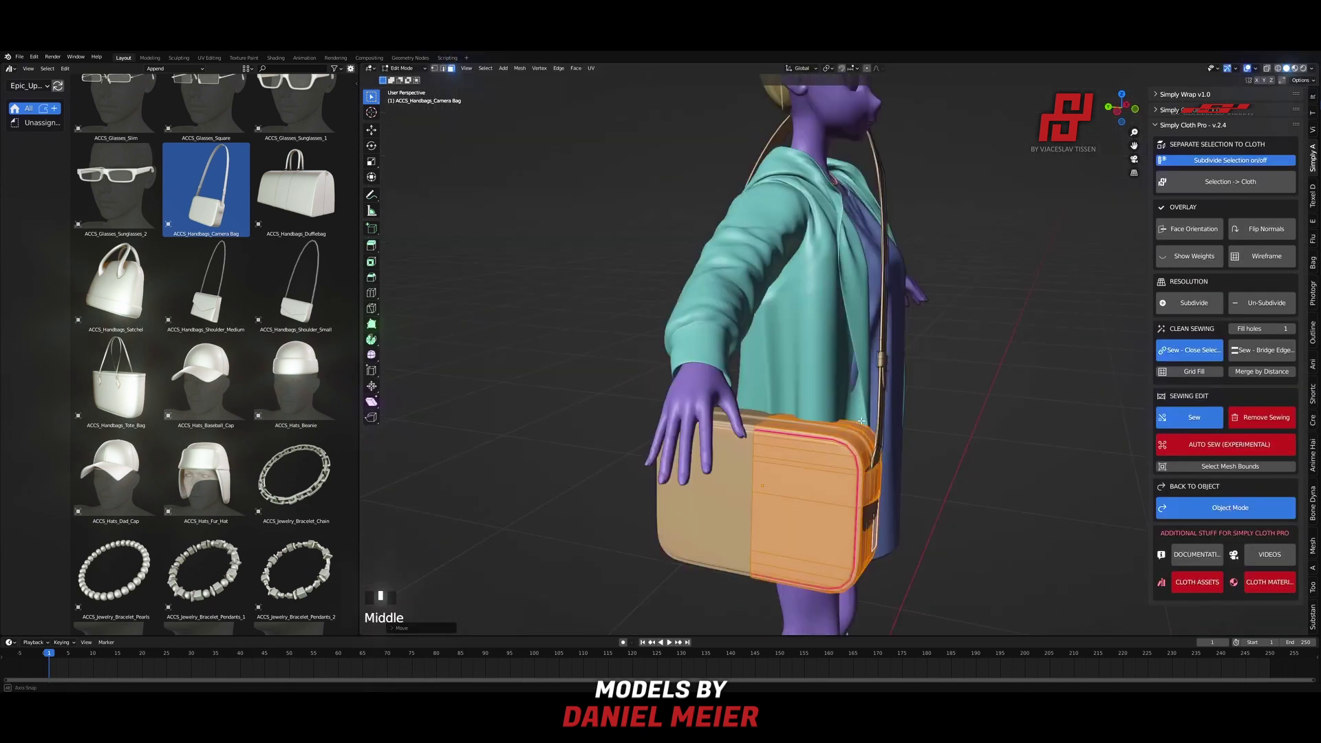
Step: Select the bag strap's upper loop and lower it onto the shoulder with proportional editing
click(850, 134)
alt+click(764, 145)
middle_drag(850, 134, 881, 146)
key(o)
key(g)
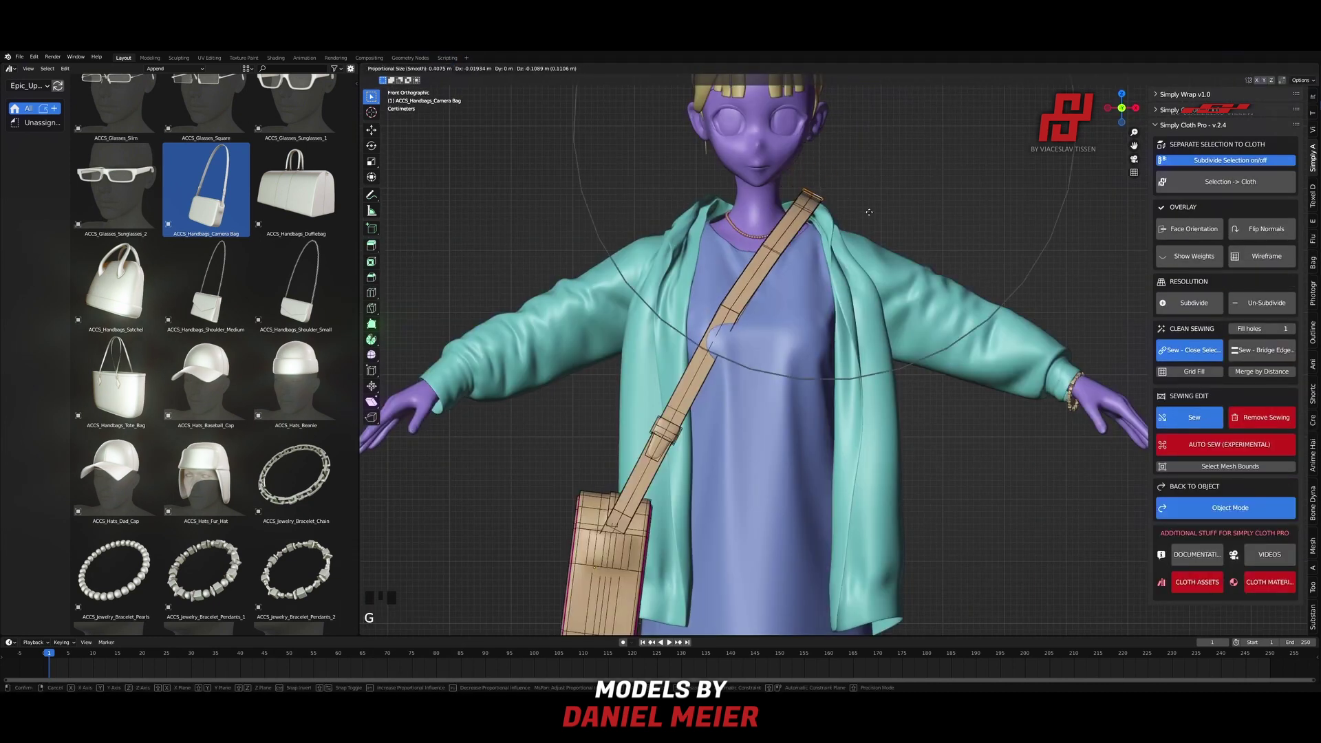
click(869, 212)
middle_drag(870, 220, 778, 275)
Step: Apply the camera bag's Mirror modifier and move part of its mesh with proportional editing
key(Tab)
scroll(778, 310, down, 3)
middle_drag(730, 324, 826, 344)
key(Tab)
middle_drag(914, 386, 826, 386)
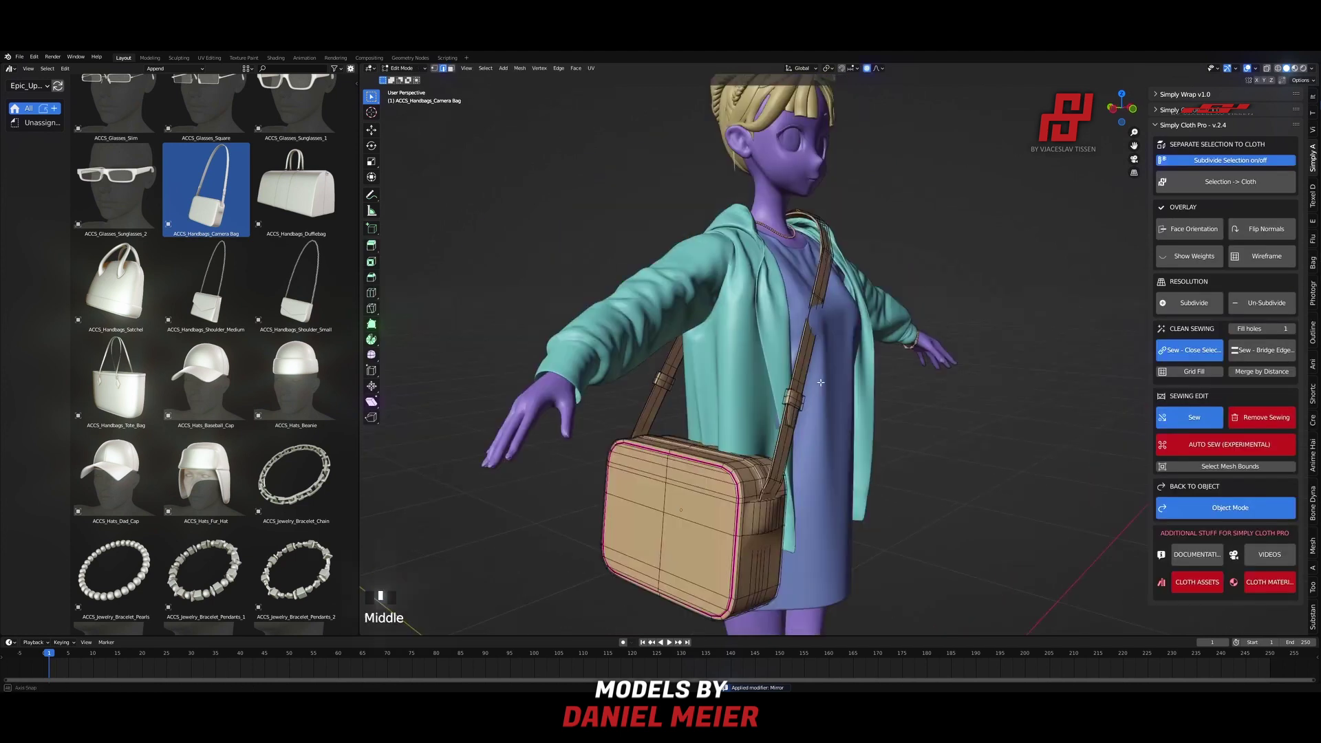
scroll(826, 323, up, 3)
key(g)
click(970, 514)
middle_drag(970, 513, 819, 481)
Step: Reposition the strap's edge loops over the shoulder and chest with proportional editing, following the clothing
alt+click(777, 303)
key(g)
click(754, 329)
middle_drag(754, 329, 901, 340)
key(g)
click(792, 351)
shift+middle_drag(792, 385, 847, 335)
alt+click(724, 374)
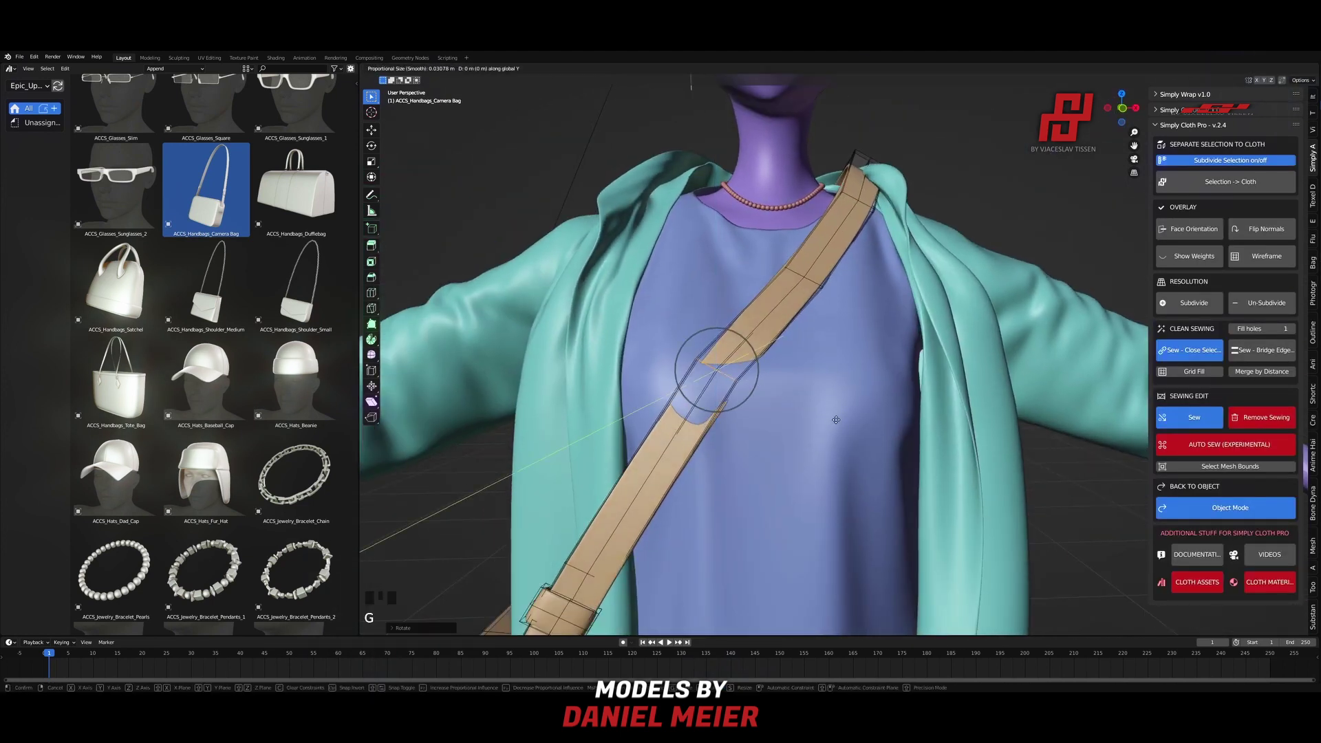
click(836, 419)
Step: Move the strap's geometry along the Y axis to clear the clothes, including one linked part
scroll(837, 413, down, 2)
shift+middle_drag(836, 413, 482, 330)
middle_drag(963, 268, 688, 290)
key(g)
key(y)
click(778, 279)
scroll(793, 275, up, 2)
key(l)
key(g)
key(y)
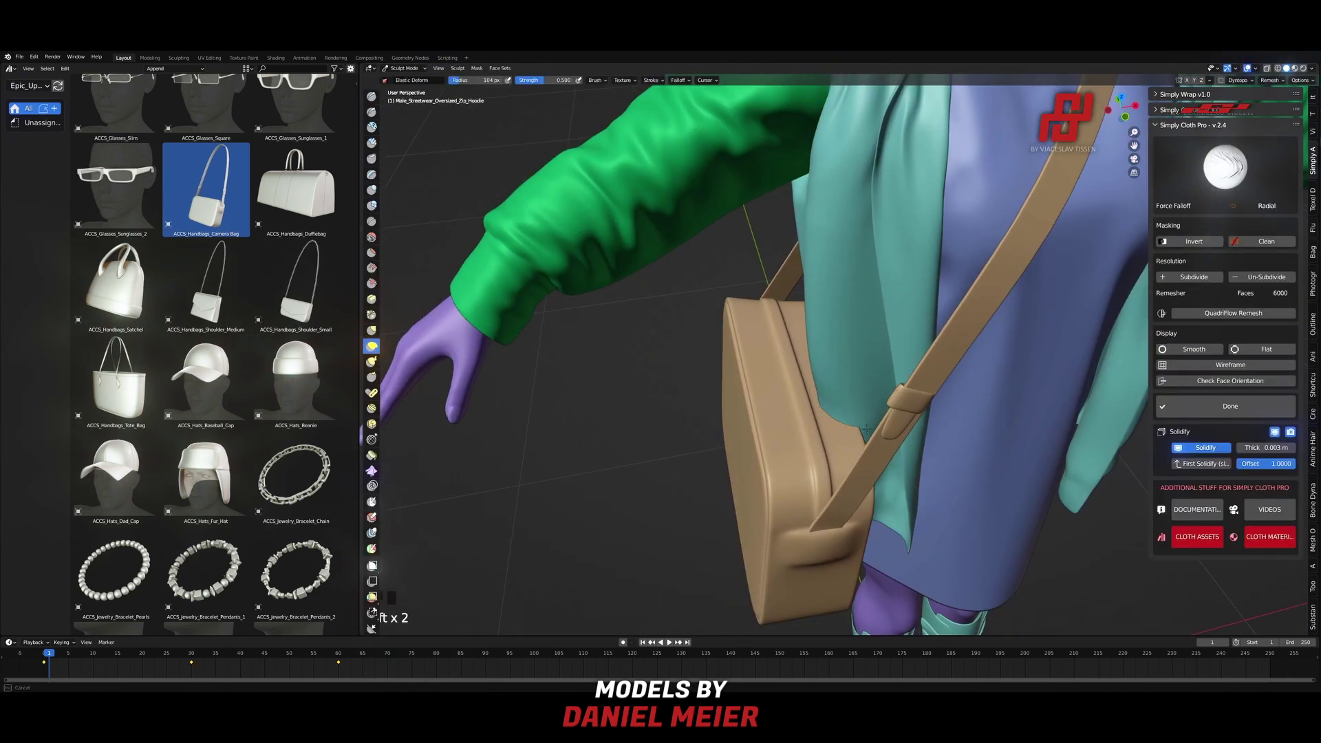
Step: Sculpt the hoodie's side and hem around the camera bag and strap with Elastic Deform
middle_drag(843, 292, 838, 385)
middle_drag(827, 325, 764, 262)
scroll(764, 275, down, 3)
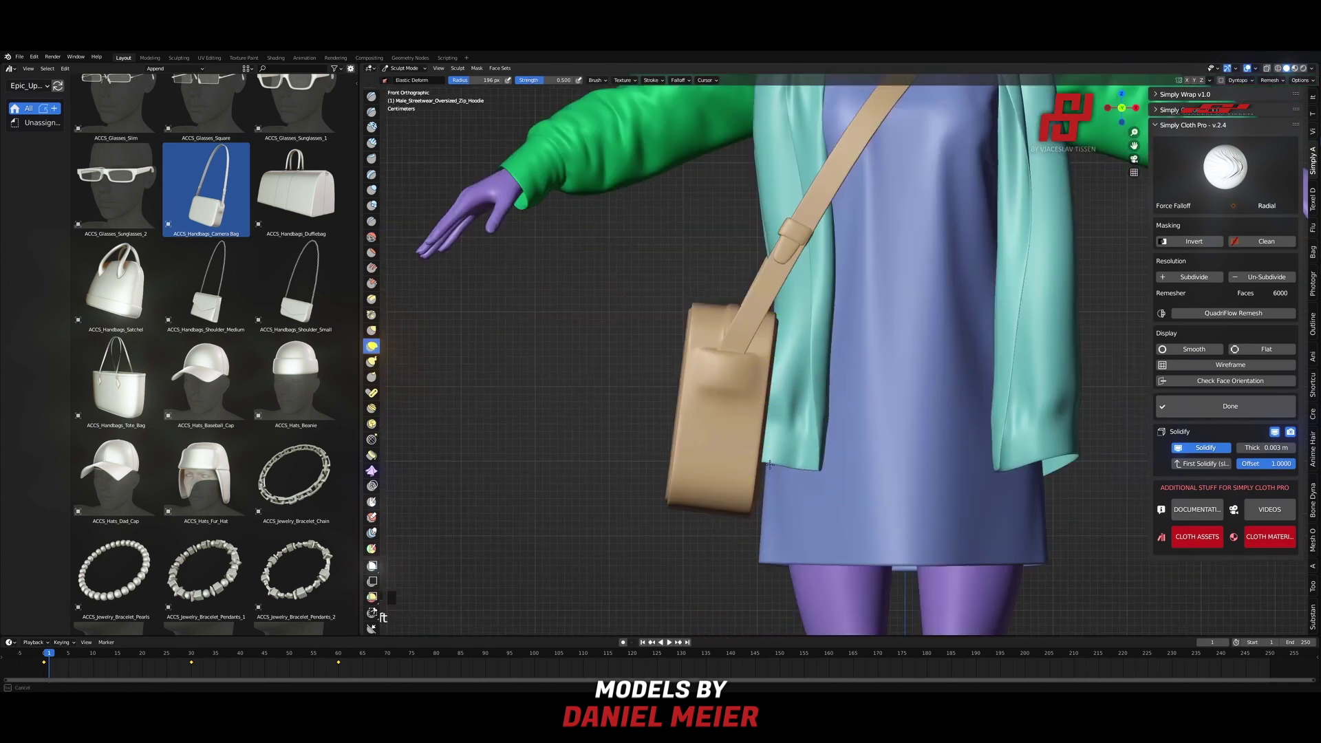
scroll(791, 310, up, 3)
mouse_move(791, 309)
middle_down()
mouse_move(860, 316)
mouse_move(943, 395)
middle_up()
mouse_move(943, 344)
middle_down()
mouse_move(984, 321)
mouse_move(922, 241)
middle_up()
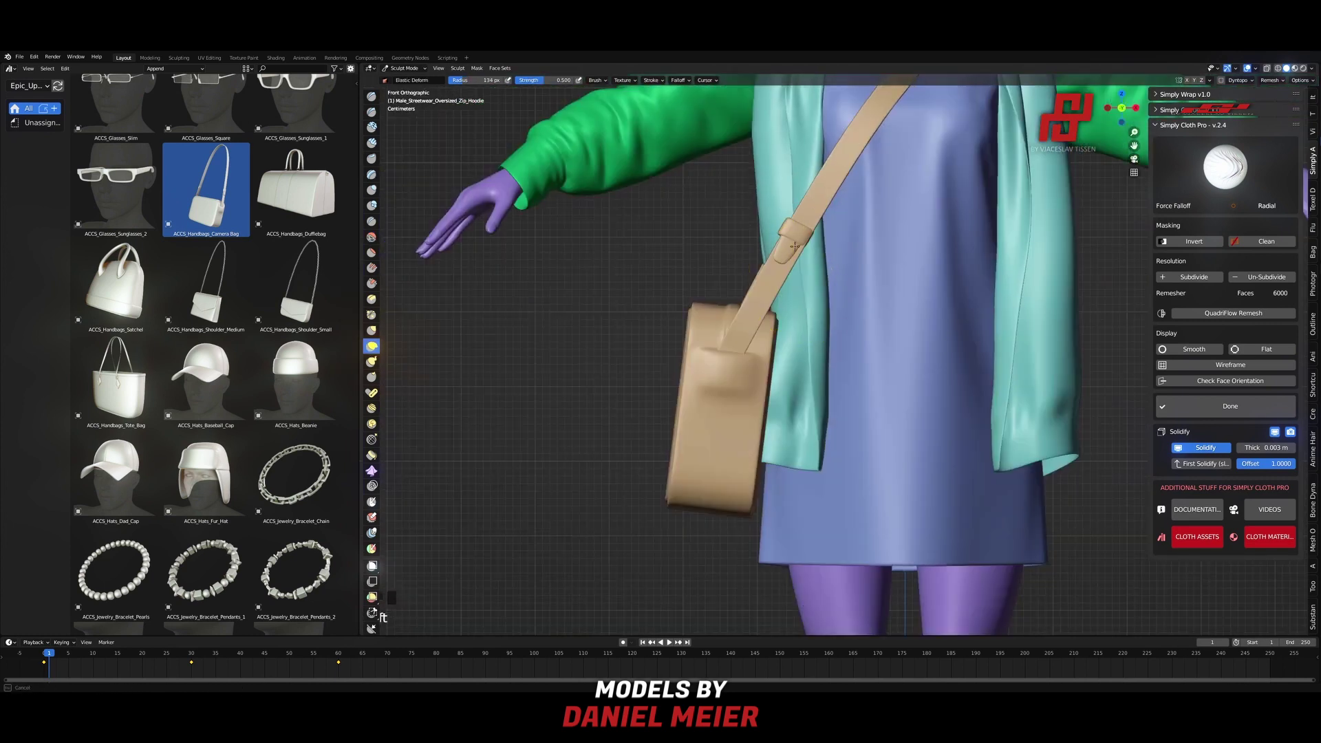
mouse_move(853, 275)
shift+middle_down()
mouse_move(854, 427)
mouse_move(935, 421)
mouse_move(915, 406)
shift+middle_up()
shift+drag(915, 396, 906, 404)
mouse_move(906, 403)
middle_down()
mouse_move(839, 389)
mouse_move(785, 419)
middle_up()
middle_drag(894, 441, 853, 466)
mouse_move(777, 386)
middle_down()
mouse_move(859, 367)
mouse_move(701, 393)
mouse_move(904, 300)
mouse_move(743, 303)
middle_up()
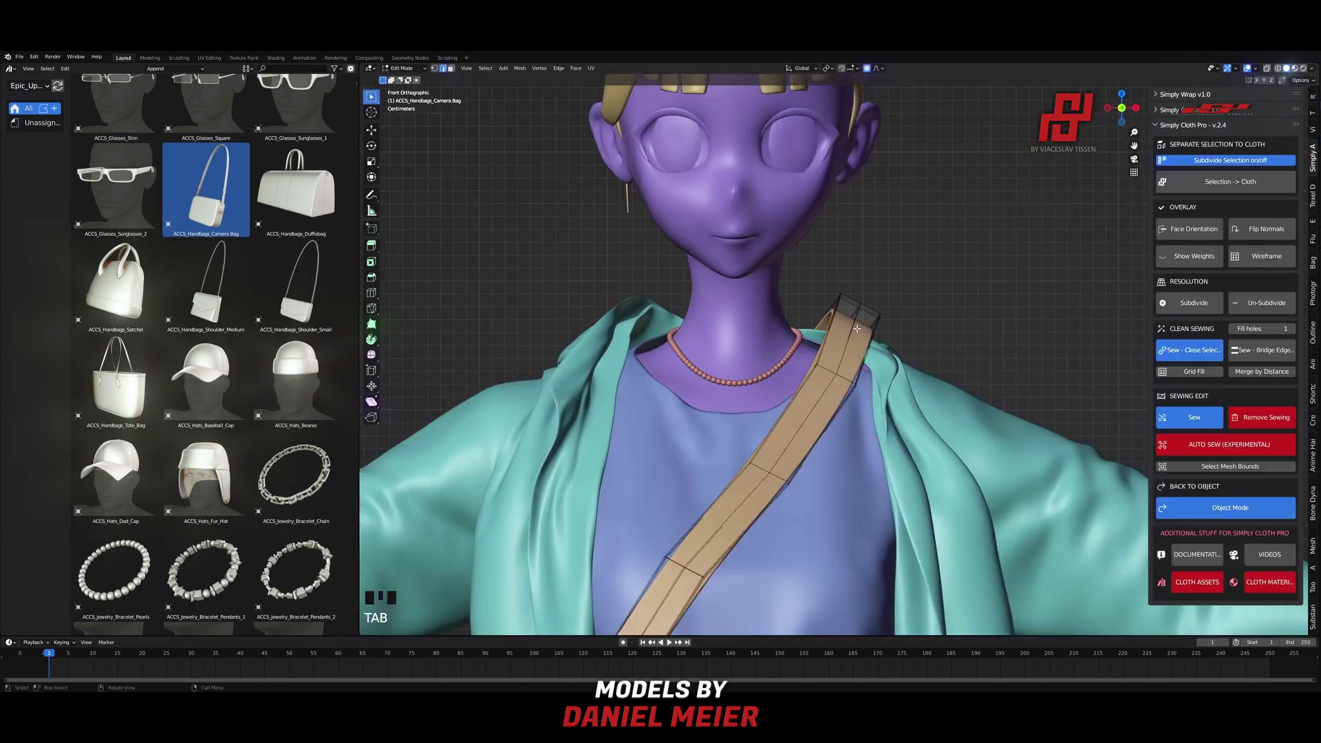
Step: Move the top of the bag strap along the Z axis to rest on the hoodie's shoulder
key(g)
key(z)
click(896, 506)
mouse_move(896, 506)
middle_down()
mouse_move(670, 417)
mouse_move(729, 399)
middle_up()
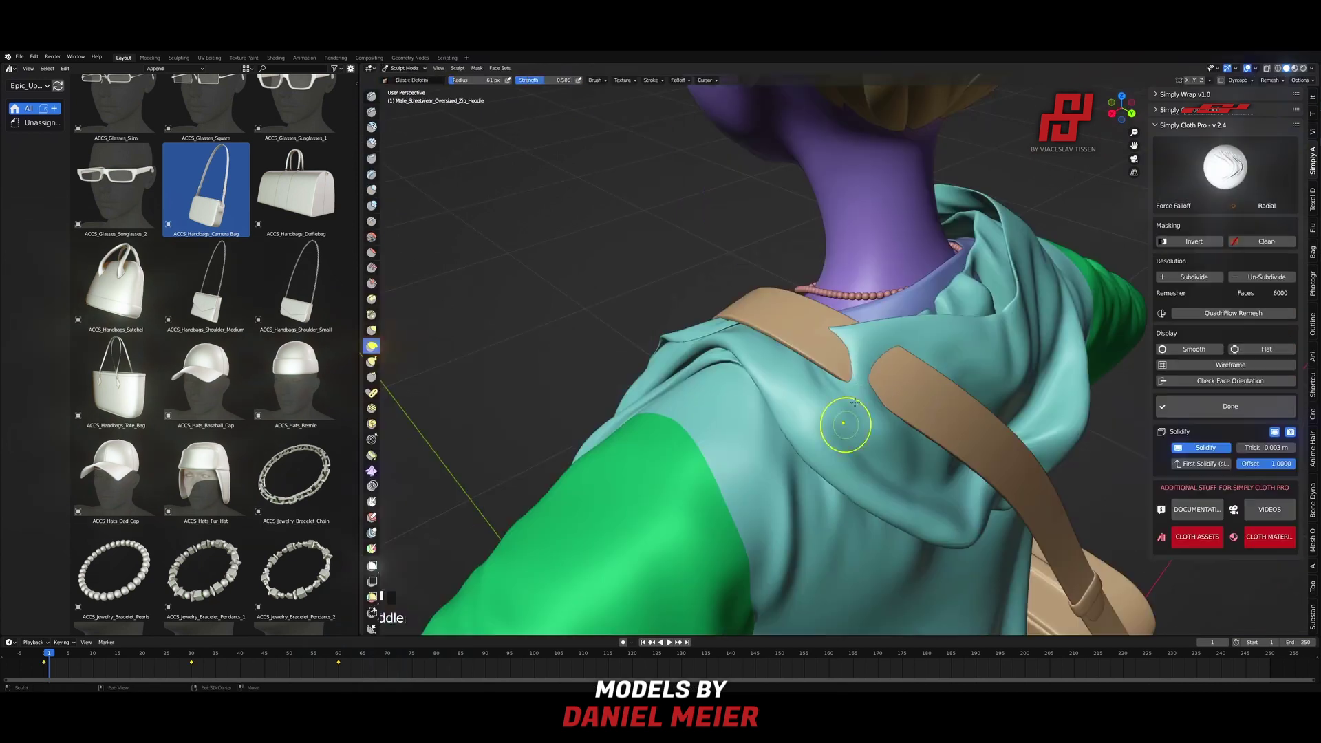
Step: Sculpt the hoodie's hood and upper back underneath the strap with a small Elastic Deform brush
middle_drag(846, 421, 841, 364)
middle_drag(897, 433, 818, 459)
scroll(683, 261, up, 3)
scroll(817, 459, down, 5)
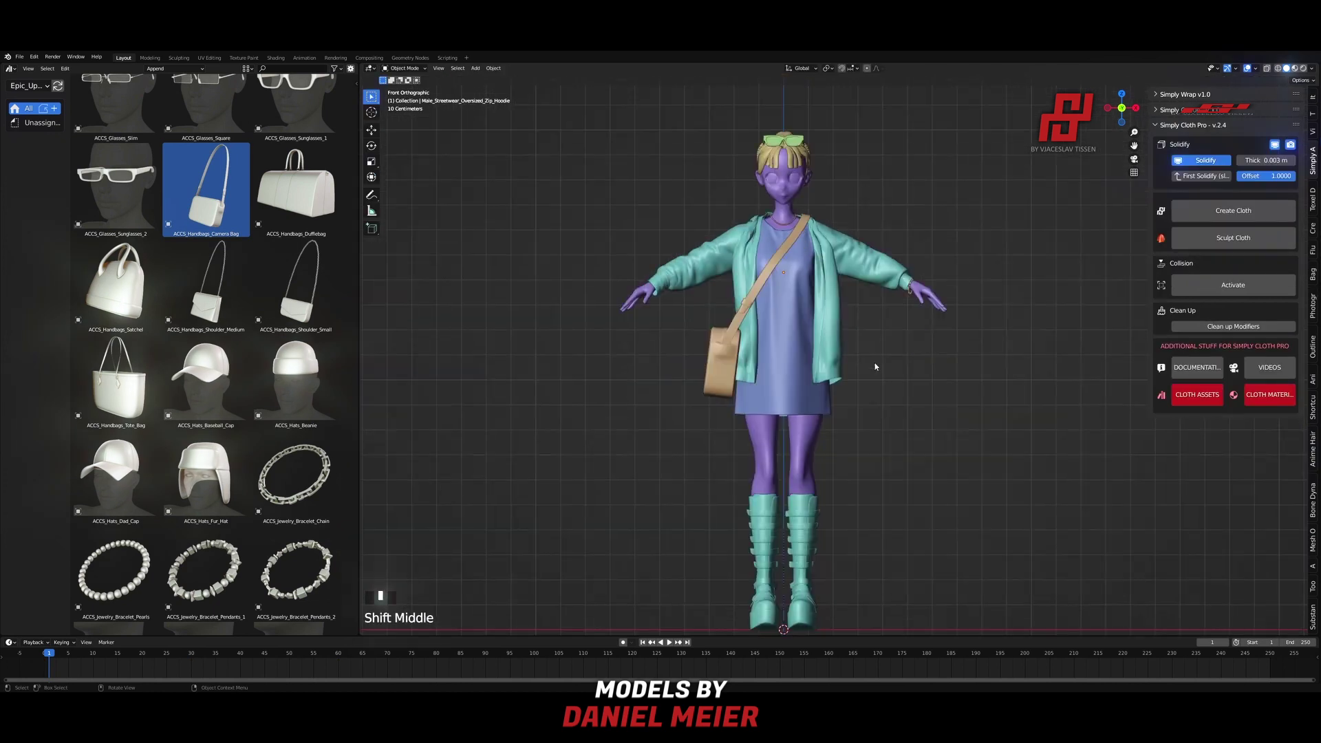
Step: Examine the complete outfit from several angles, switch to rendered shading and check the high gothic boots
middle_drag(873, 369, 495, 365)
key(KP_1)
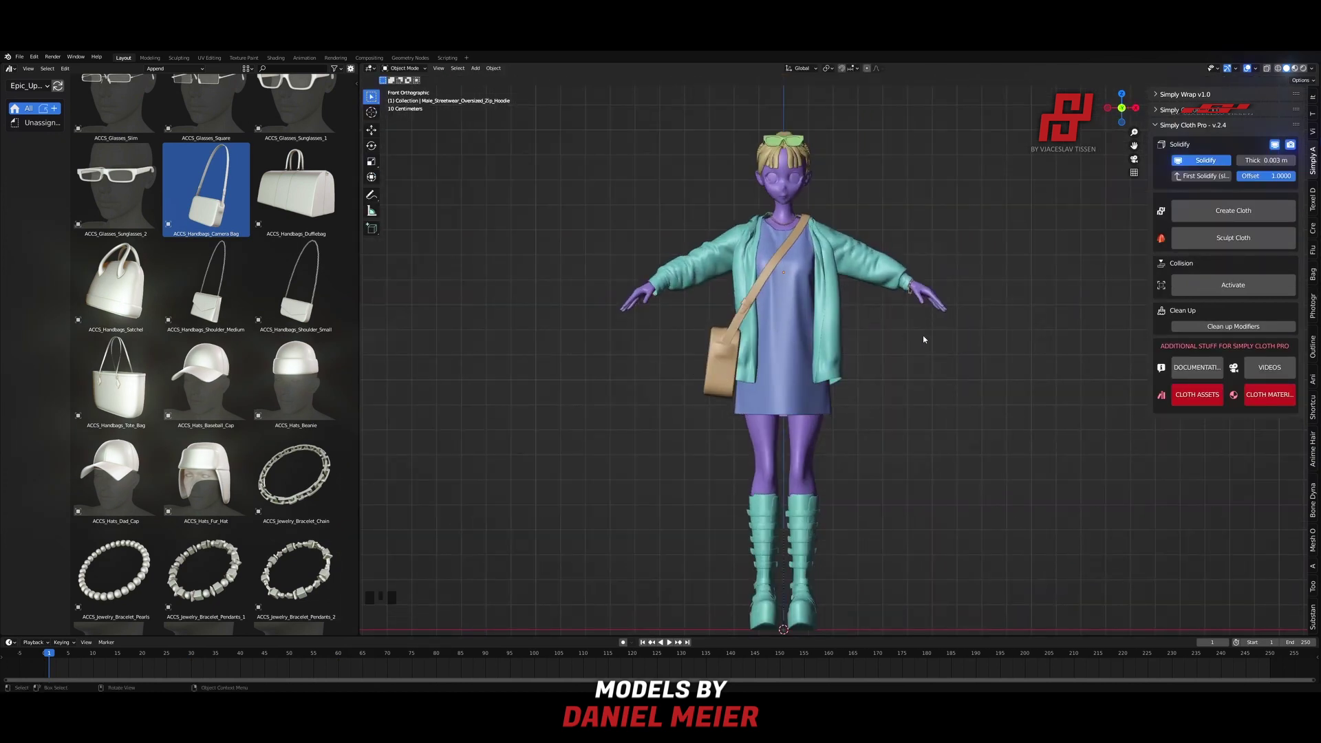
middle_drag(871, 339, 832, 384)
shift+middle_drag(833, 384, 897, 381)
scroll(898, 381, up, 1)
shift+middle_drag(1008, 193, 983, 300)
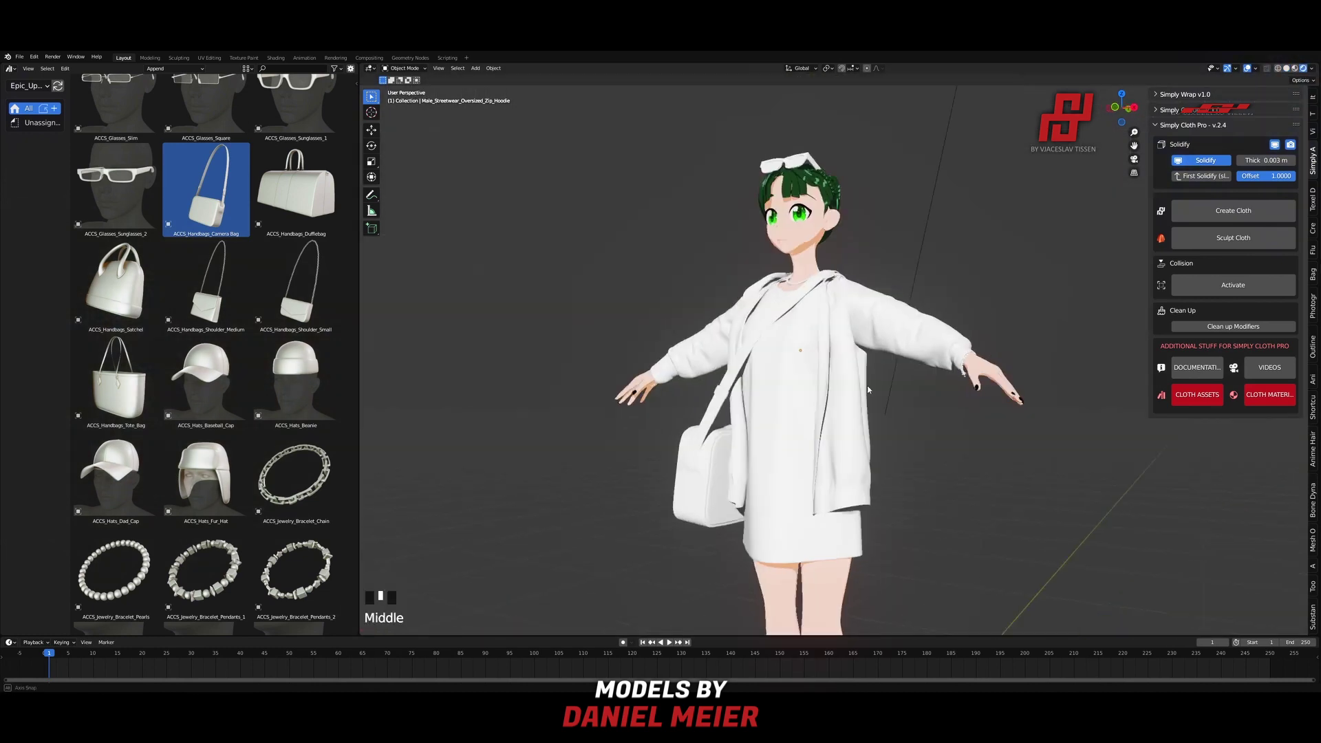
key(KP_1)
scroll(936, 328, down, 3)
middle_drag(936, 328, 860, 386)
click(809, 482)
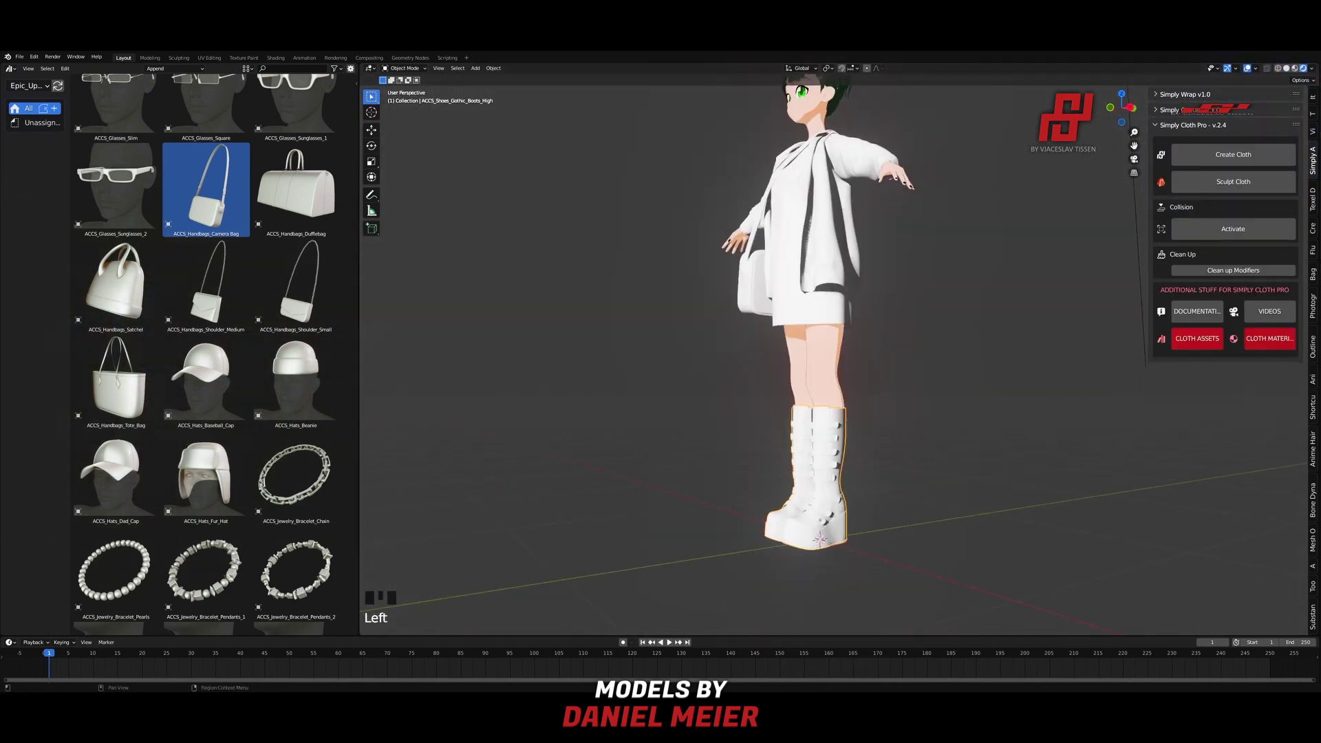
middle_drag(963, 530, 1141, 537)
key(KP_1)
Step: Apply a glossy black material to the sunglasses and give the lens faces a separate material
shift+middle_drag(954, 227, 944, 478)
click(820, 245)
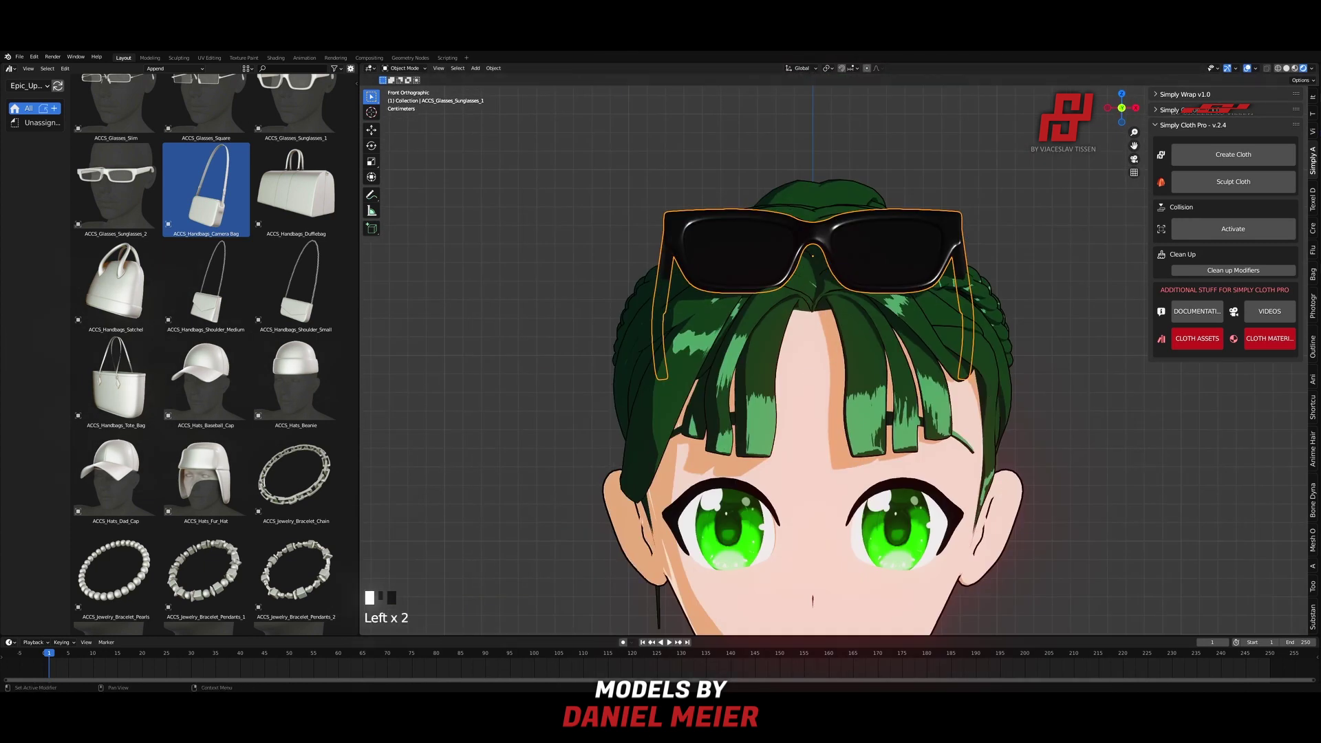
key(Tab)
scroll(817, 358, down, 15)
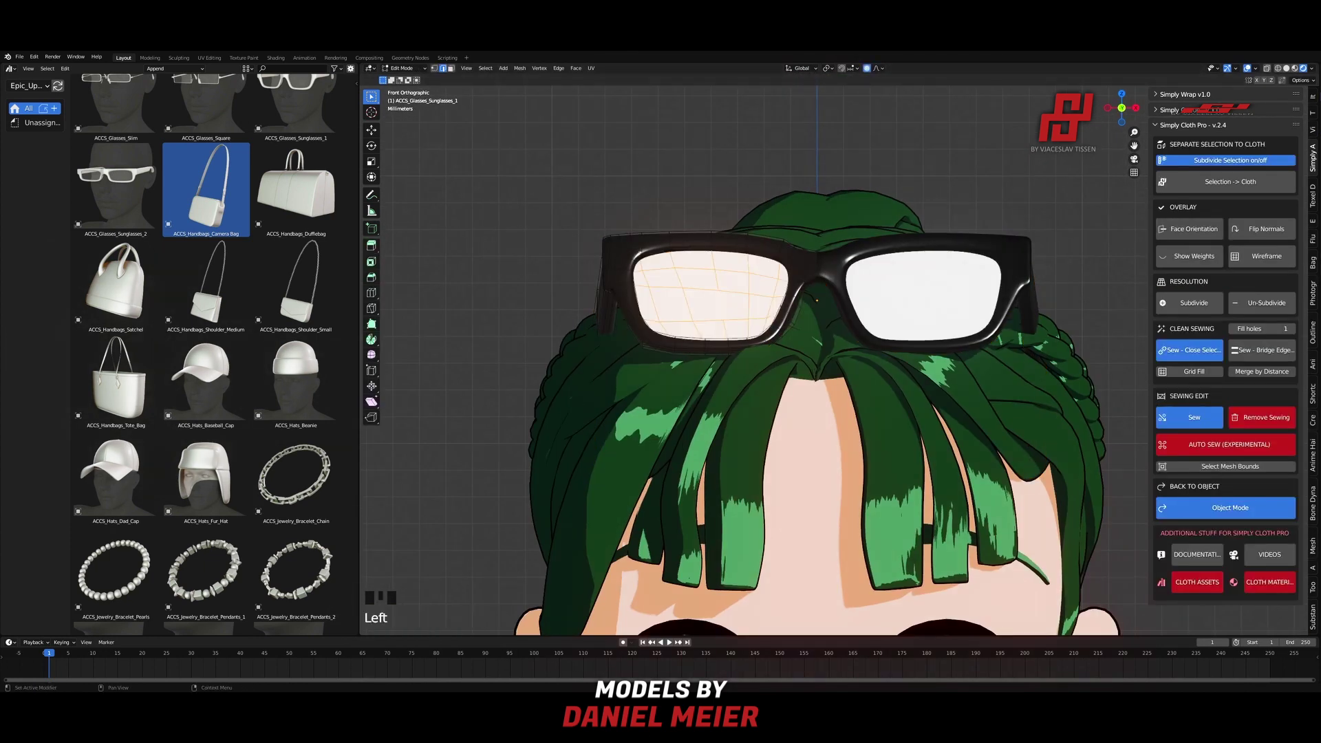
click(817, 300)
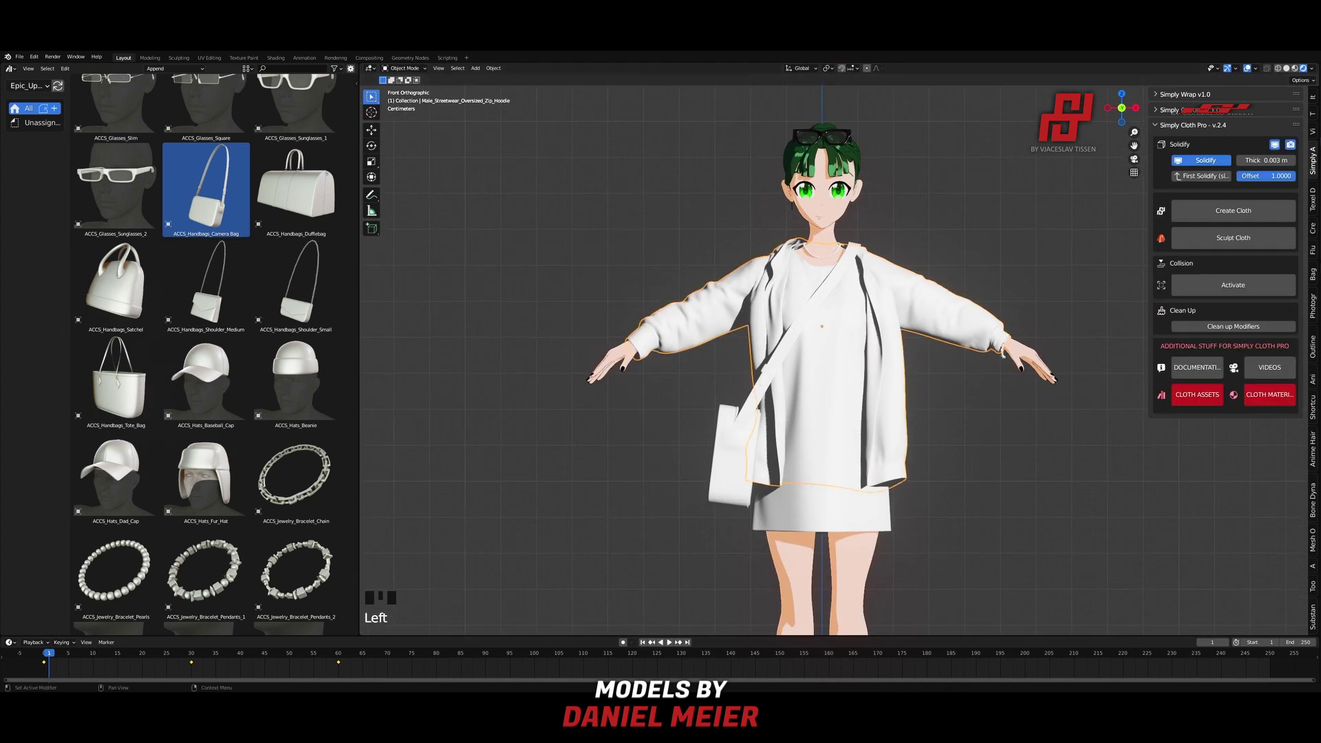
Step: Apply a red material to the hoodie, a pink one to the dress and a brown leather look to the camera bag
click(1003, 353)
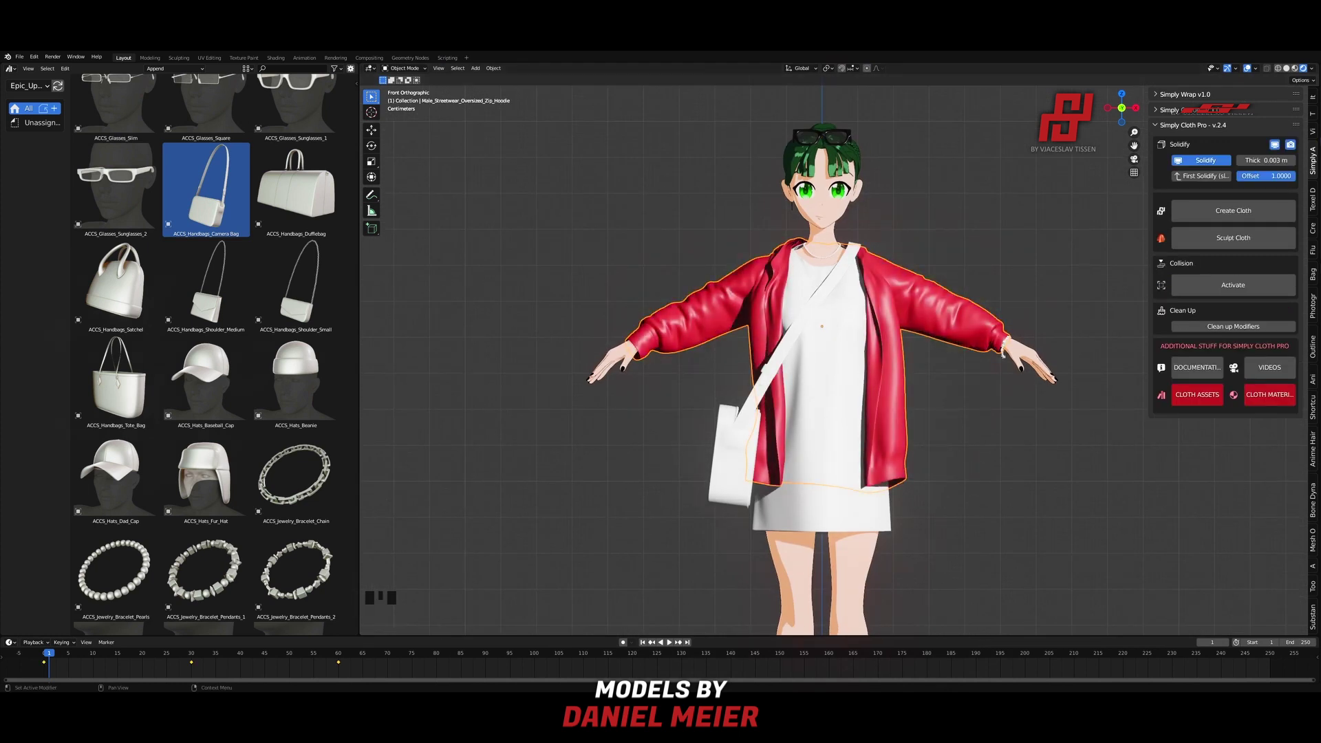
click(975, 352)
click(976, 352)
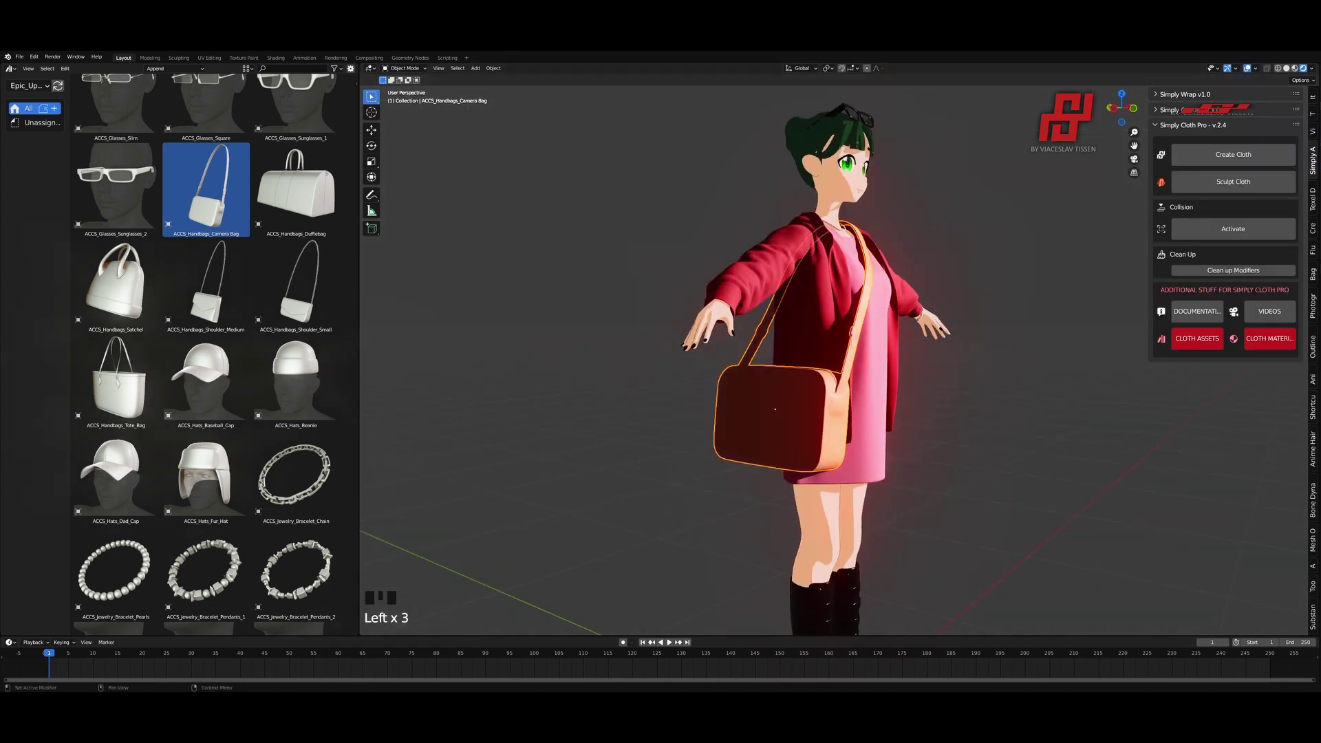
middle_drag(689, 413, 714, 406)
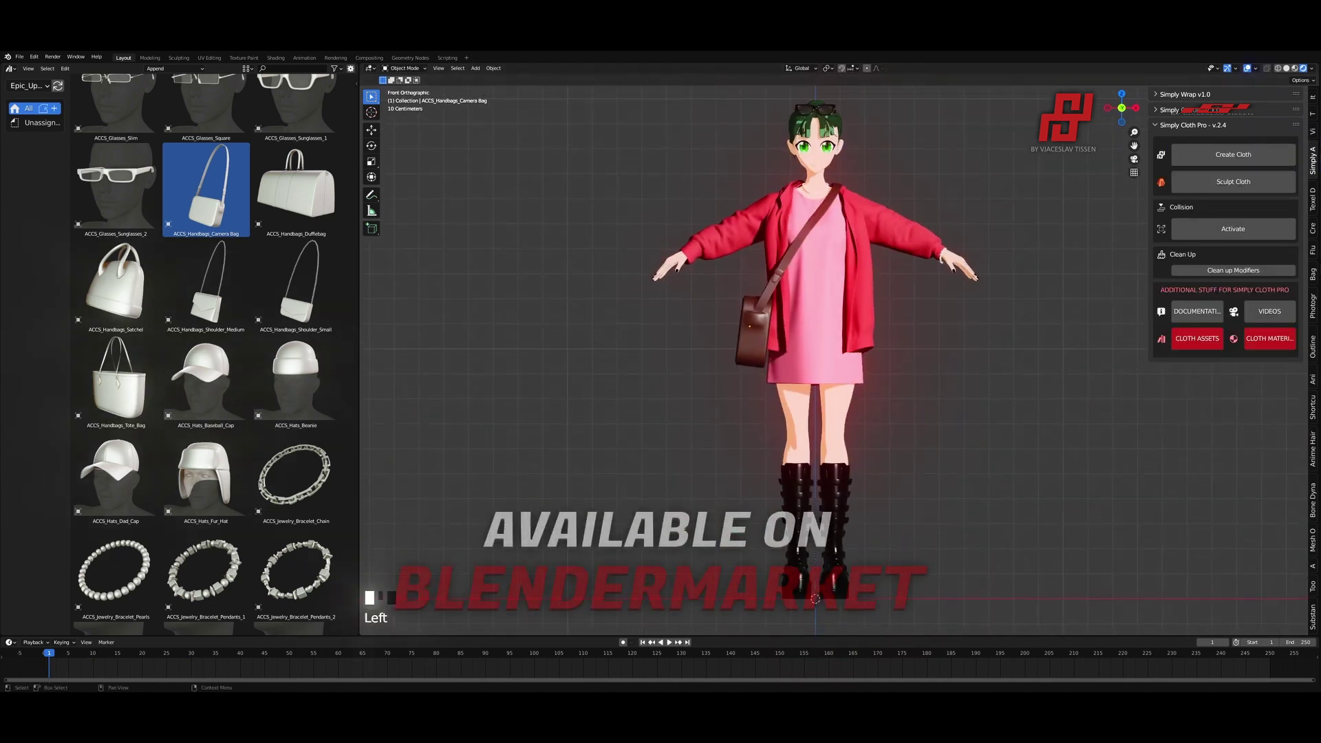
Step: Set the sun light's X rotation to 431° to change how the character is lit
click(1314, 99)
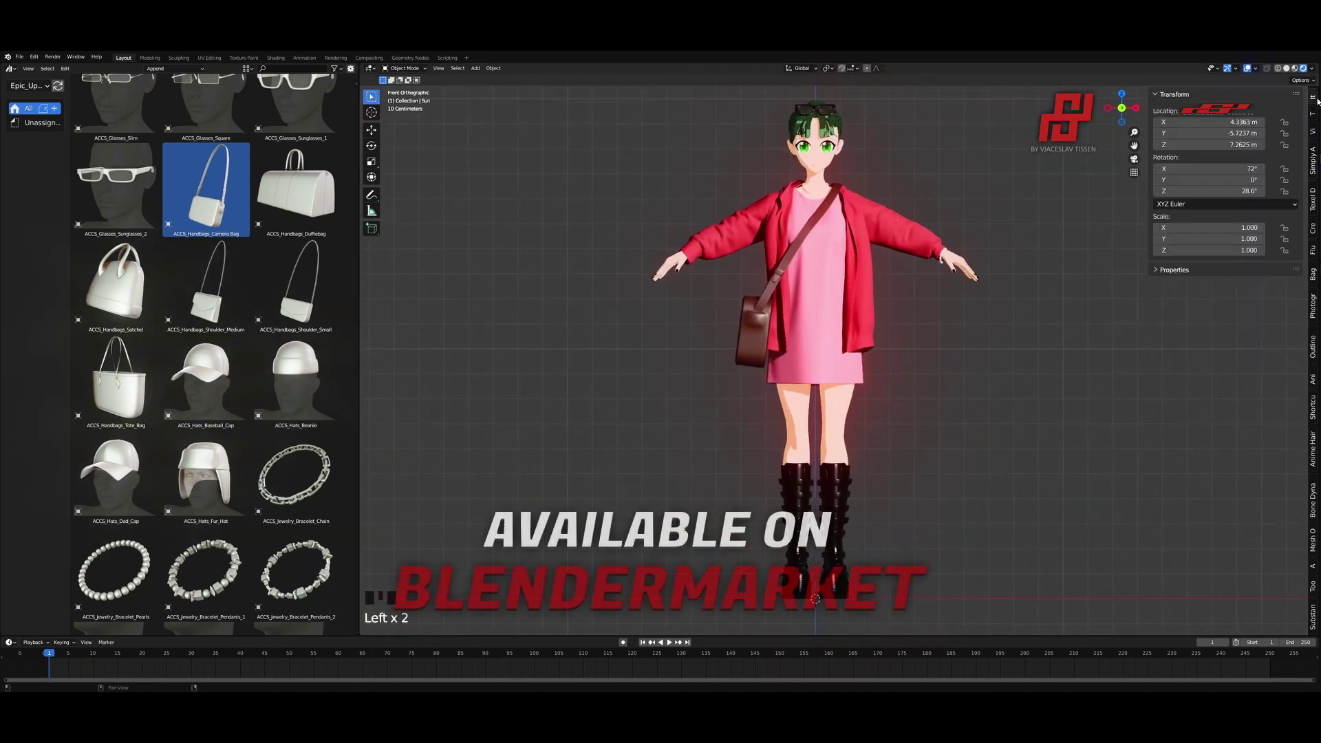
drag(1209, 169, 1308, 168)
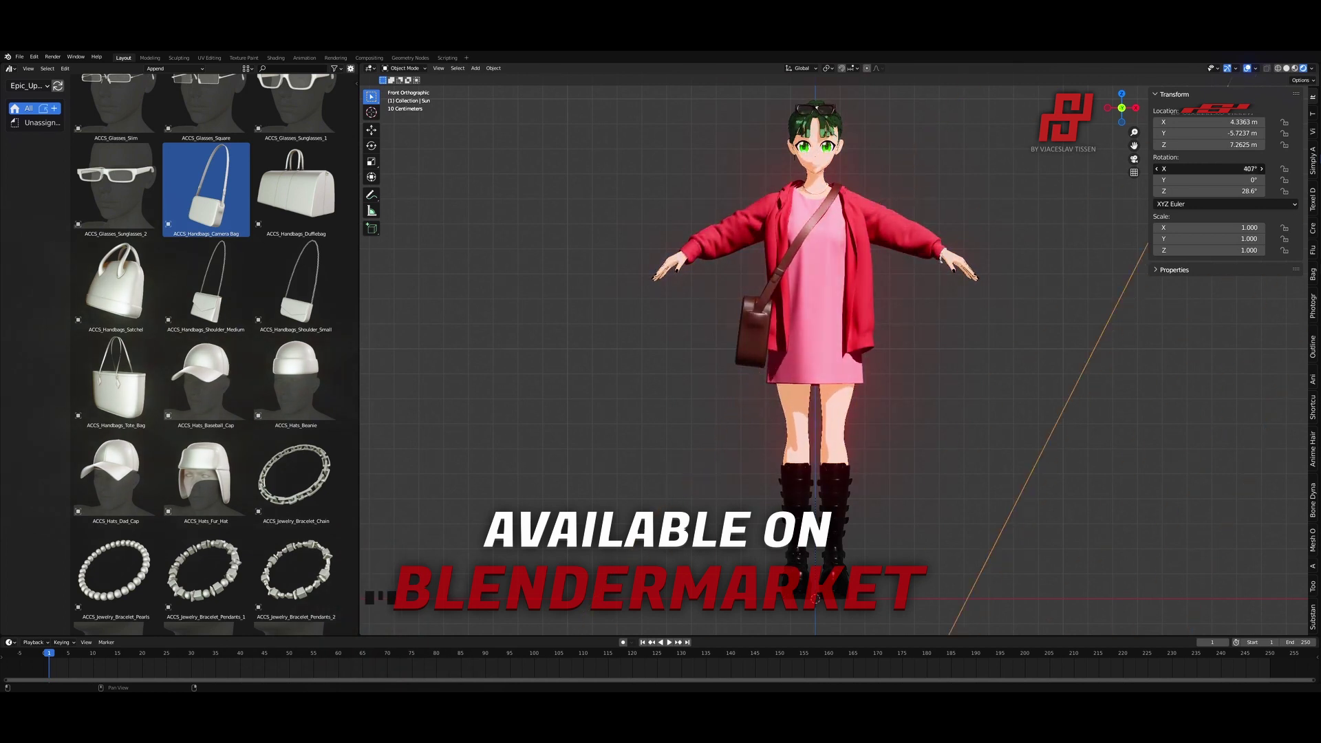
middle_drag(908, 292, 551, 288)
Step: Switch to solid shading and inspect the zip hoodie's mesh topology in Edit Mode
click(1286, 68)
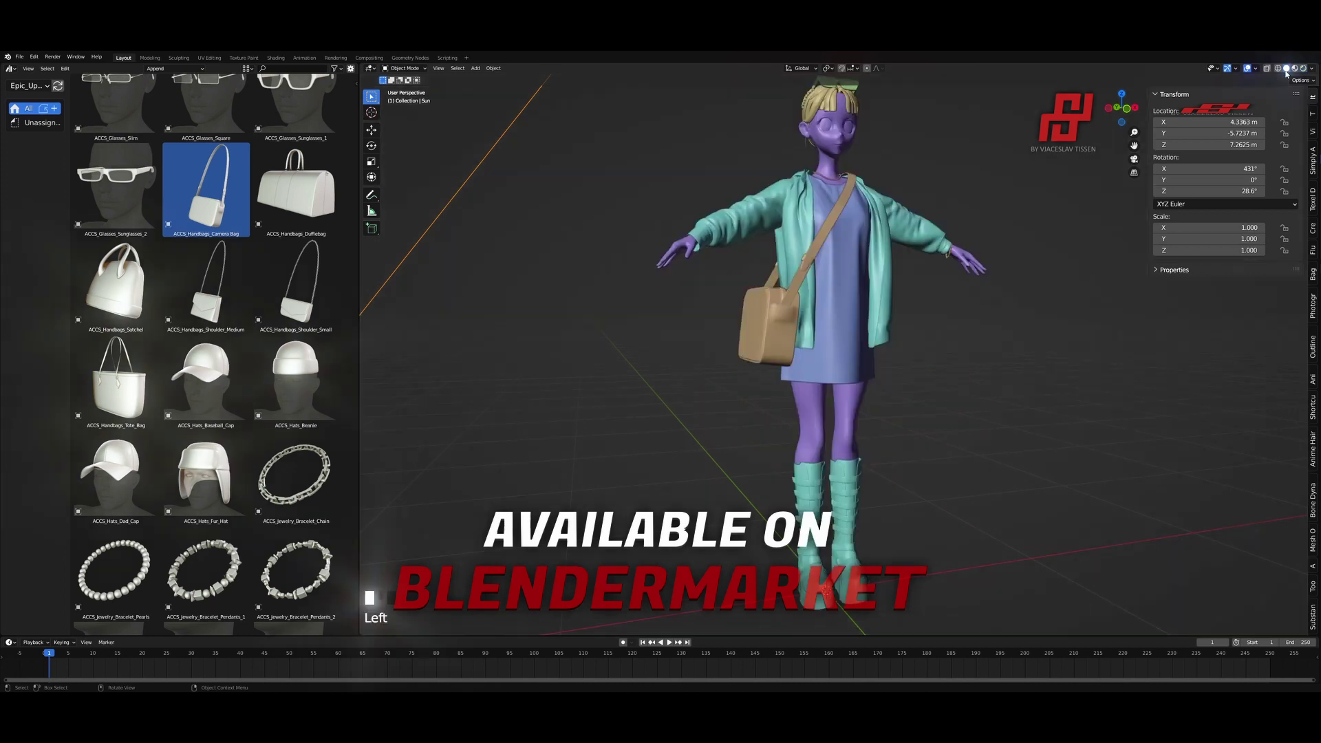
middle_drag(860, 289, 1079, 307)
key(KP_1)
click(873, 283)
key(Tab)
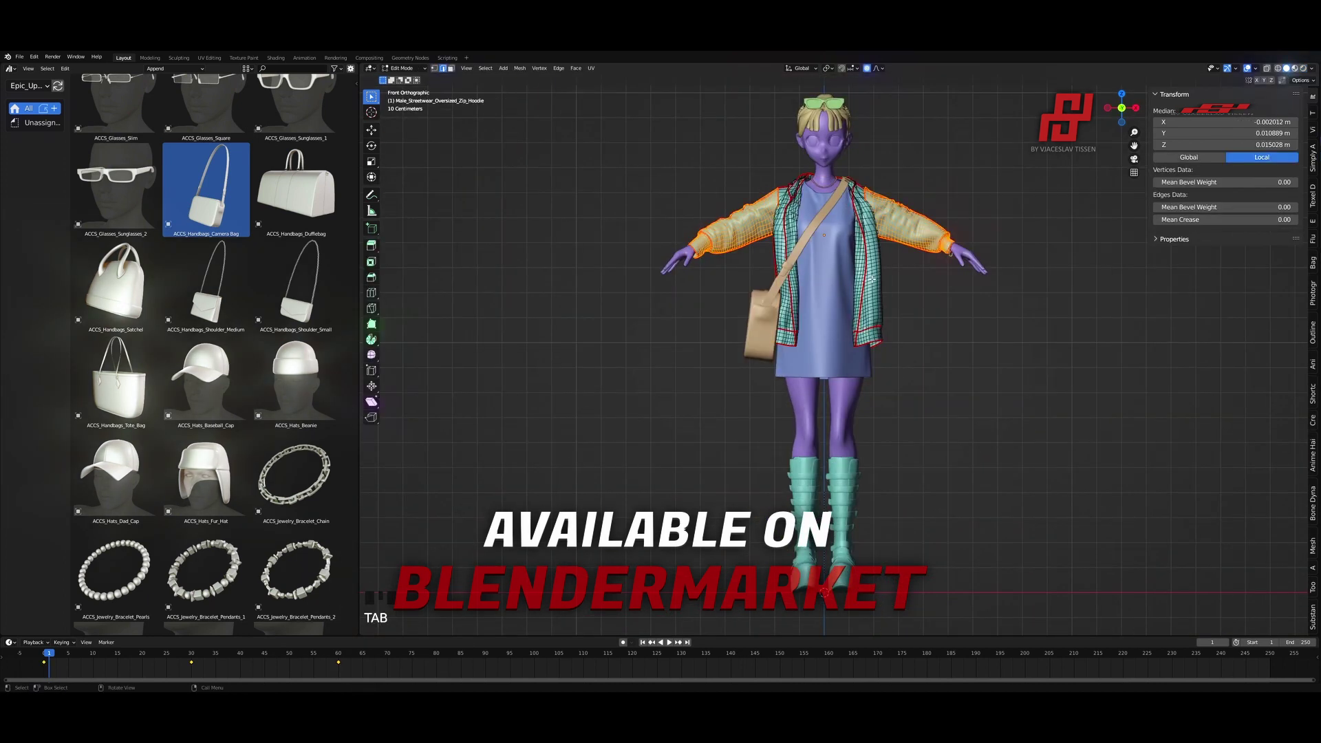
click(895, 275)
scroll(894, 276, up, 3)
middle_drag(915, 262, 874, 348)
key(Tab)
Step: Inspect the mesh topology of the dress and the camera bag in Edit Mode
click(808, 346)
key(Tab)
key(Tab)
scroll(874, 347, down, 2)
click(747, 454)
key(Tab)
middle_drag(826, 413, 923, 404)
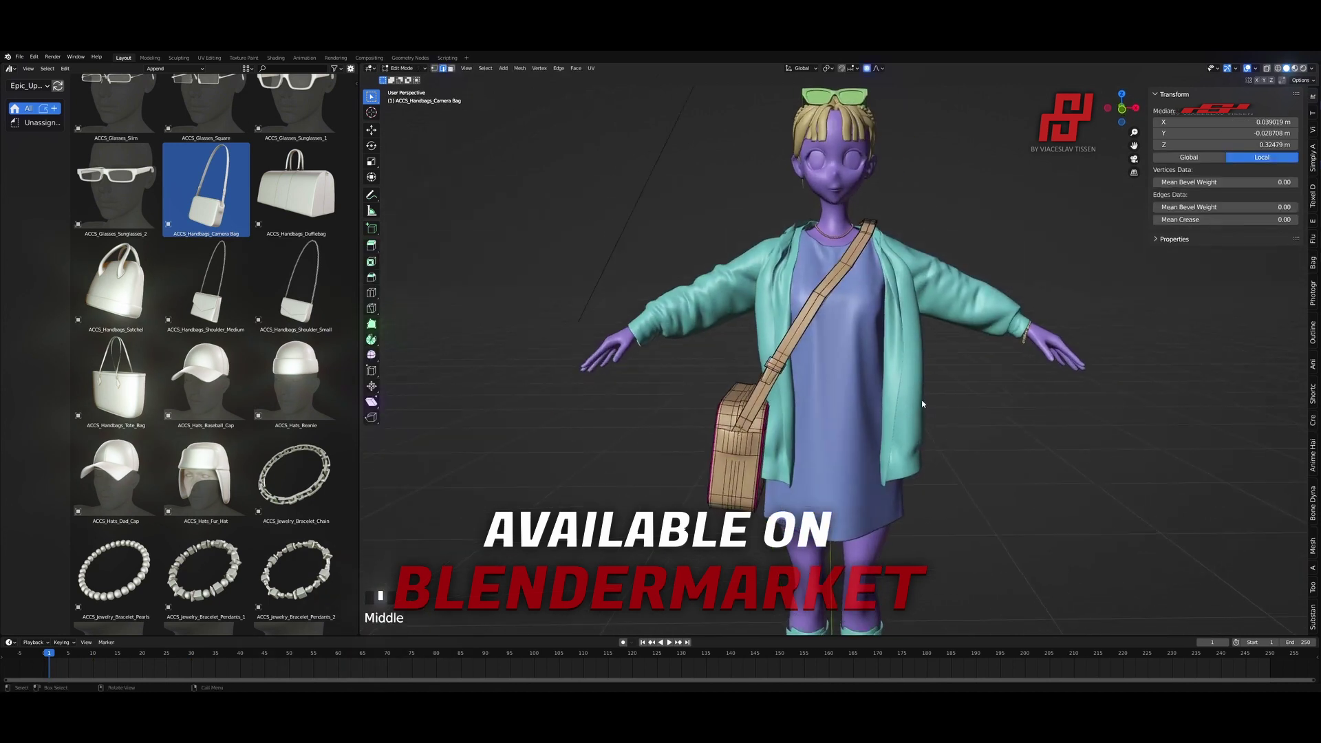
key(Tab)
Step: Inspect the high gothic boots' mesh topology in Edit Mode and return to Object Mode
shift+middle_drag(923, 585, 918, 374)
click(894, 385)
key(Tab)
scroll(908, 386, up, 2)
shift+middle_drag(908, 481, 881, 324)
middle_drag(881, 324, 967, 324)
key(Tab)
Step: Examine the outfit's details up close and show the whole character from the front in rendered shading
key(KP_1)
shift+middle_drag(935, 137, 935, 433)
scroll(922, 310, down, 1)
shift+middle_drag(909, 172, 671, 445)
scroll(968, 372, up, 6)
scroll(671, 446, up, 3)
shift+middle_drag(984, 396, 642, 295)
mouse_move(881, 375)
middle_down()
mouse_move(853, 378)
mouse_move(894, 386)
mouse_move(725, 388)
mouse_move(861, 386)
middle_up()
scroll(862, 385, down, 5)
shift+middle_drag(647, 289, 1169, 551)
middle_drag(860, 379, 780, 372)
key(KP_1)
scroll(781, 372, down, 8)
scroll(884, 434, down, 2)
shift+middle_drag(908, 390, 909, 289)
ctrl+middle_drag(908, 289, 910, 328)
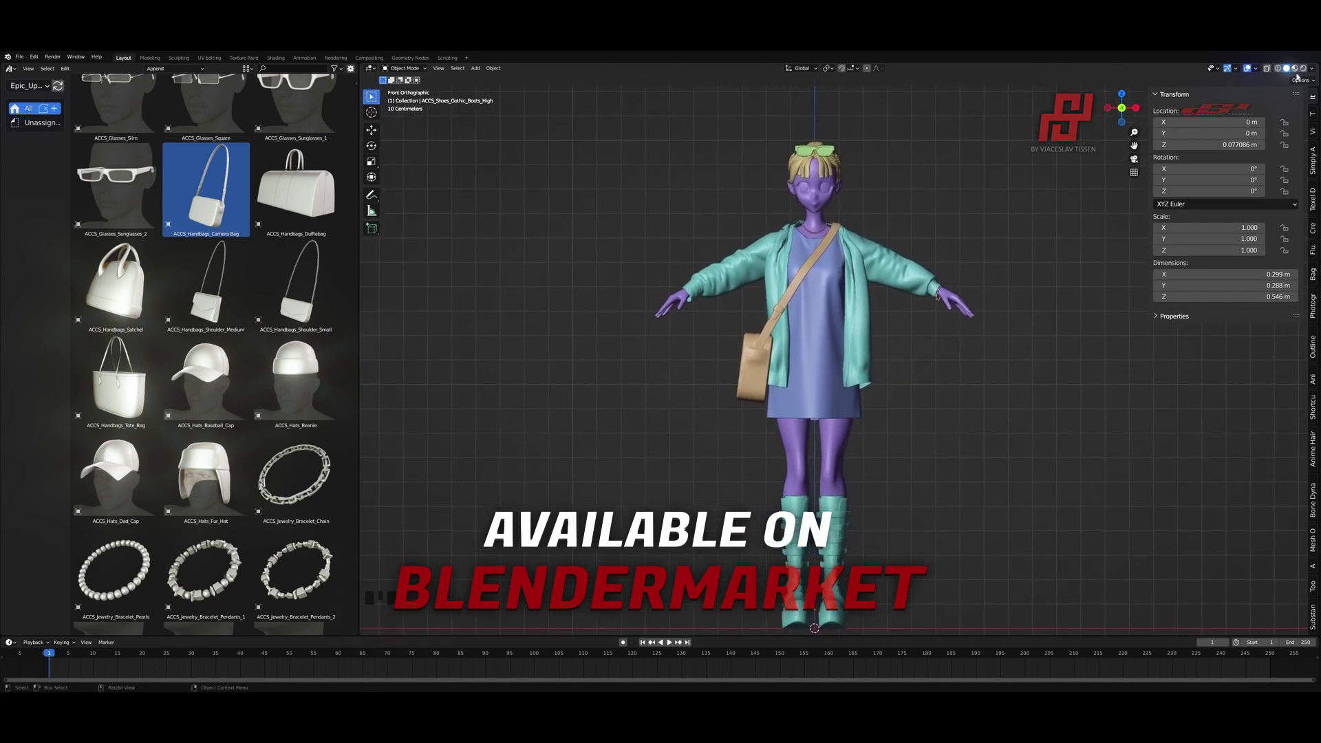
click(1303, 68)
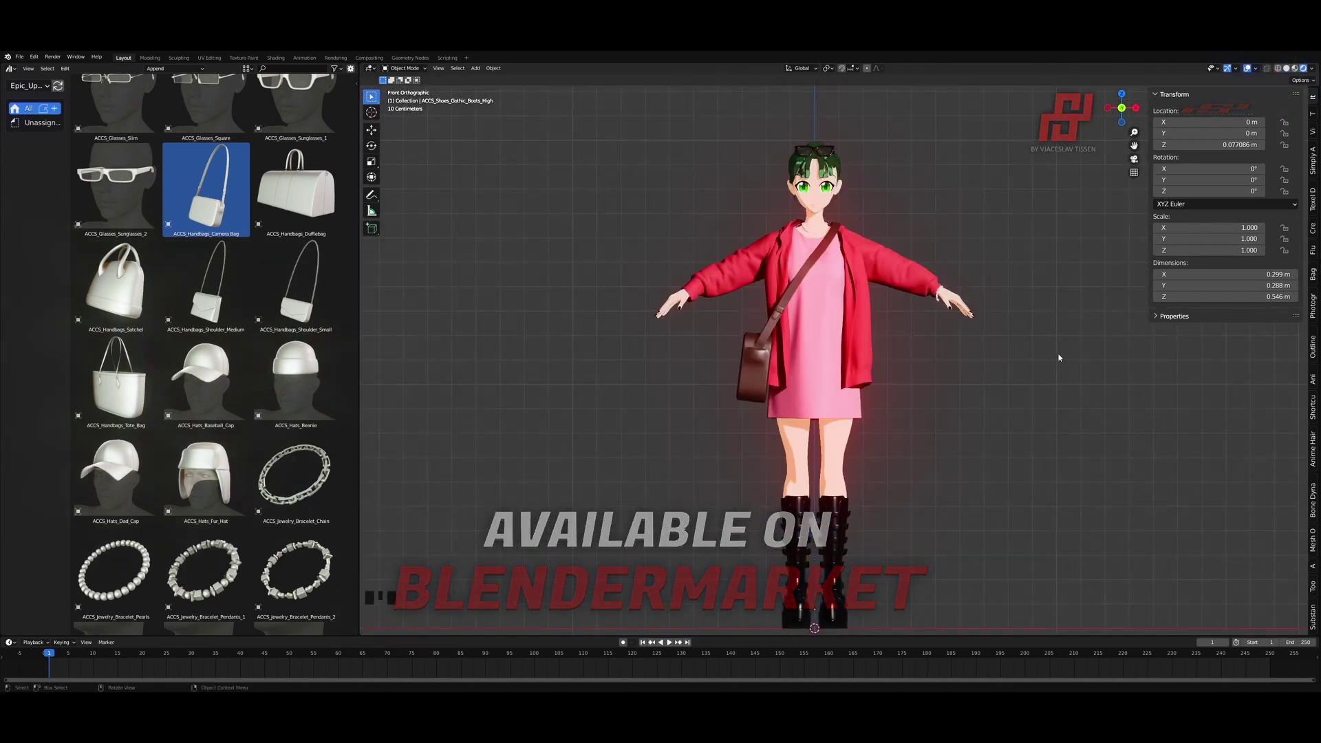